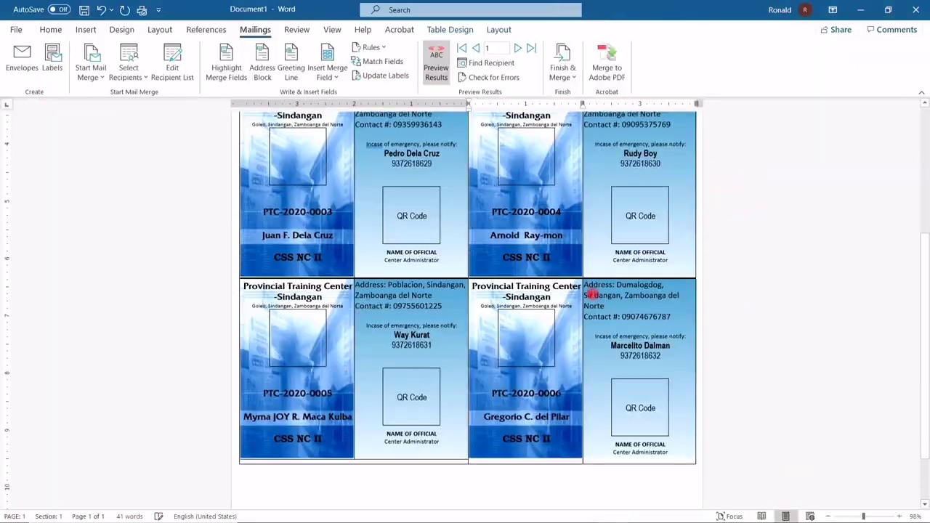
Merge all trainee records into a new document with Edit Individual Documents
{"action": "scroll", "coordinate": [592, 295], "scroll_direction": "up", "scroll_amount": 5}
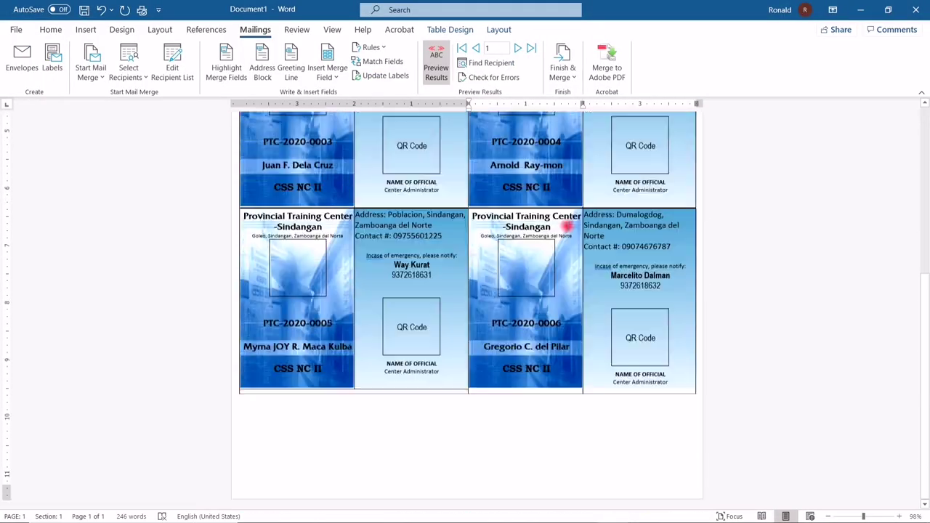
{"action": "left_click", "coordinate": [563, 73]}
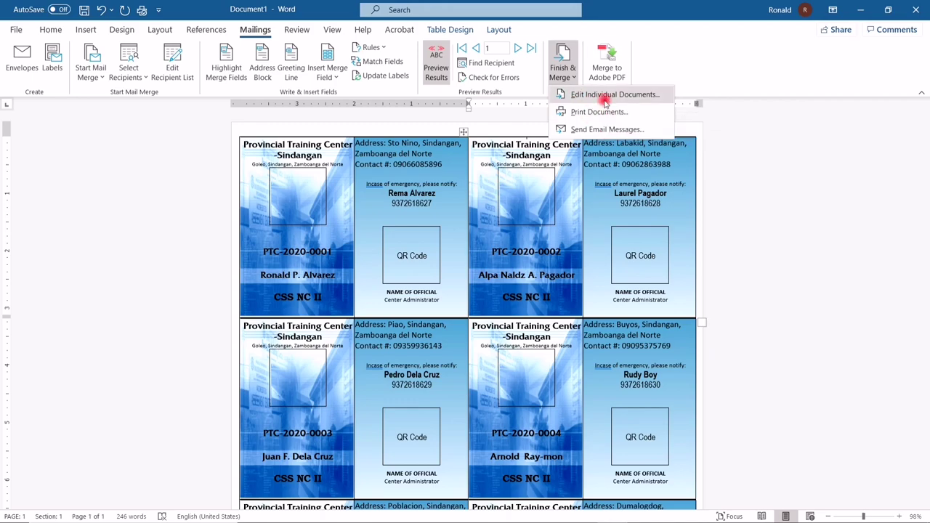
{"action": "left_click", "coordinate": [564, 73]}
{"action": "left_click", "coordinate": [564, 73]}
{"action": "left_click", "coordinate": [603, 95]}
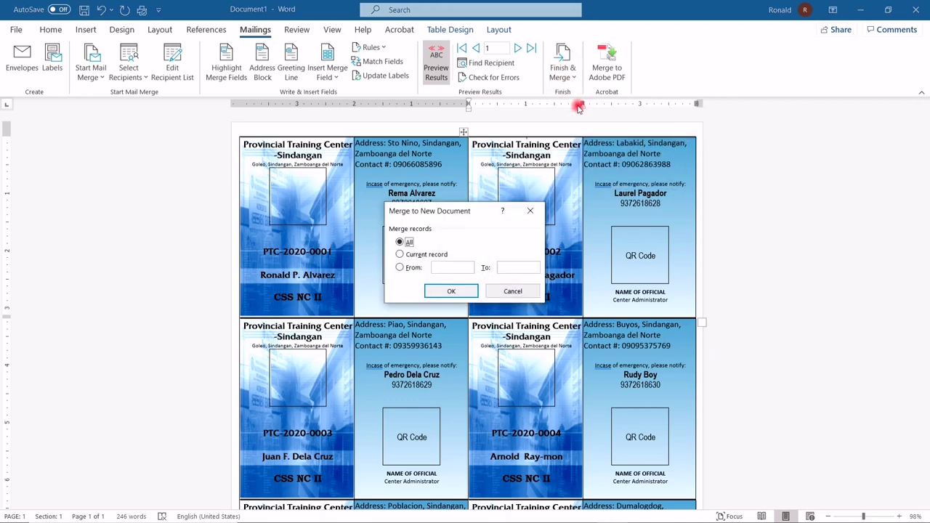
{"action": "left_click", "coordinate": [451, 291]}
Scroll through the merged Labels1 cards, then switch to the ID Data spreadsheet
{"action": "scroll", "coordinate": [316, 267], "scroll_direction": "down", "scroll_amount": 4}
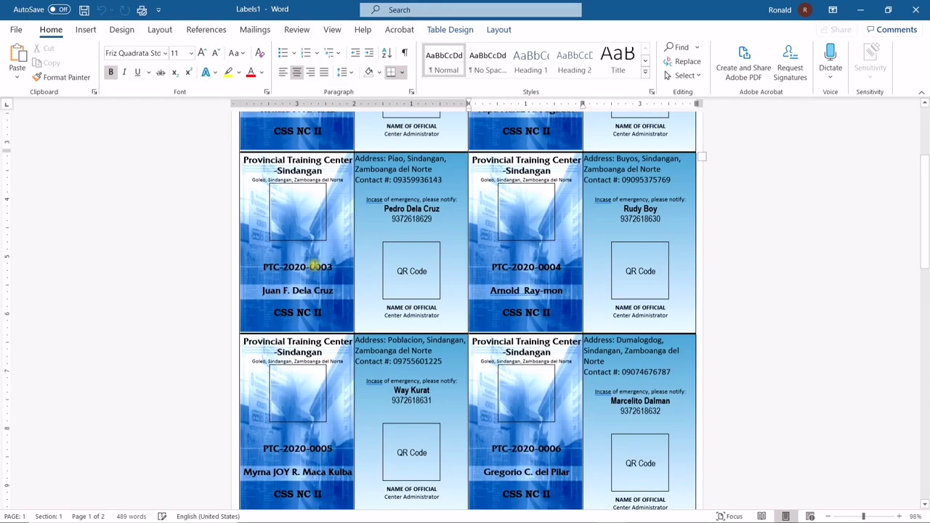
{"action": "scroll", "coordinate": [478, 301], "scroll_direction": "down", "scroll_amount": 5}
{"action": "scroll", "coordinate": [478, 311], "scroll_direction": "down", "scroll_amount": 4}
{"action": "scroll", "coordinate": [482, 316], "scroll_direction": "up", "scroll_amount": 10}
{"action": "key", "text": "alt+Tab"}
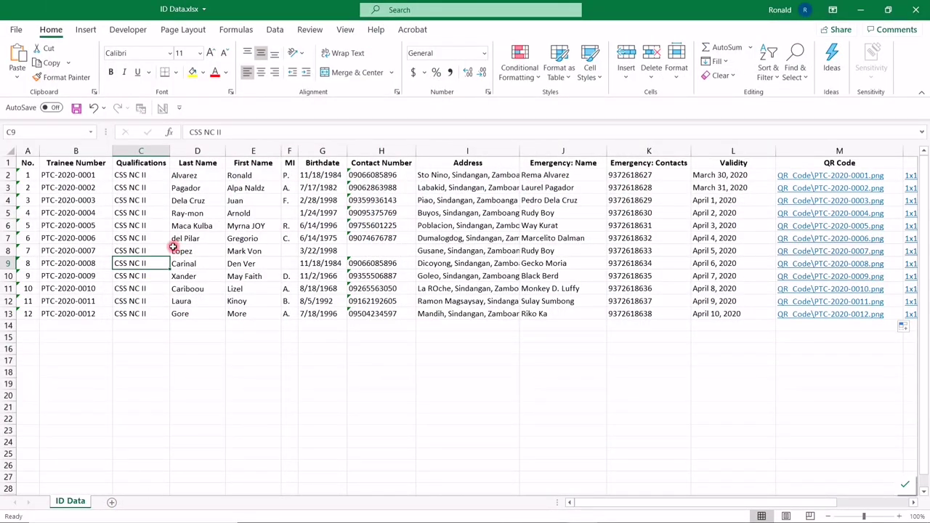
{"action": "left_click", "coordinate": [75, 189]}
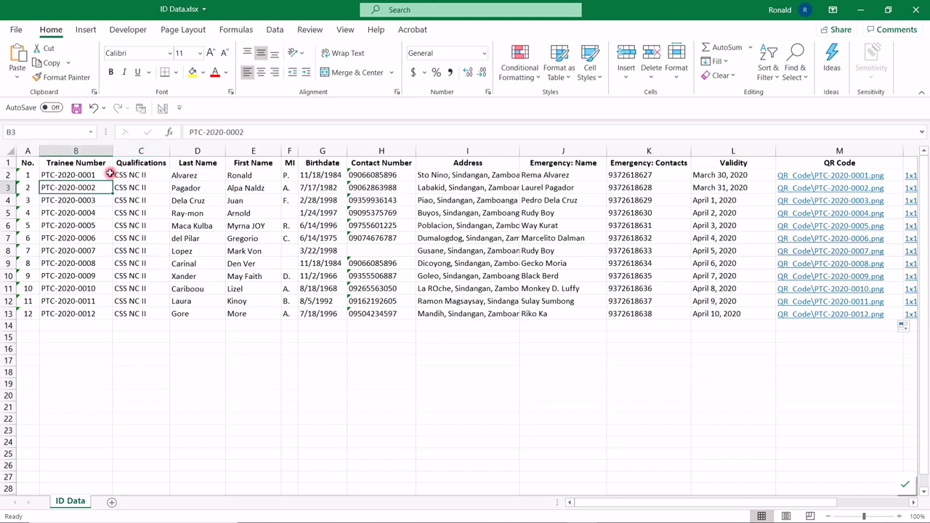
{"action": "left_click", "coordinate": [104, 176]}
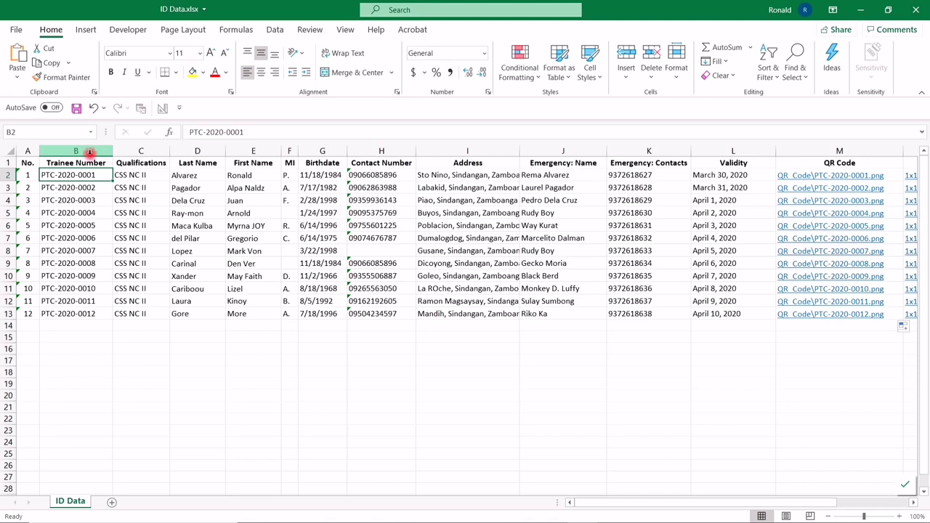
{"action": "left_click", "coordinate": [90, 153]}
{"action": "left_click", "coordinate": [127, 151]}
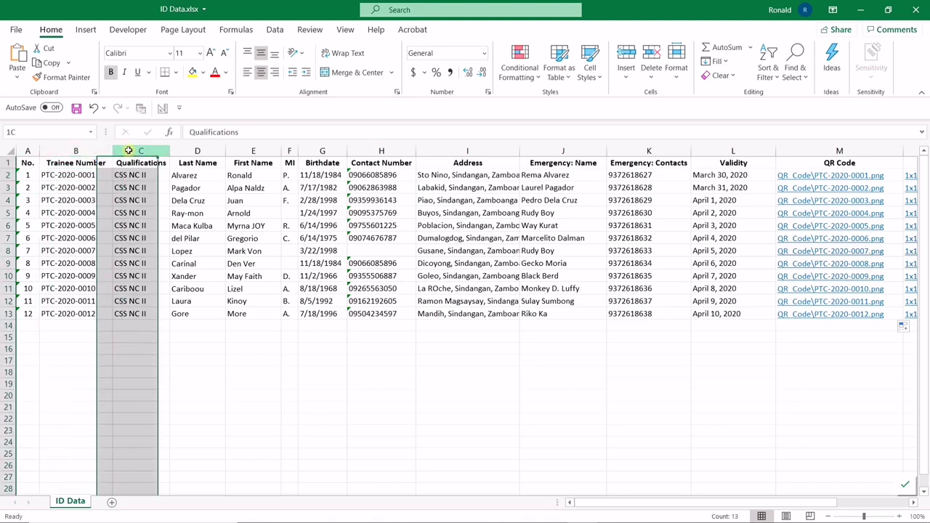
{"action": "left_click", "coordinate": [202, 151]}
{"action": "left_click", "coordinate": [251, 152]}
{"action": "left_click", "coordinate": [324, 150]}
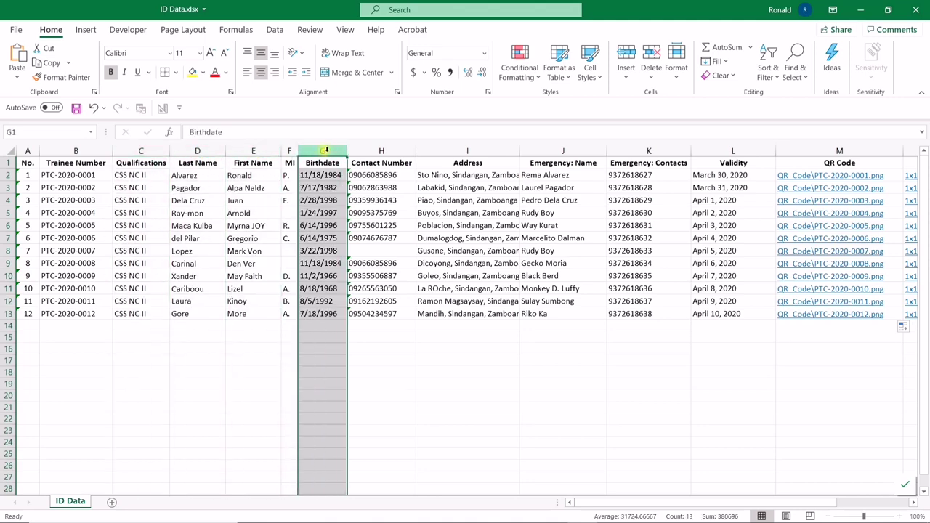
{"action": "left_click", "coordinate": [380, 151]}
{"action": "left_click", "coordinate": [471, 151]}
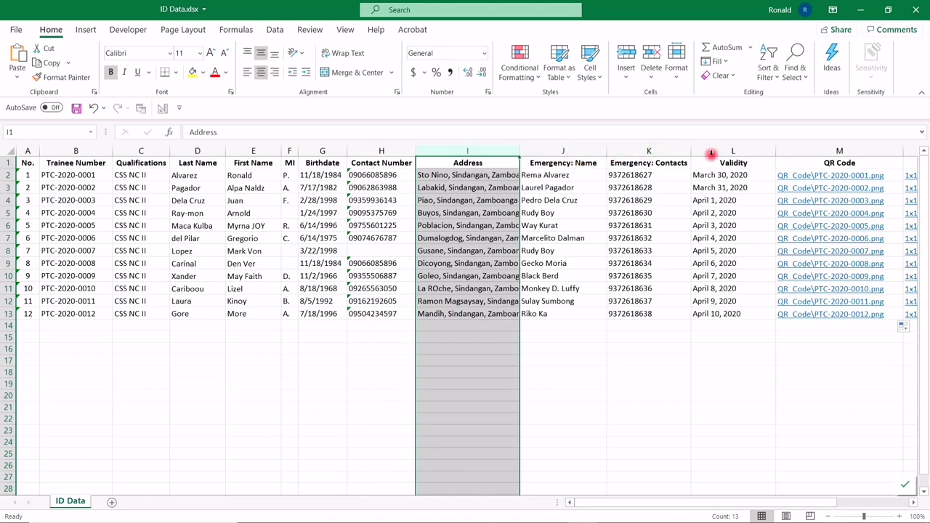
{"action": "left_click", "coordinate": [731, 151]}
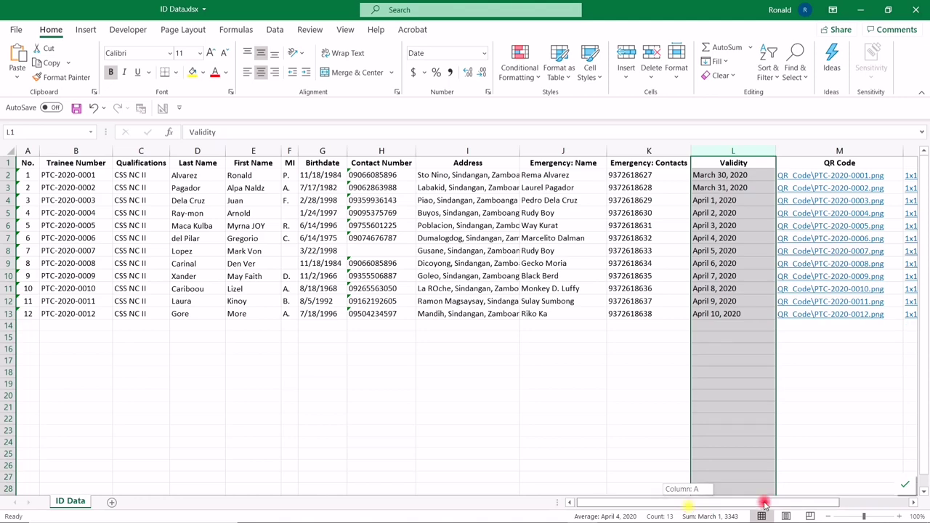
{"action": "left_click_drag", "start_coordinate": [689, 507], "coordinate": [760, 507]}
{"action": "left_click", "coordinate": [663, 150]}
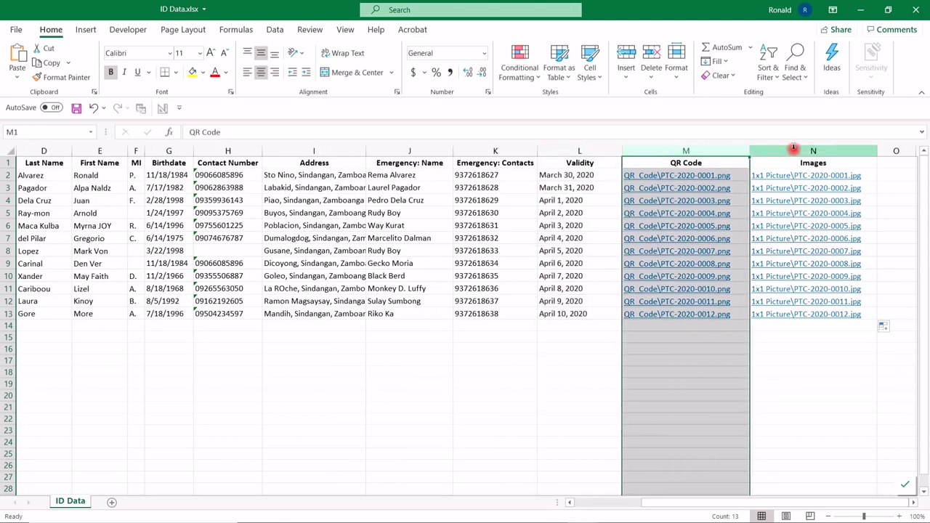
{"action": "left_click", "coordinate": [794, 150]}
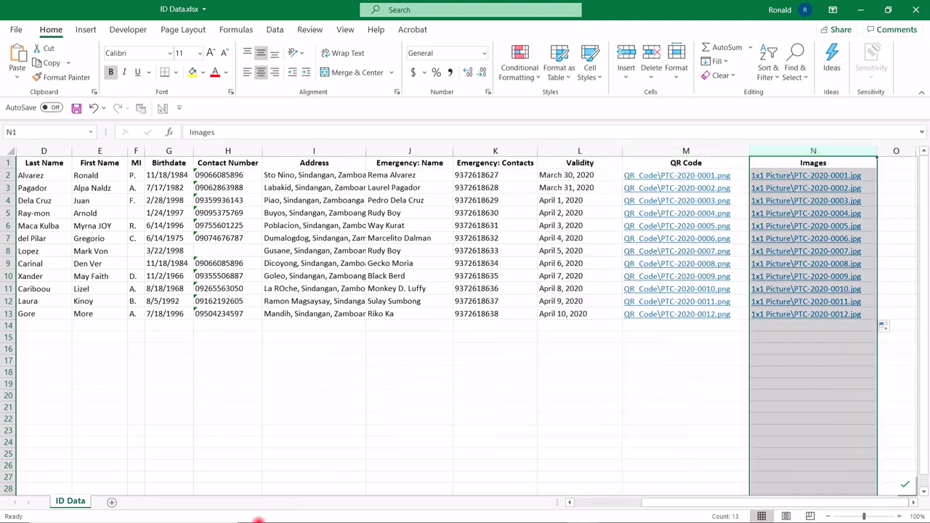
{"action": "left_click", "coordinate": [372, 509]}
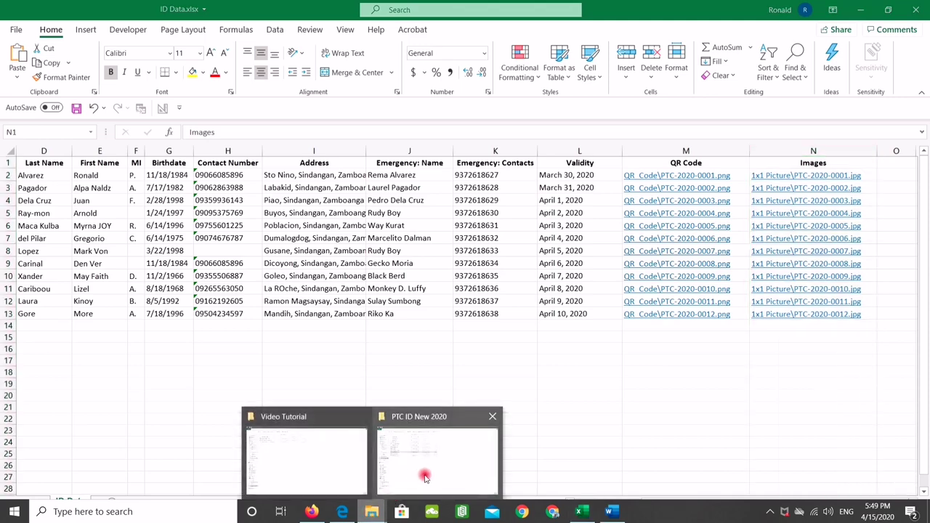
Bring up the PTC ID New 2020 folder and browse into its QR_Code folder of twelve QR images
{"action": "left_click", "coordinate": [421, 474]}
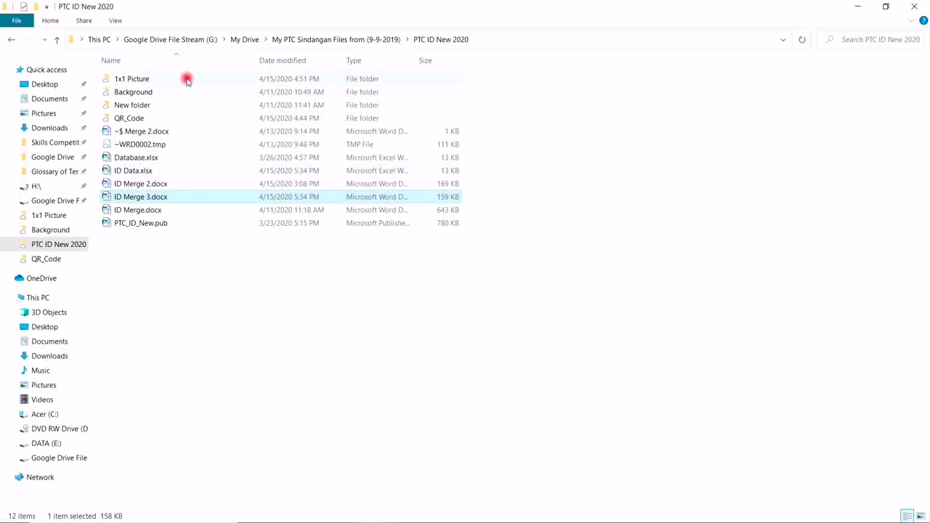
{"action": "left_click", "coordinate": [136, 82]}
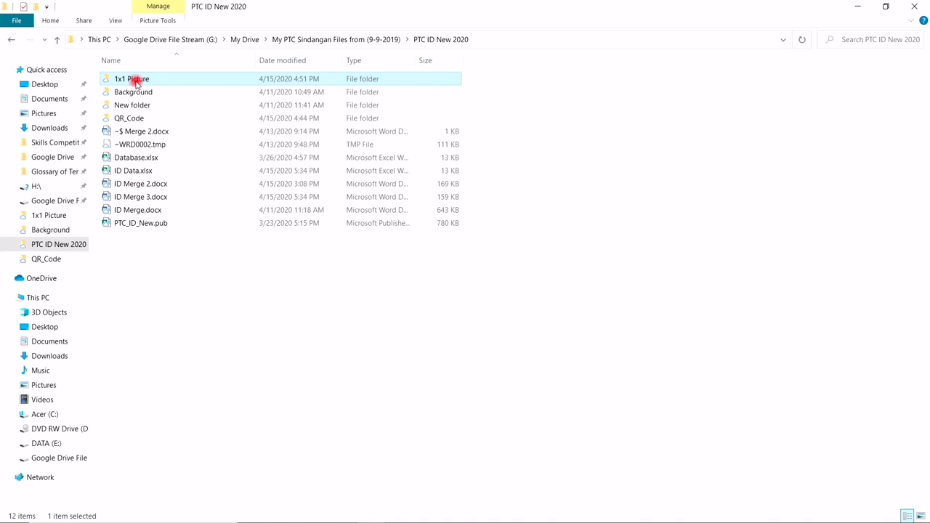
{"action": "left_click", "coordinate": [135, 82]}
{"action": "double_click", "coordinate": [172, 83]}
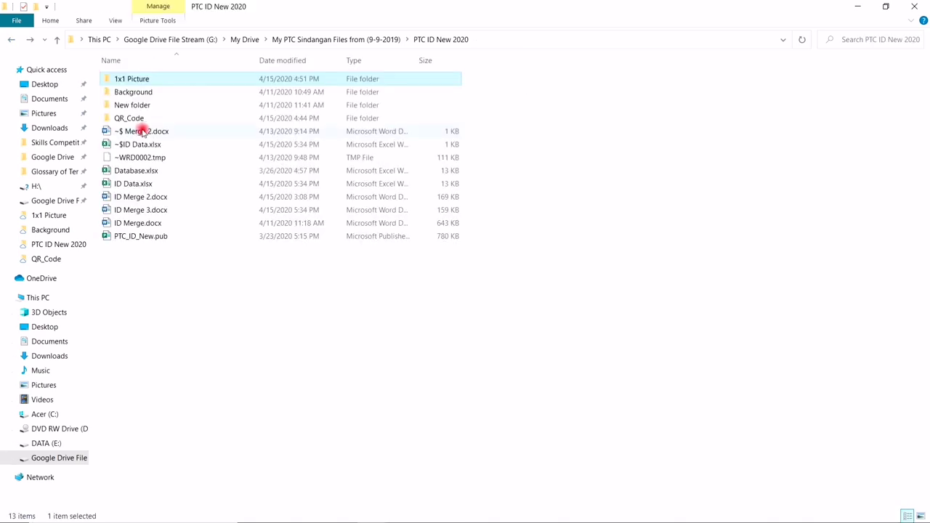
{"action": "left_click", "coordinate": [132, 118]}
{"action": "double_click", "coordinate": [132, 120]}
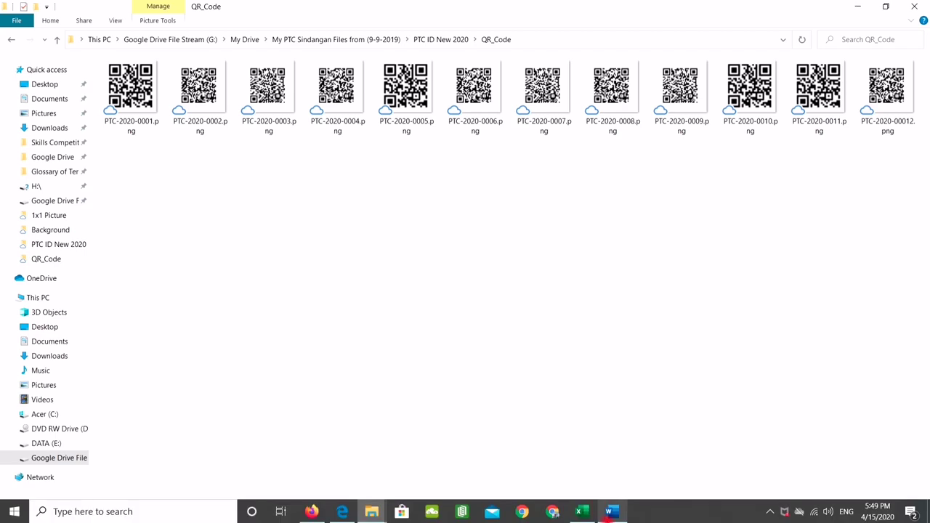
Return to the ID Data workbook to check the contact and address cells, then switch to blank Document1
{"action": "left_click", "coordinate": [591, 514]}
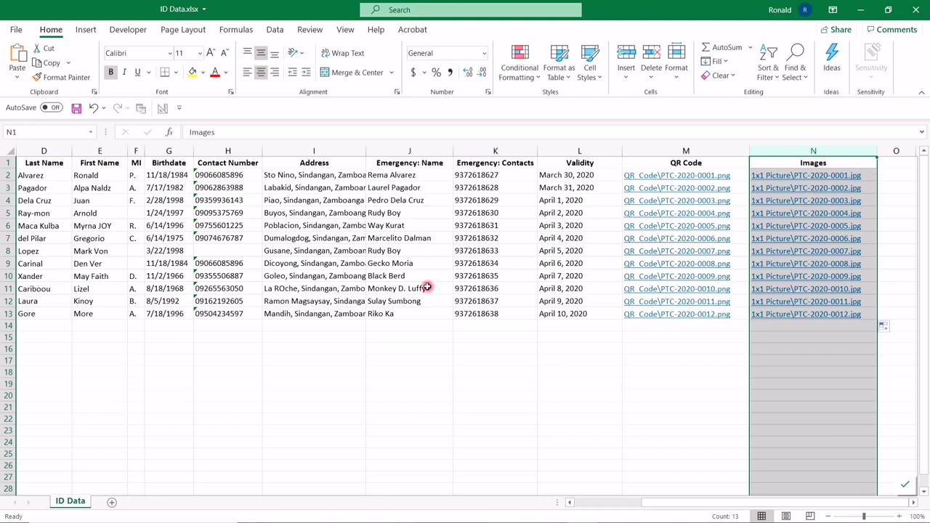
{"action": "left_click", "coordinate": [220, 286]}
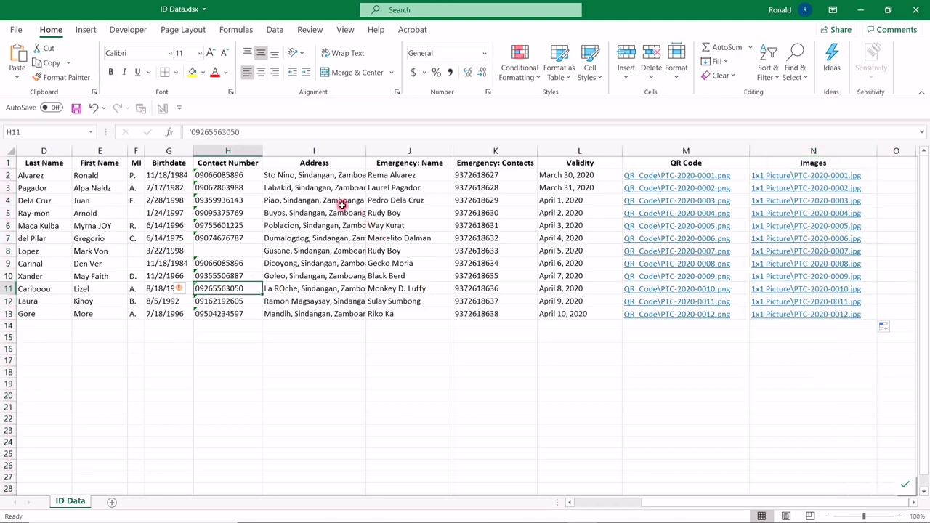
{"action": "left_click", "coordinate": [319, 197]}
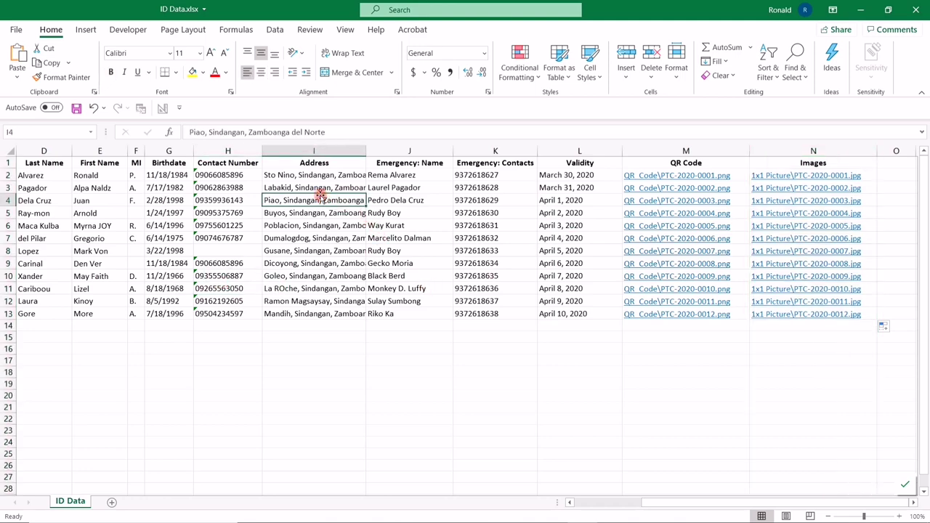
{"action": "key", "text": "Left"}
{"action": "key", "text": "Left"}
{"action": "key", "text": "Left"}
{"action": "key", "text": "Left"}
{"action": "key", "text": "Left"}
{"action": "key", "text": "Left"}
{"action": "key", "text": "Left"}
{"action": "key", "text": "Left"}
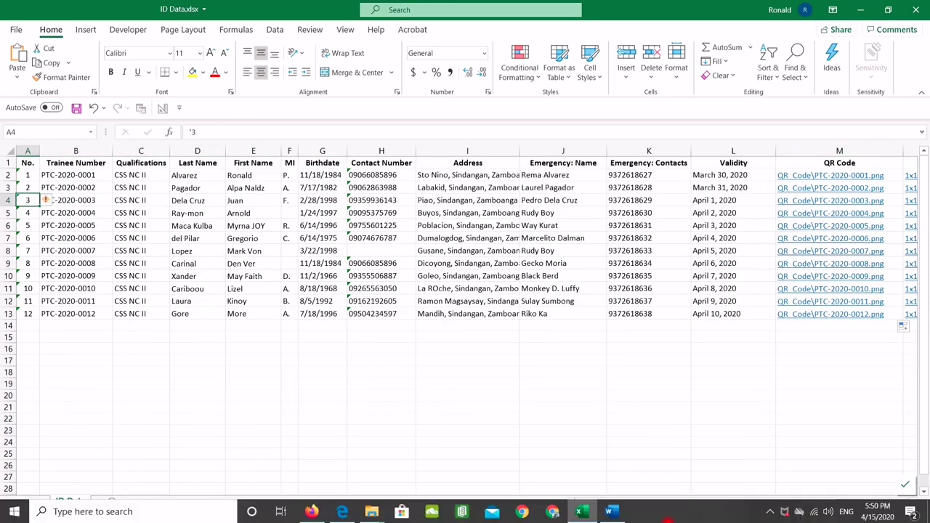
{"action": "left_click", "coordinate": [612, 512]}
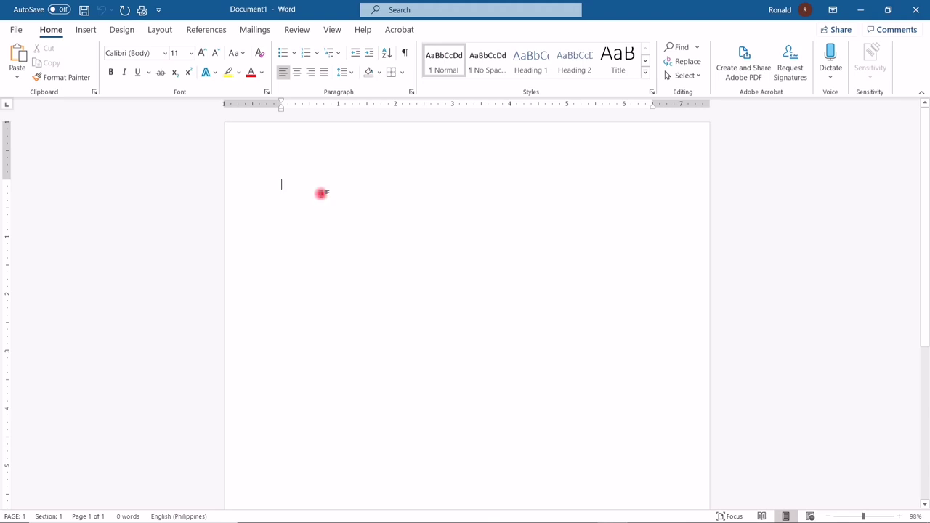
Set Document1's paper size to A4 (8.27" x 11.69")
{"action": "scroll", "coordinate": [330, 209], "scroll_direction": "down", "scroll_amount": 1}
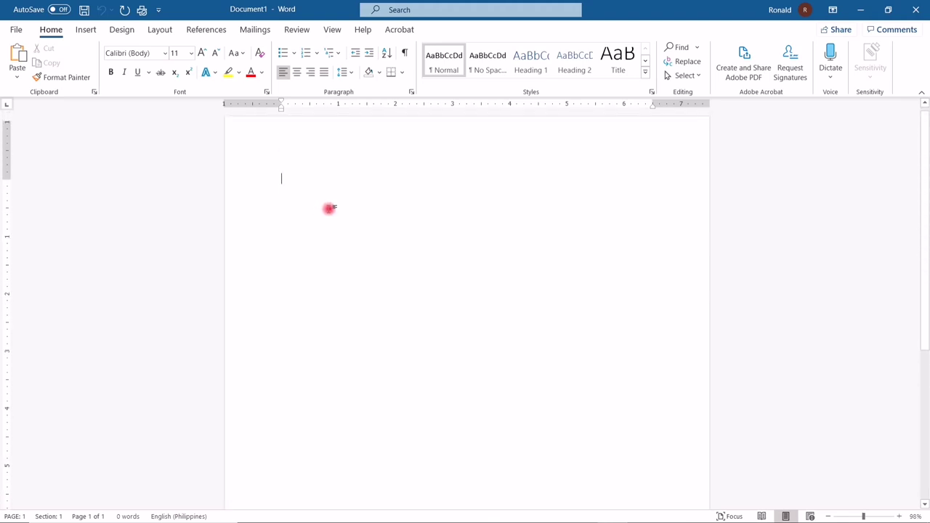
{"action": "scroll", "coordinate": [330, 208], "scroll_direction": "up", "scroll_amount": 1}
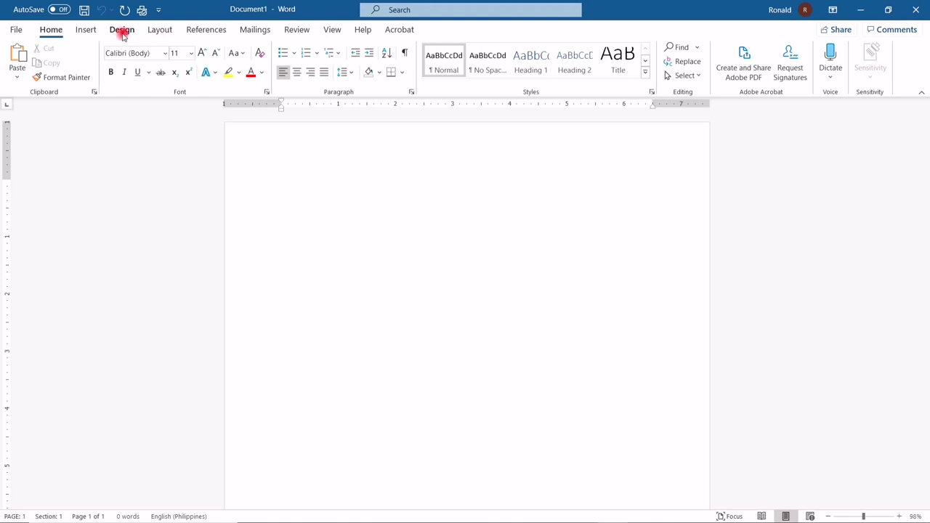
{"action": "left_click", "coordinate": [160, 30]}
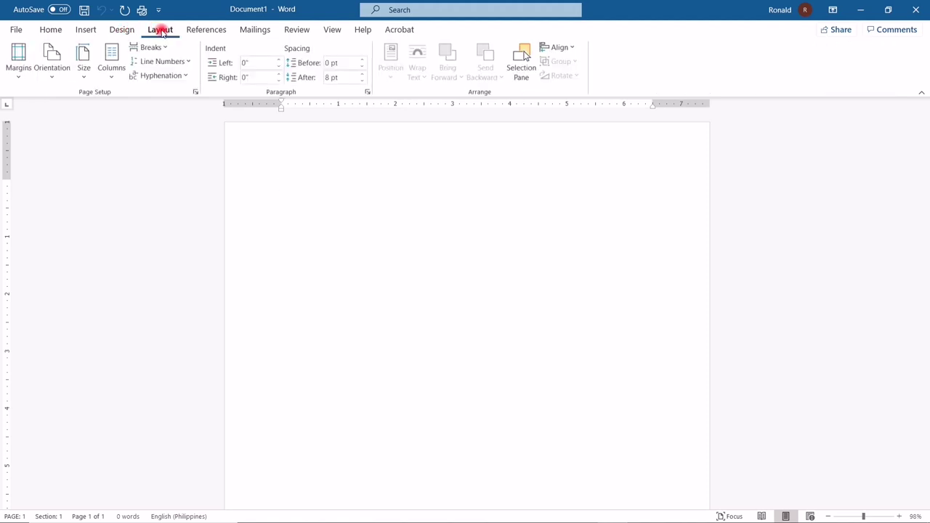
{"action": "left_click", "coordinate": [84, 81]}
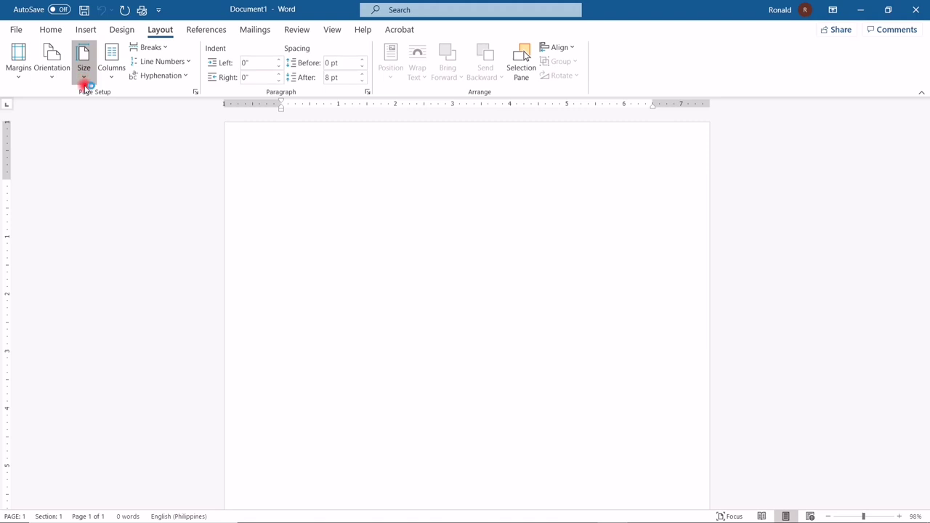
{"action": "left_click", "coordinate": [84, 75]}
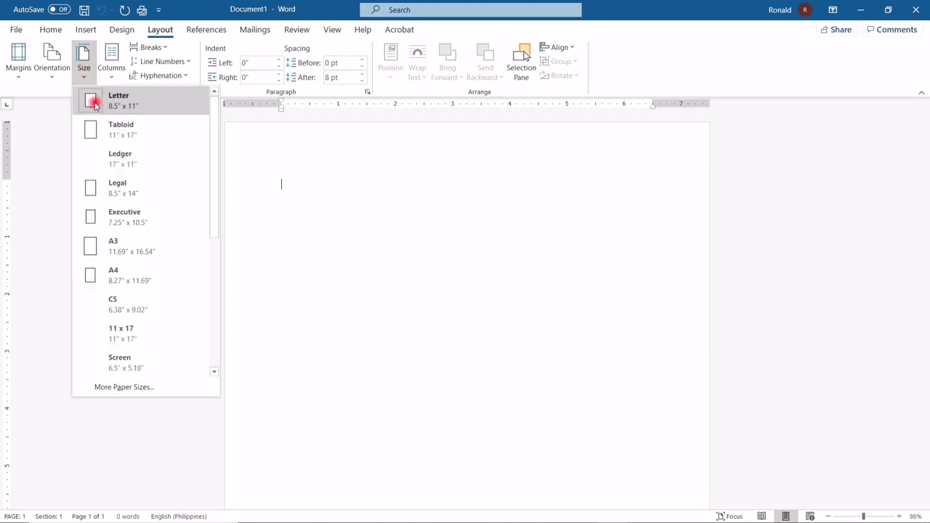
{"action": "left_click", "coordinate": [115, 284]}
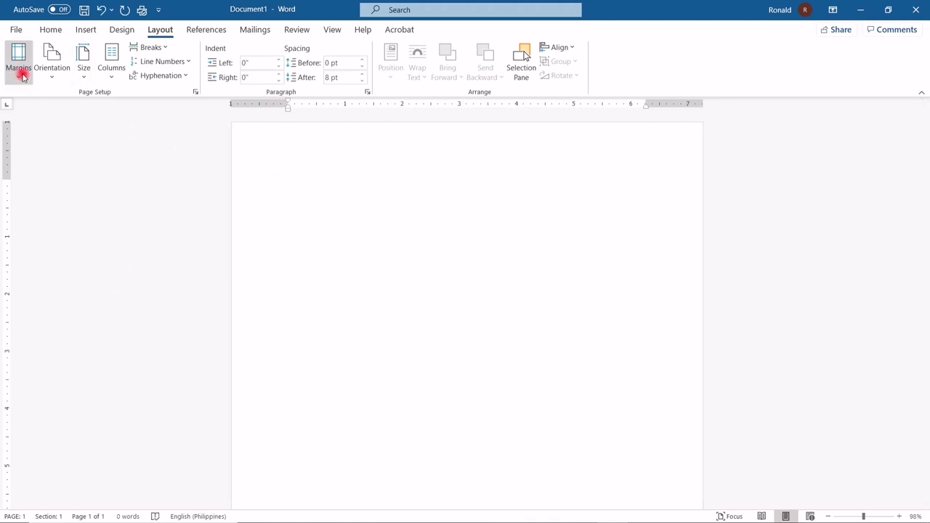
Set custom page margins of 0.25" top and bottom and about 0.15" left and right
{"action": "left_click", "coordinate": [21, 76]}
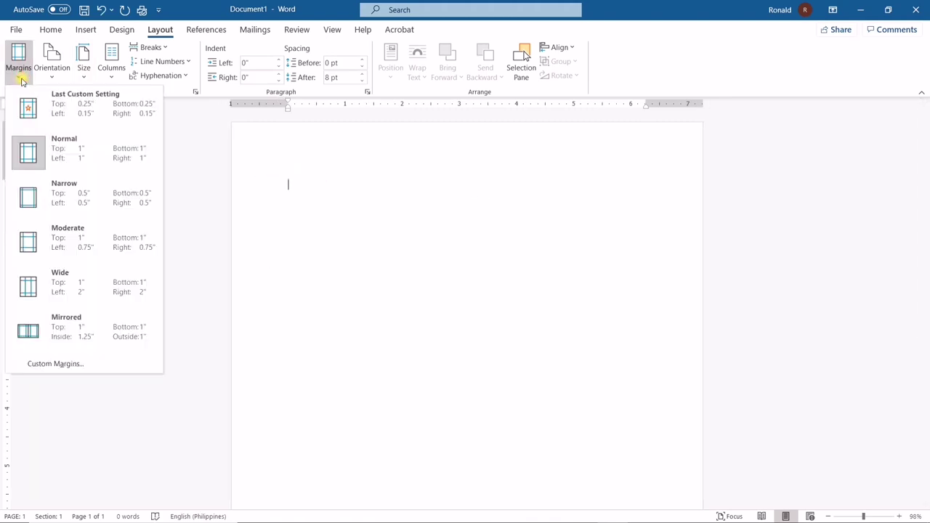
{"action": "left_click", "coordinate": [80, 364]}
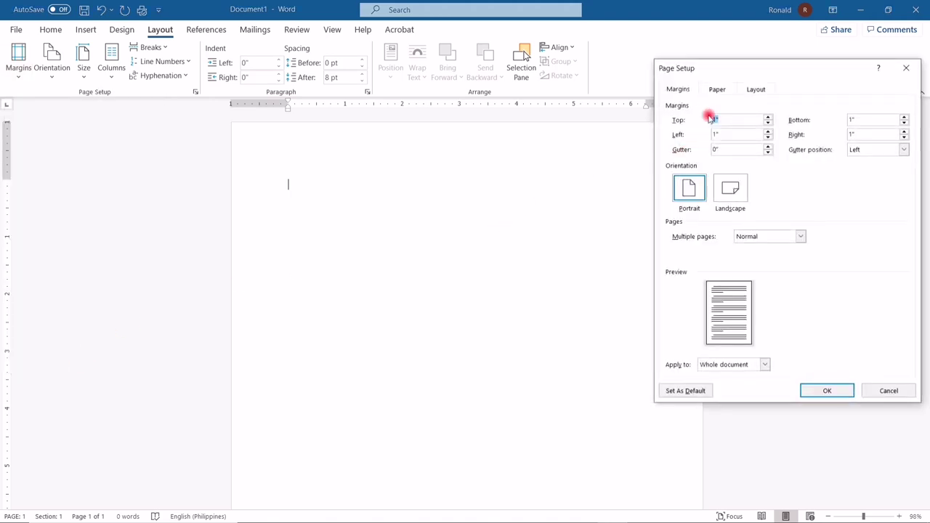
{"action": "left_click_drag", "start_coordinate": [727, 72], "coordinate": [307, 152]}
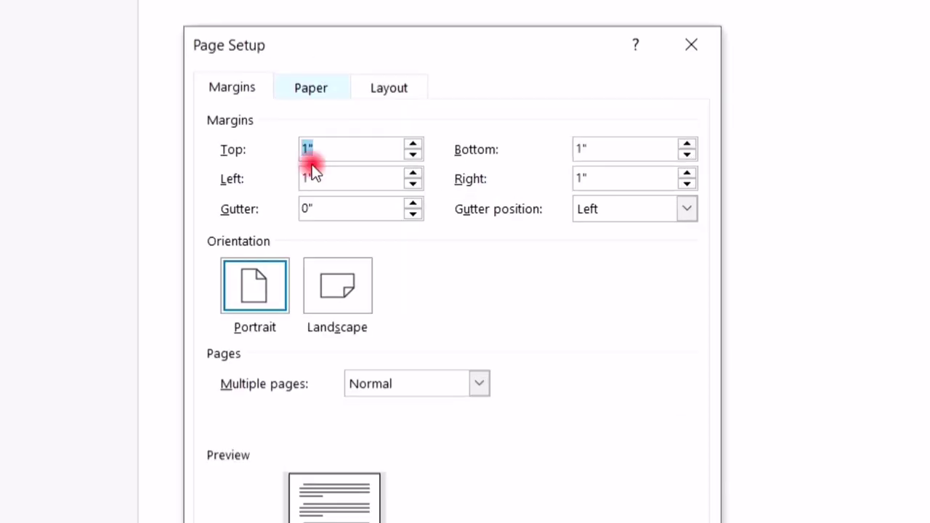
{"action": "key", "text": "BackSpace"}
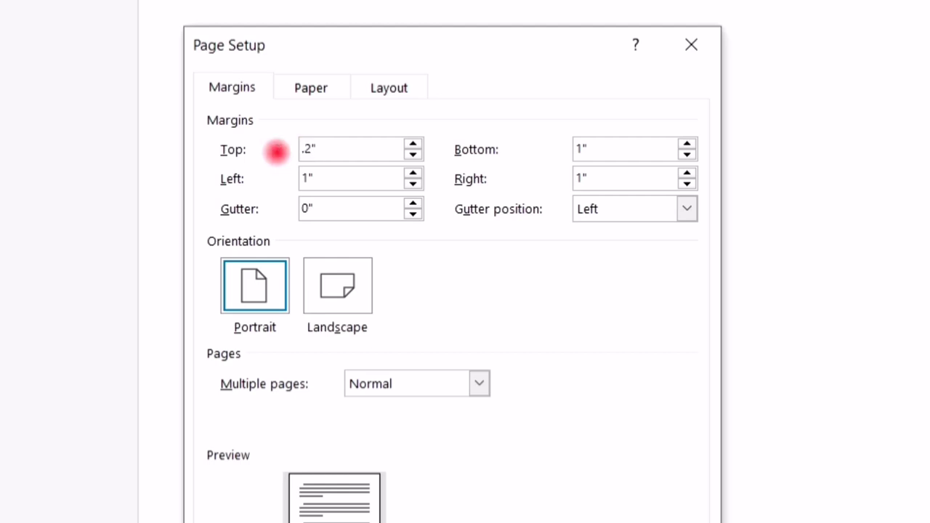
{"action": "type", "text": "5"}
{"action": "double_click", "coordinate": [585, 149]}
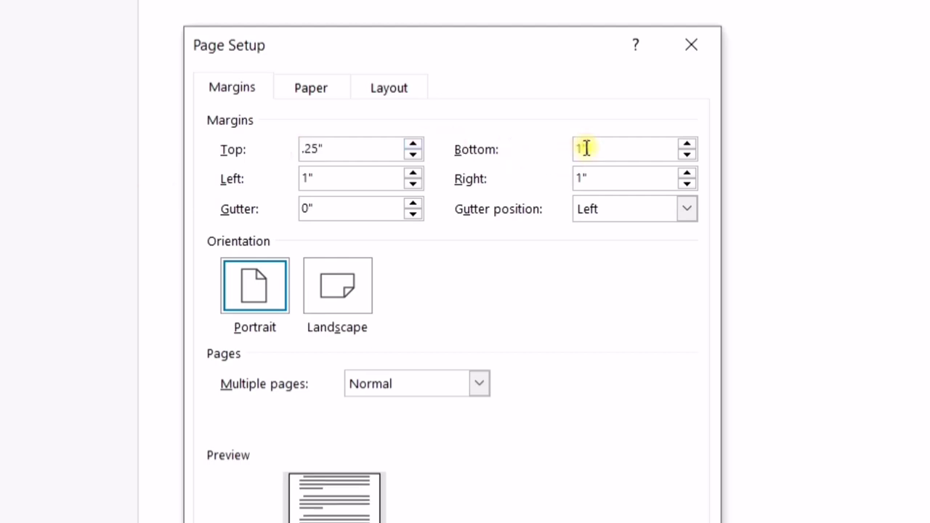
{"action": "key", "text": "BackSpace"}
{"action": "left_click_drag", "start_coordinate": [582, 151], "coordinate": [558, 156]}
{"action": "type", "text": ".25"}
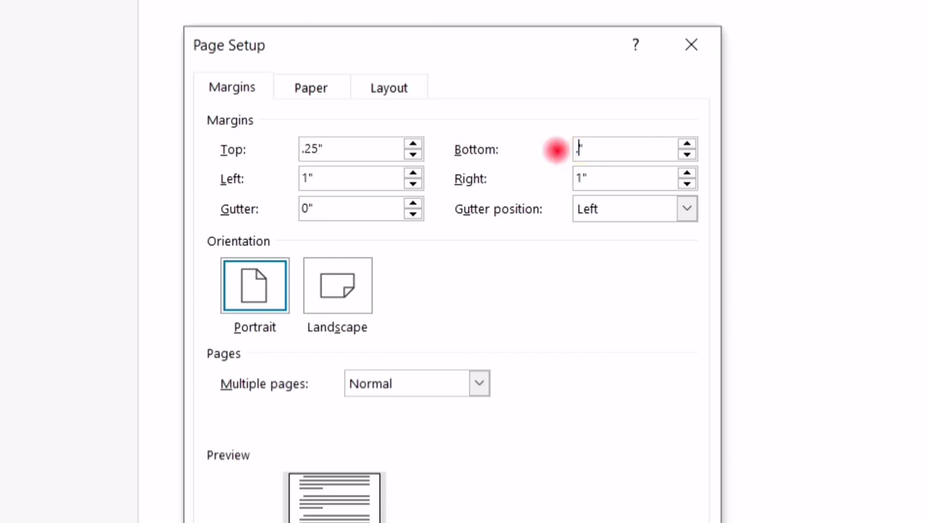
{"action": "double_click", "coordinate": [310, 179]}
{"action": "key", "text": "BackSpace"}
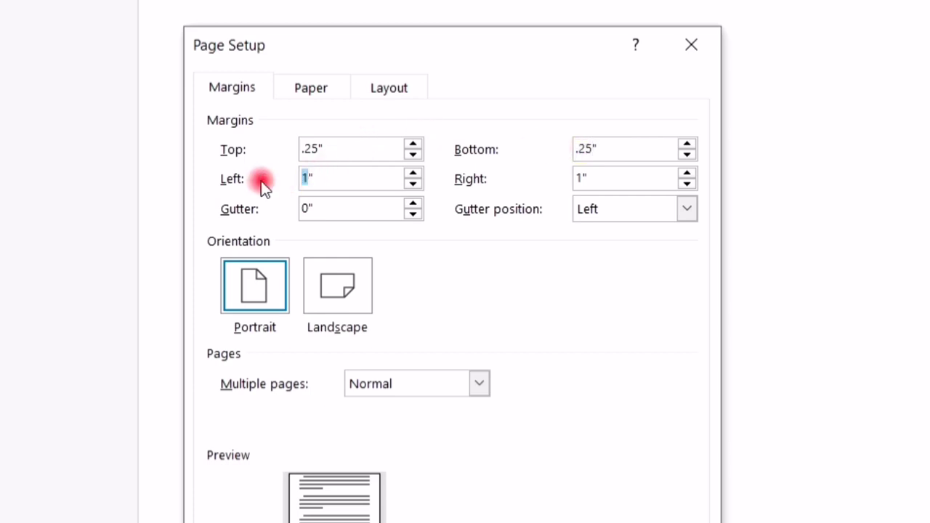
{"action": "type", "text": "0.15"}
{"action": "left_click", "coordinate": [584, 179]}
{"action": "double_click", "coordinate": [581, 178]}
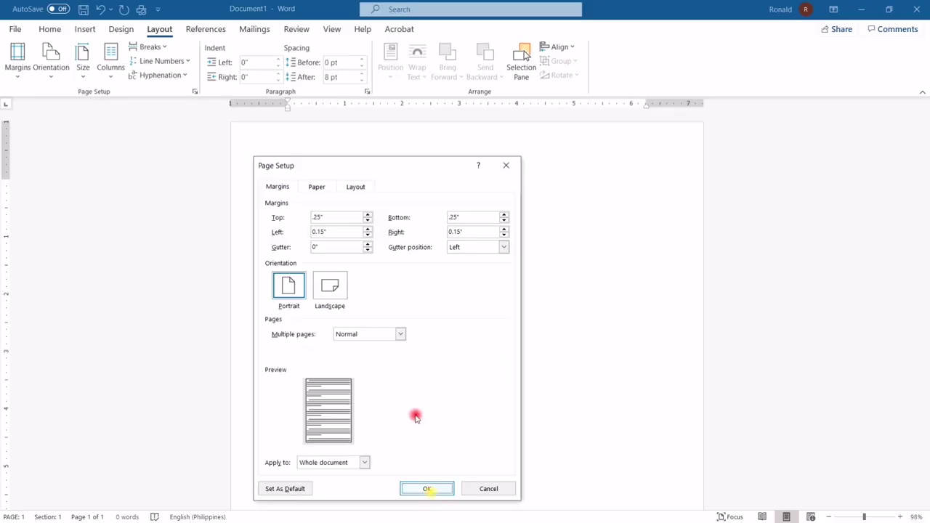
Insert a 2x1 table from the Table grid and bring up its Cell Margins options
{"action": "left_click", "coordinate": [85, 29]}
{"action": "left_click", "coordinate": [88, 78]}
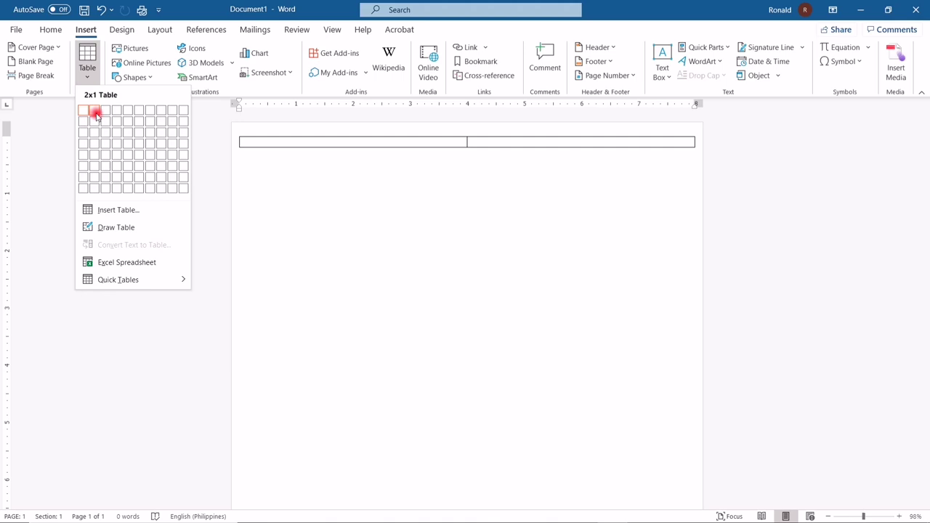
{"action": "left_click", "coordinate": [96, 114]}
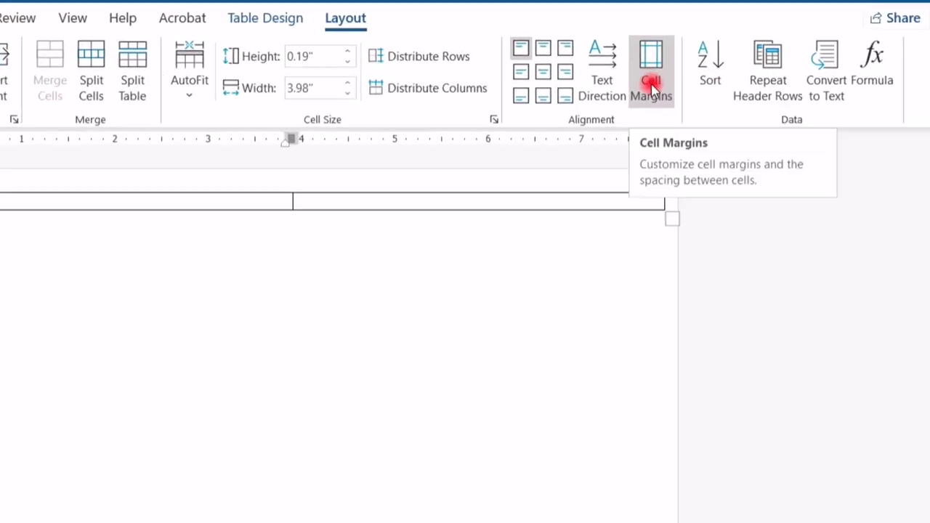
{"action": "left_click", "coordinate": [652, 88]}
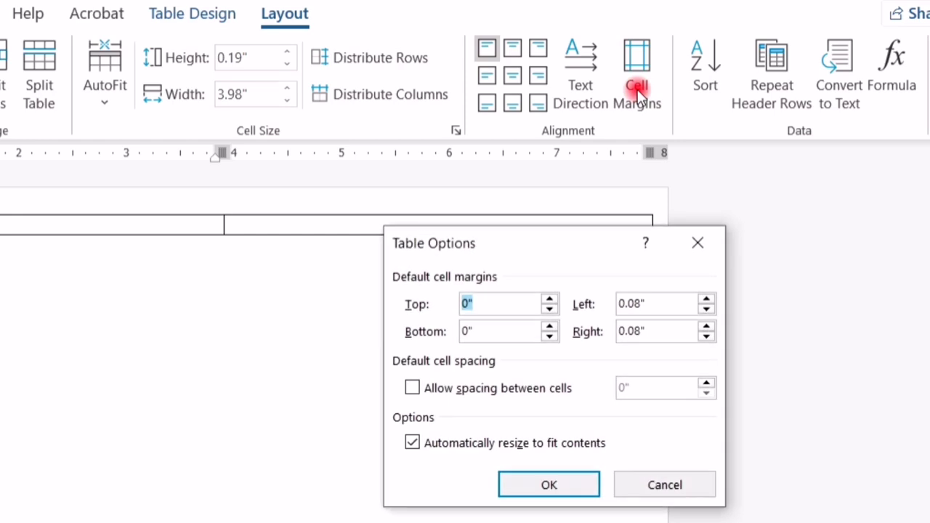
Set all four default cell margins to 0" and uncheck Automatically resize to fit contents
{"action": "left_click", "coordinate": [638, 304]}
{"action": "type", "text": "0"}
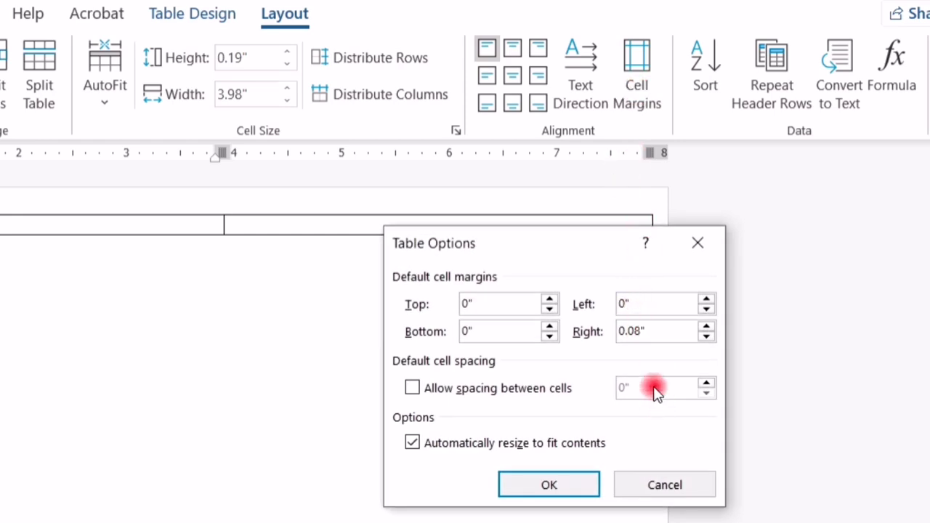
{"action": "left_click", "coordinate": [639, 331]}
{"action": "type", "text": "0"}
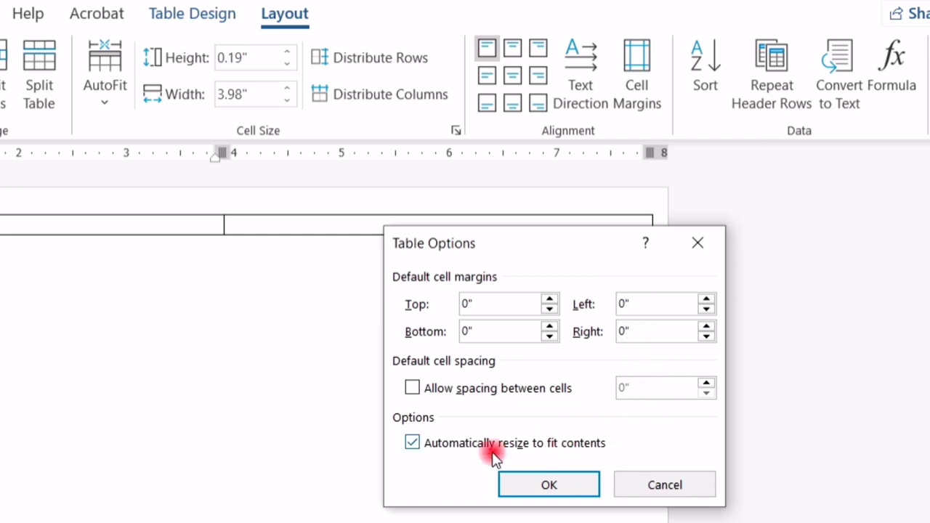
{"action": "left_click", "coordinate": [413, 443]}
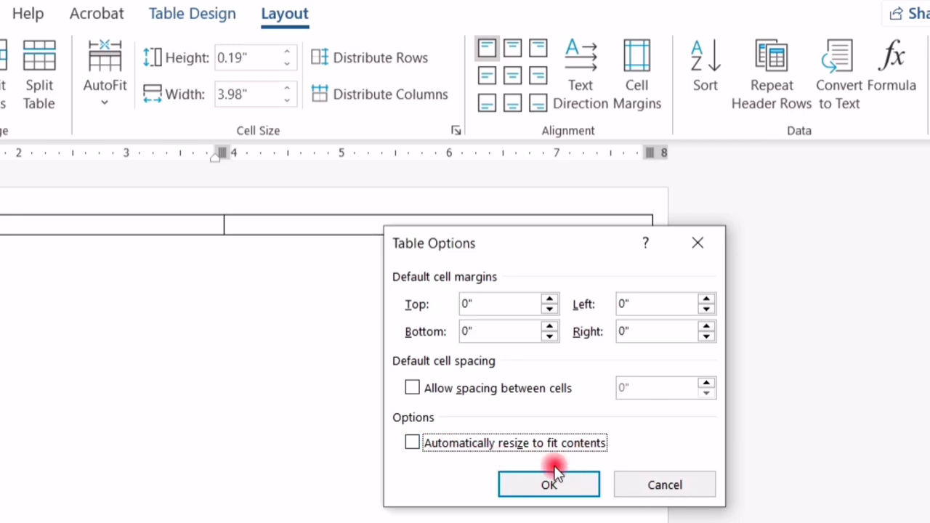
Apply the table options, then size the row 3.15" high and each column 4" wide
{"action": "left_click", "coordinate": [518, 465]}
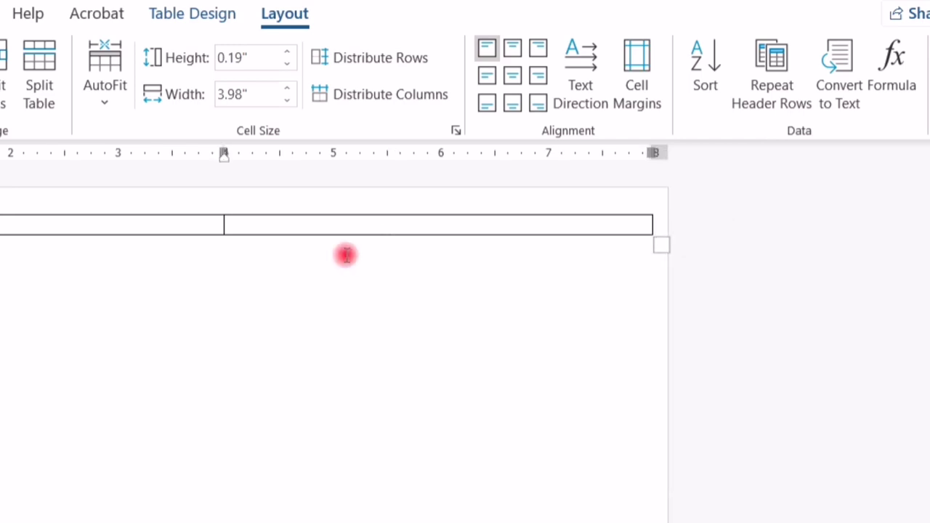
{"action": "left_click", "coordinate": [483, 60]}
{"action": "left_click", "coordinate": [484, 58]}
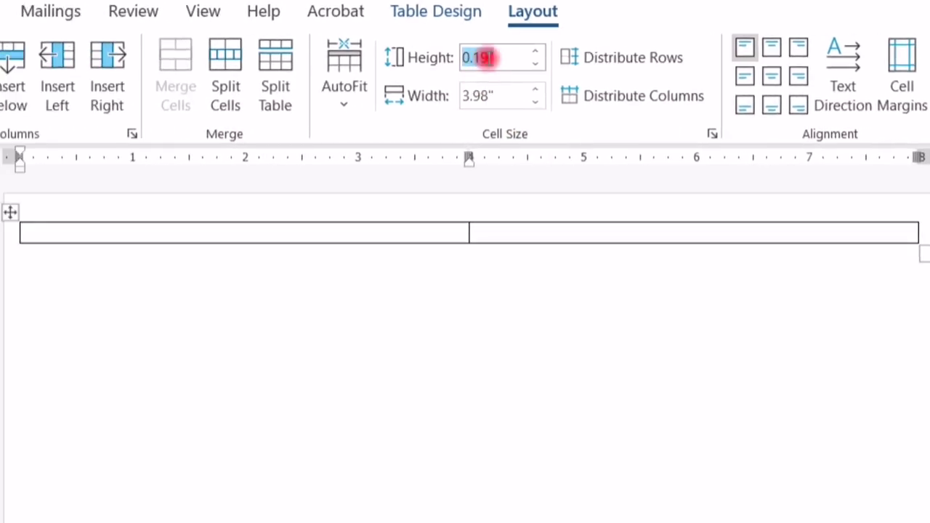
{"action": "left_click_drag", "start_coordinate": [487, 58], "coordinate": [458, 62]}
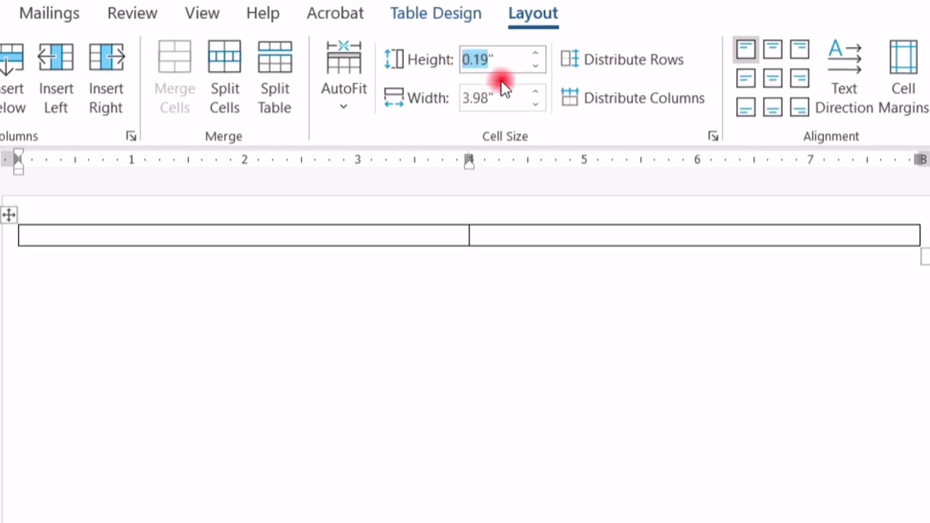
{"action": "type", "text": "3"}
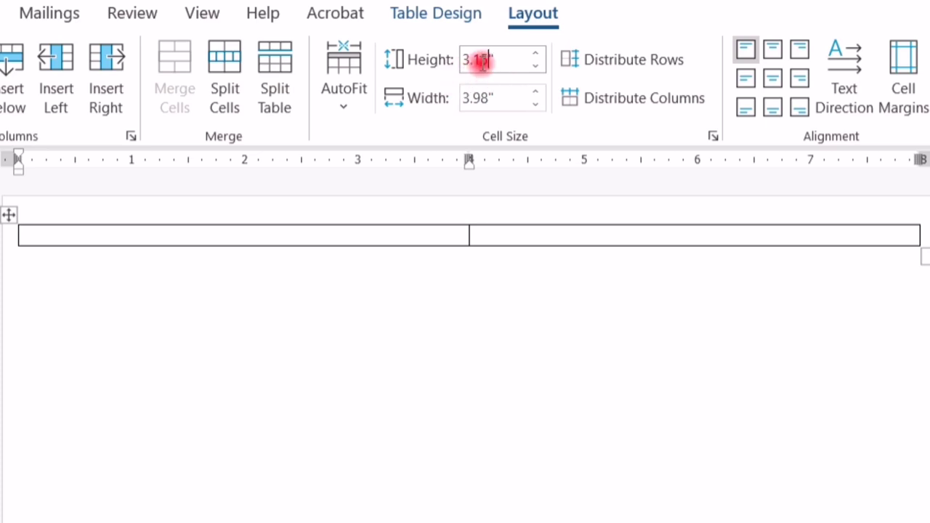
{"action": "left_click", "coordinate": [484, 98]}
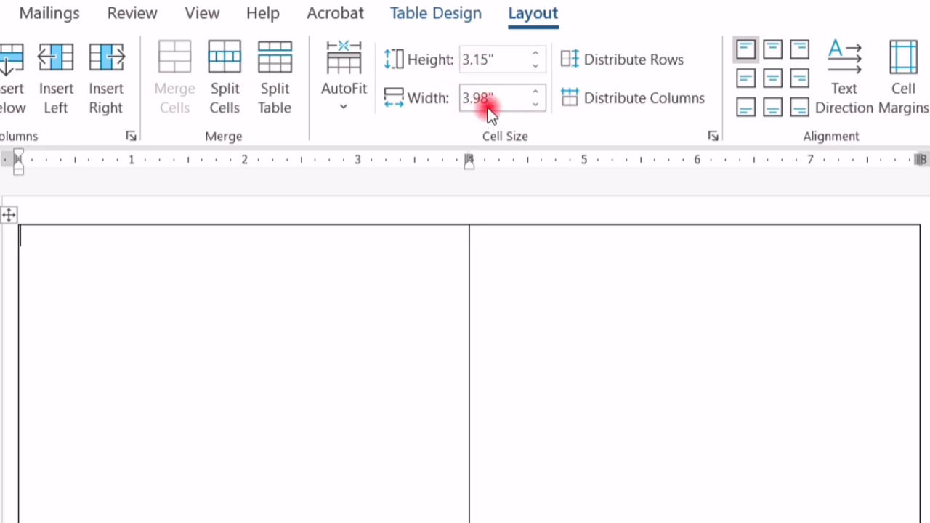
{"action": "mouse_move", "coordinate": [487, 97]}
{"action": "left_mouse_down"}
{"action": "mouse_move", "coordinate": [447, 95]}
{"action": "mouse_move", "coordinate": [476, 129]}
{"action": "left_mouse_up"}
{"action": "left_click", "coordinate": [477, 101]}
{"action": "type", "text": "4"}
{"action": "left_click", "coordinate": [476, 100]}
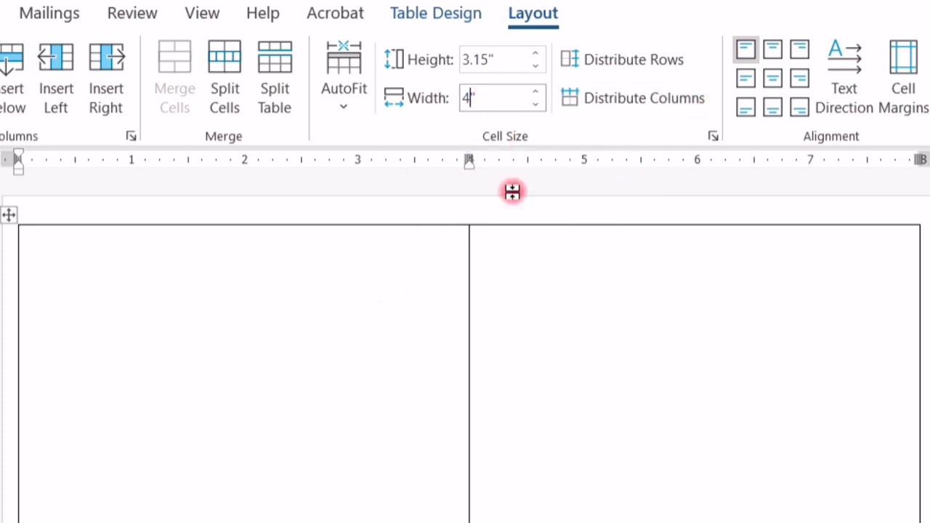
{"action": "key", "text": "Return"}
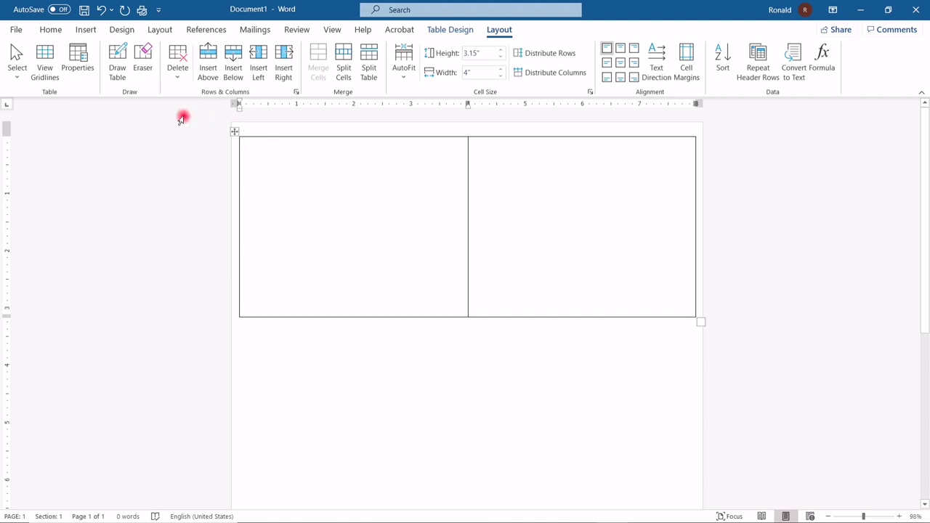
Insert Full.jpg from the PTC ID New 2020 Background folder into the table
{"action": "left_click", "coordinate": [87, 30]}
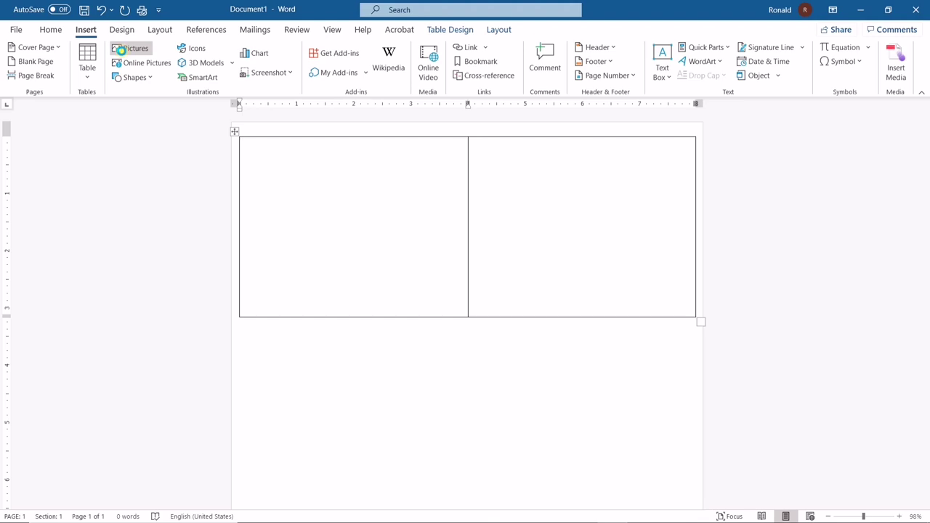
{"action": "left_click", "coordinate": [121, 51]}
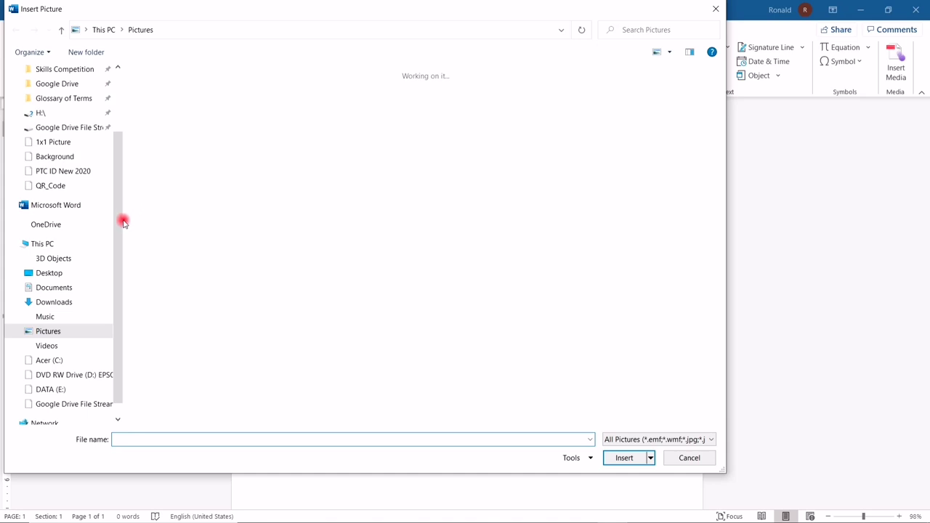
{"action": "left_click_drag", "start_coordinate": [123, 222], "coordinate": [119, 145]}
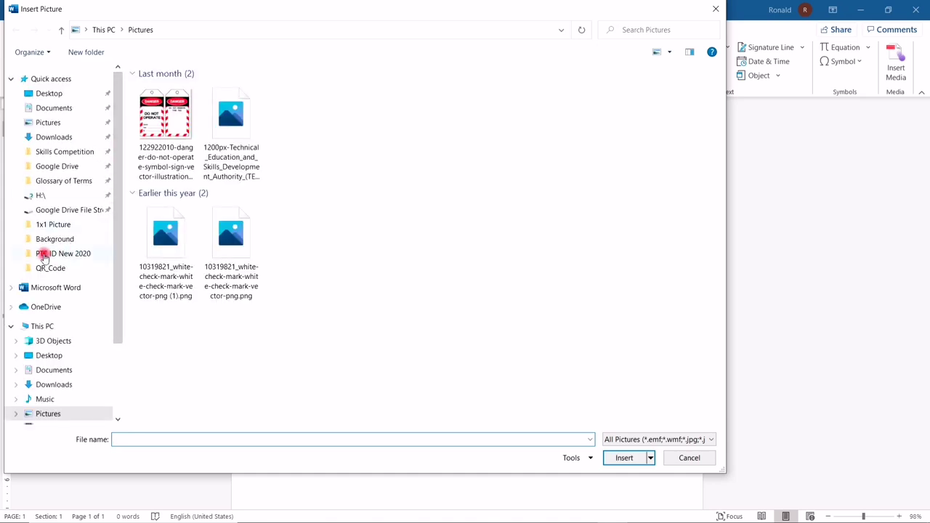
{"action": "left_click", "coordinate": [52, 240]}
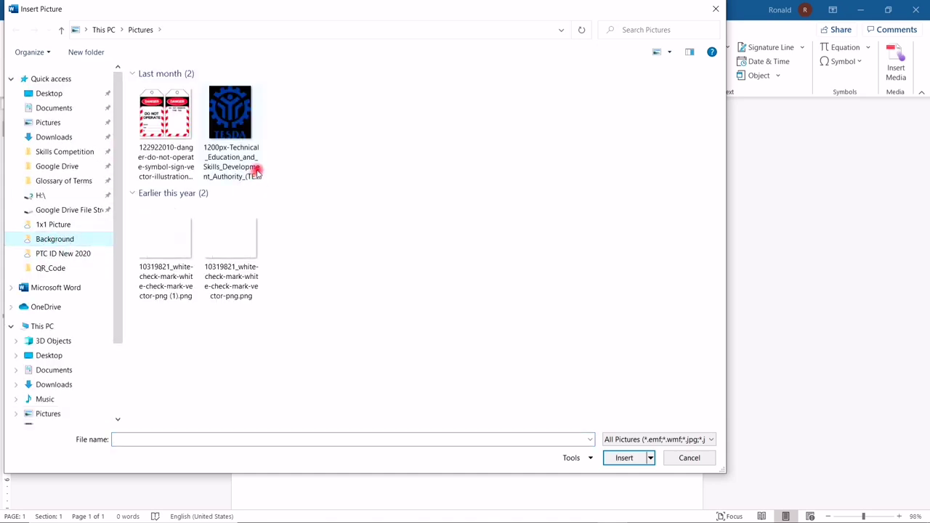
{"action": "left_click", "coordinate": [47, 240]}
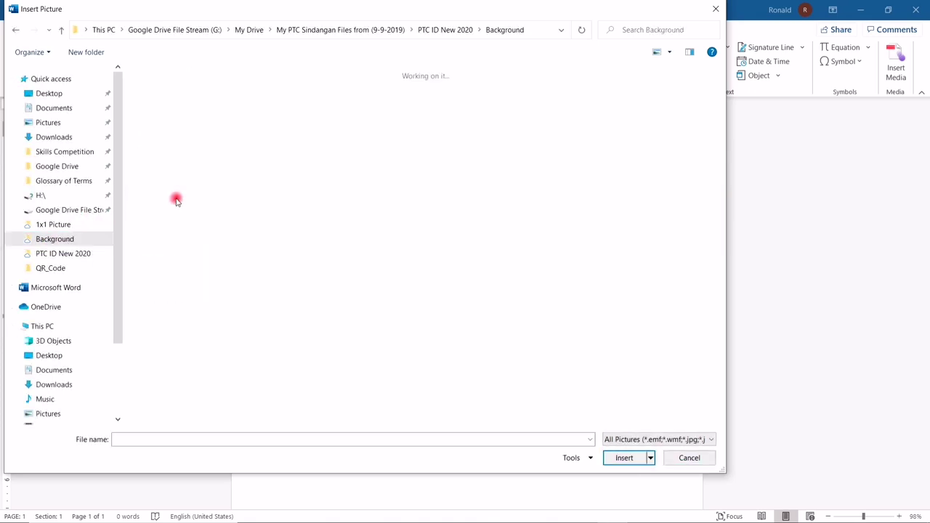
{"action": "left_click", "coordinate": [216, 103]}
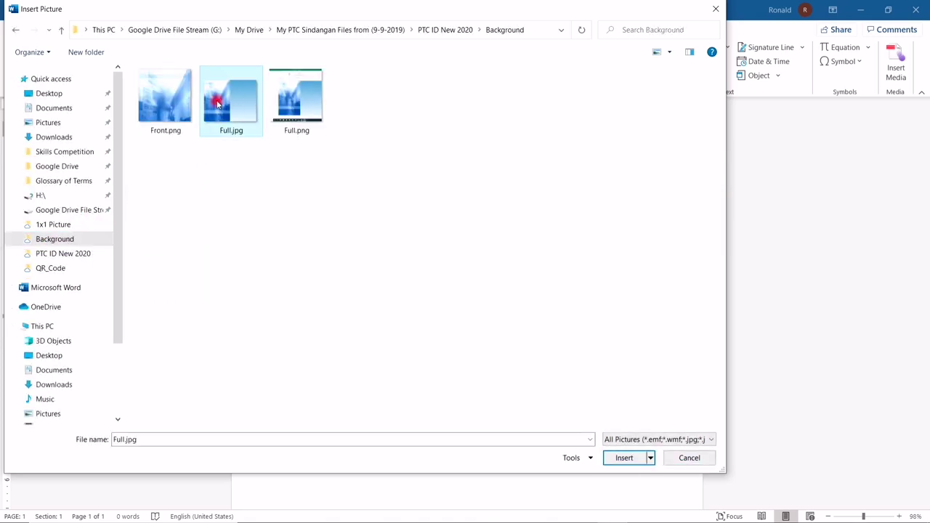
{"action": "left_click", "coordinate": [627, 458]}
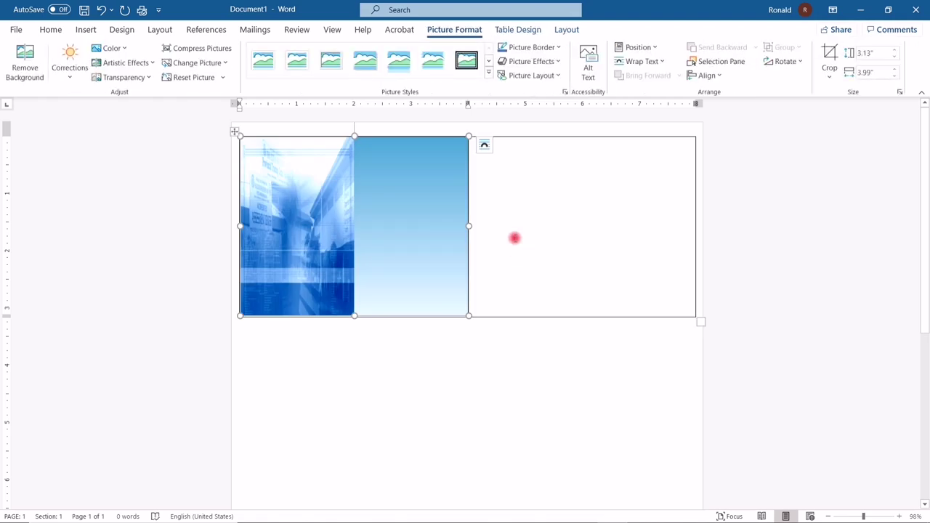
Set the Full.jpg background picture's text wrapping to In Front of Text
{"action": "left_click", "coordinate": [509, 232]}
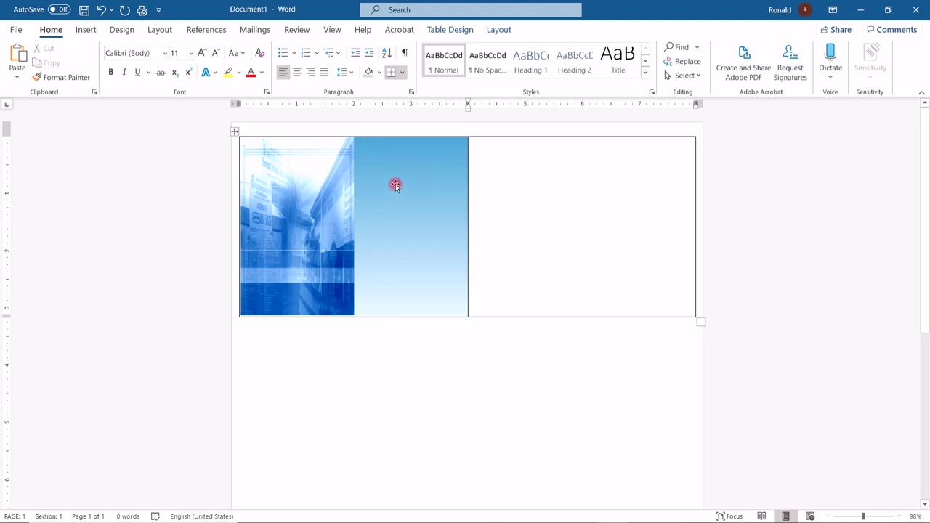
{"action": "left_click", "coordinate": [396, 186]}
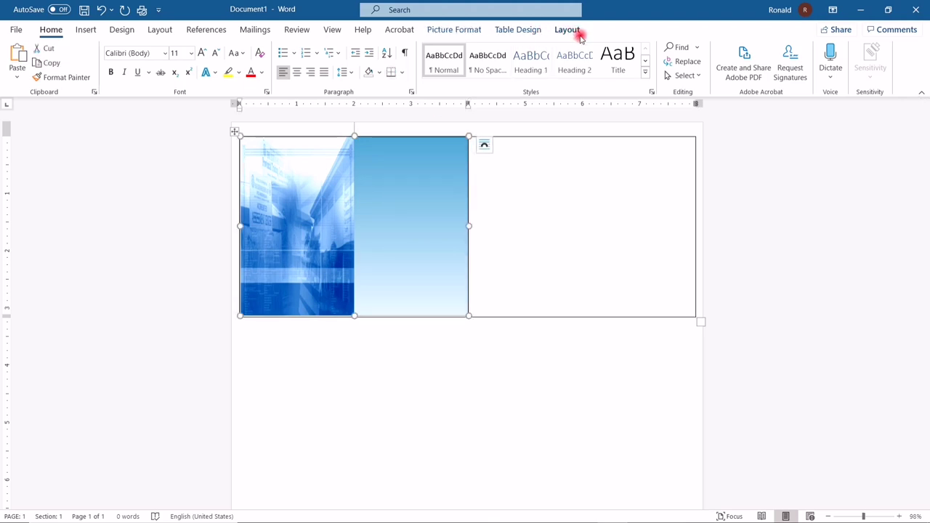
{"action": "left_click", "coordinate": [471, 35]}
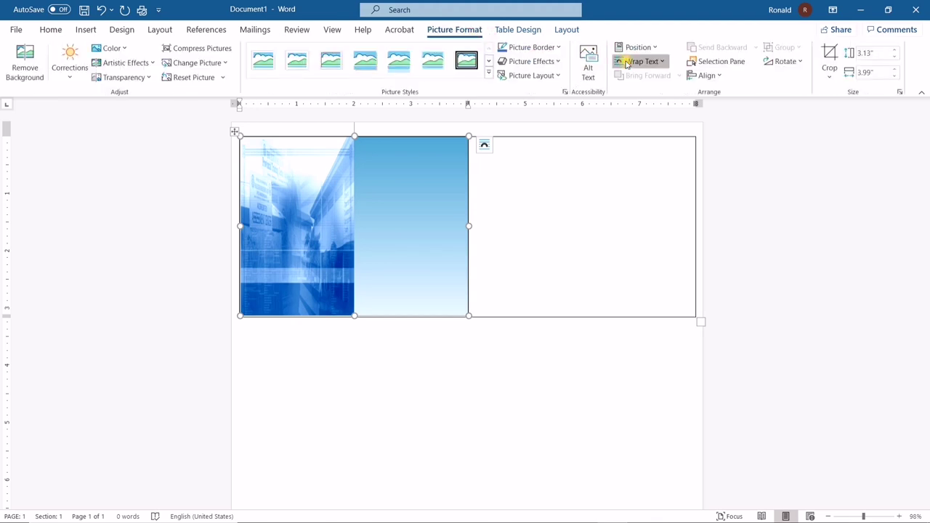
{"action": "left_click", "coordinate": [627, 61]}
{"action": "left_click", "coordinate": [650, 163]}
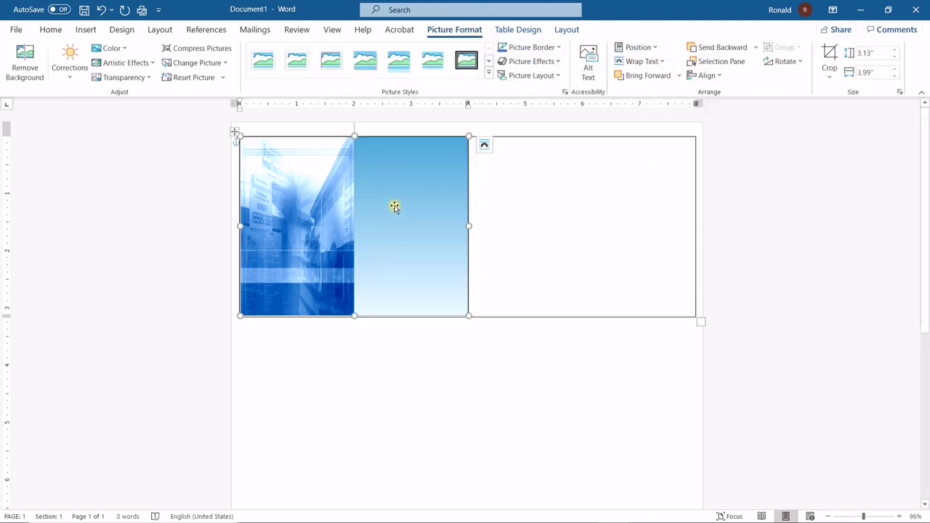
{"action": "left_click", "coordinate": [487, 204]}
{"action": "left_click", "coordinate": [378, 181]}
Insert a 2x1 table in the card cell and set all its default cell margins to 0
{"action": "left_click", "coordinate": [91, 32]}
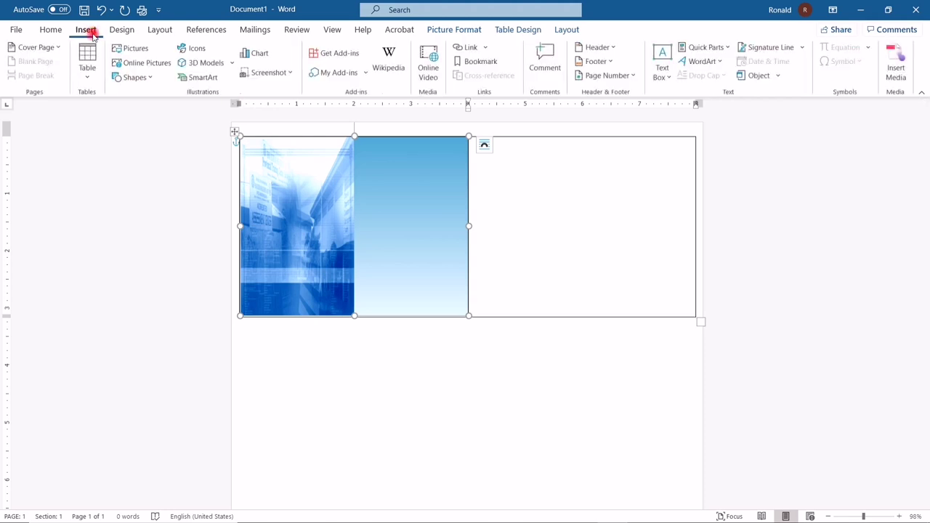
{"action": "left_click", "coordinate": [87, 79]}
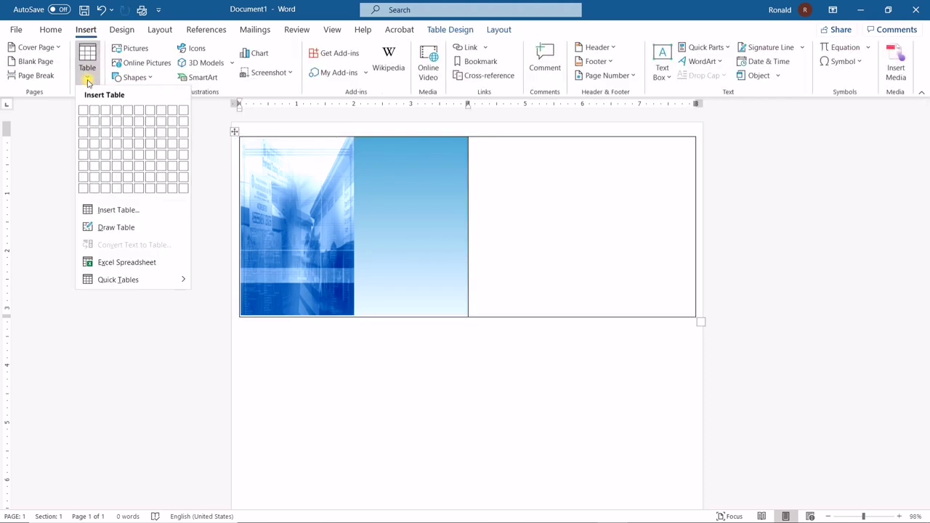
{"action": "left_click", "coordinate": [95, 114]}
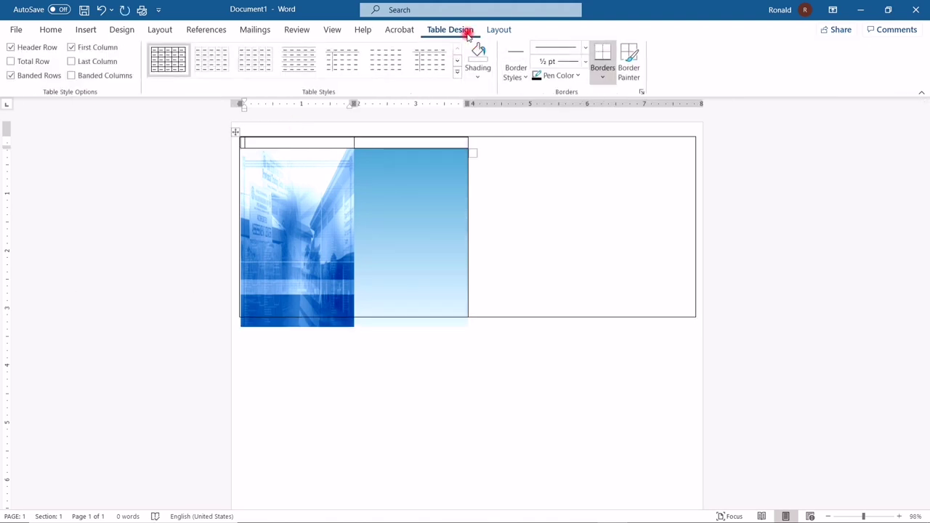
{"action": "left_click", "coordinate": [498, 30]}
{"action": "left_click", "coordinate": [688, 80]}
{"action": "type", "text": "0"}
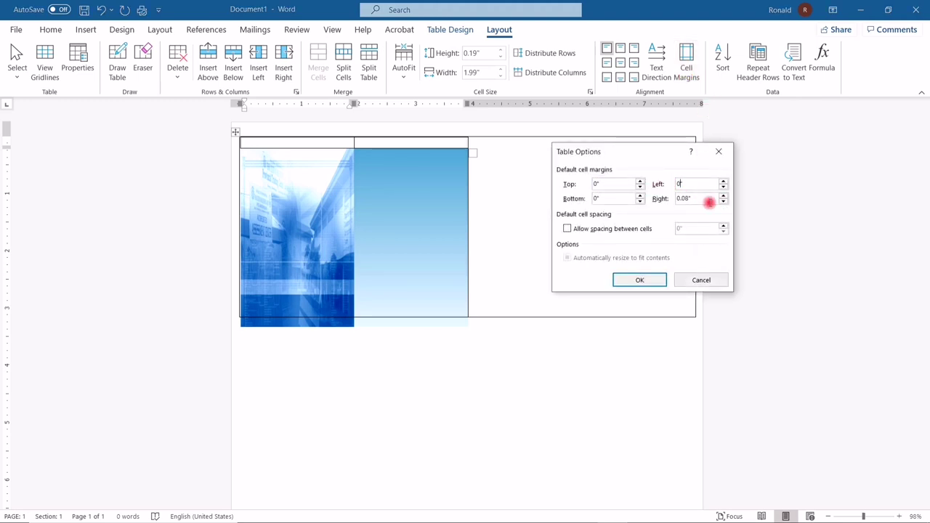
{"action": "left_click_drag", "start_coordinate": [707, 201], "coordinate": [658, 198]}
{"action": "type", "text": "0"}
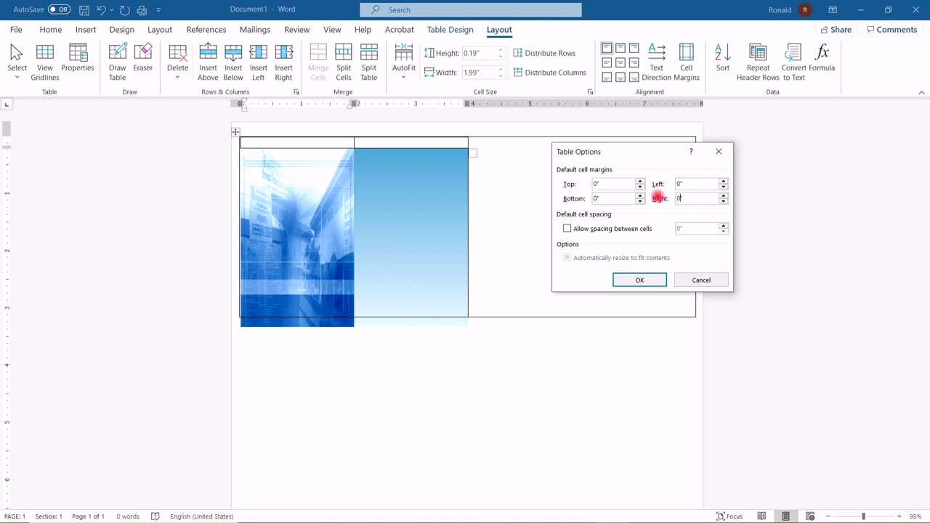
{"action": "left_click", "coordinate": [657, 279]}
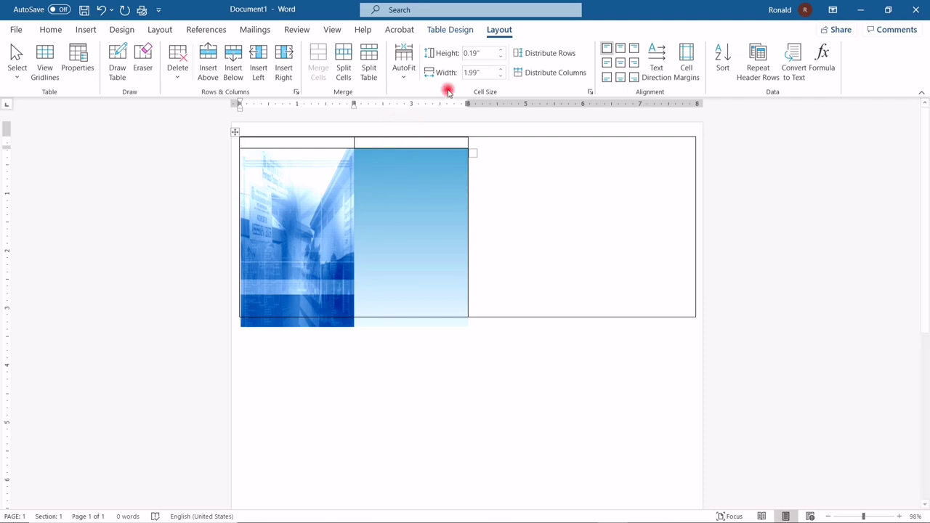
Size the table cells 3.15" tall by 2" wide and drag the background picture over the top row
{"action": "left_click", "coordinate": [472, 53]}
{"action": "left_click_drag", "start_coordinate": [474, 52], "coordinate": [445, 49]}
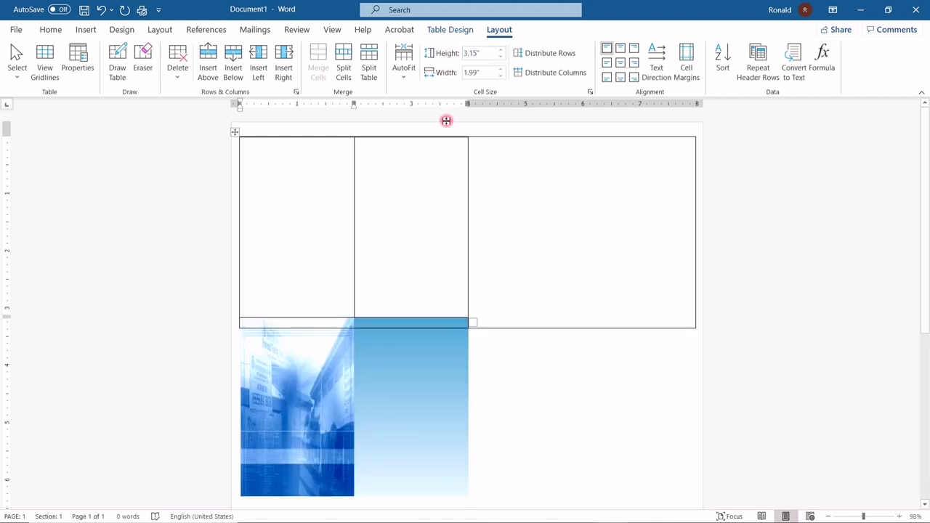
{"action": "left_click_drag", "start_coordinate": [489, 73], "coordinate": [442, 88]}
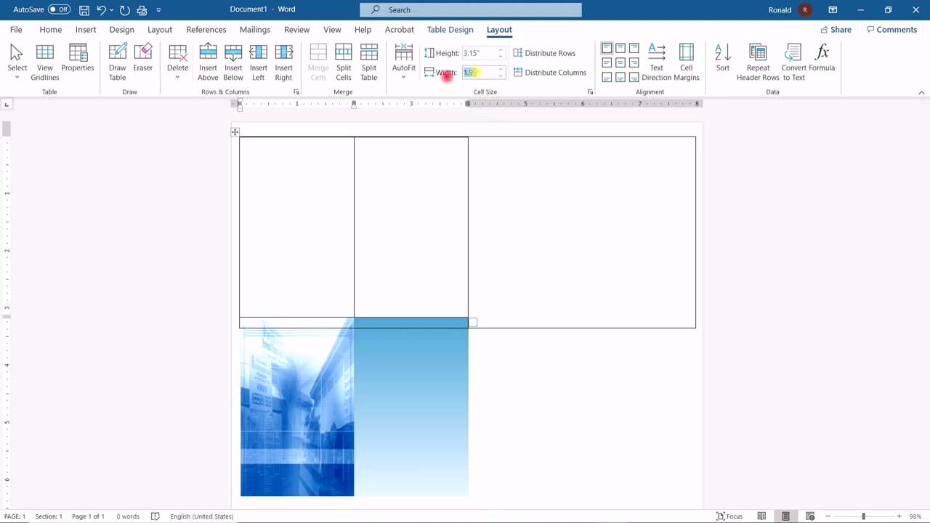
{"action": "type", "text": "2"}
{"action": "key", "text": "Return"}
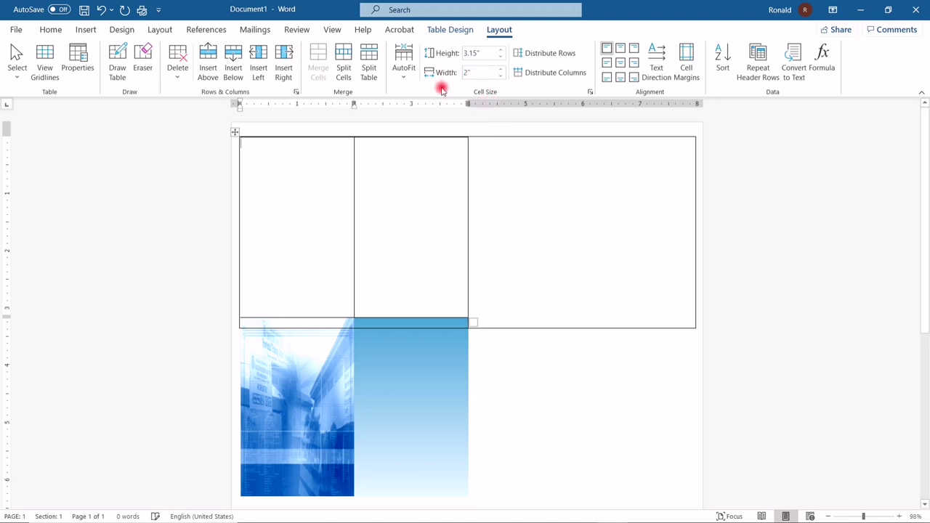
{"action": "left_click", "coordinate": [399, 360]}
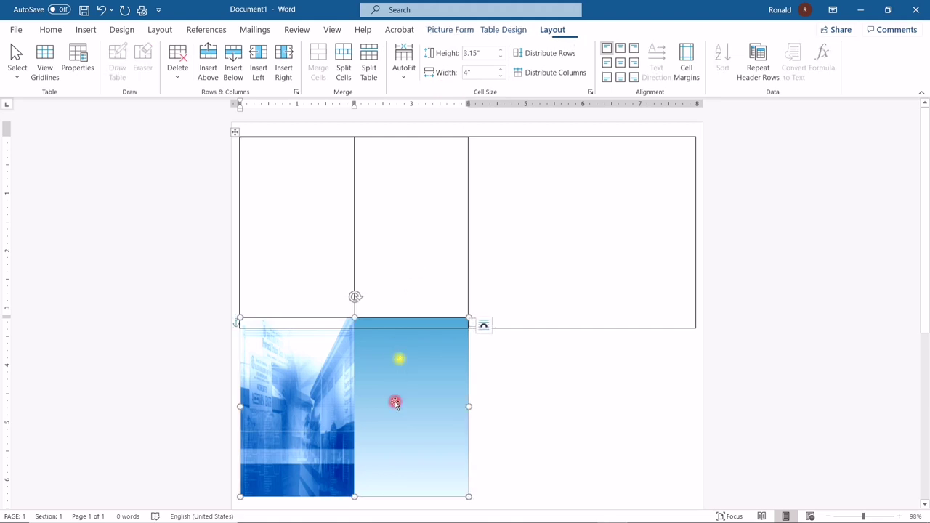
{"action": "left_click_drag", "start_coordinate": [394, 429], "coordinate": [393, 248]}
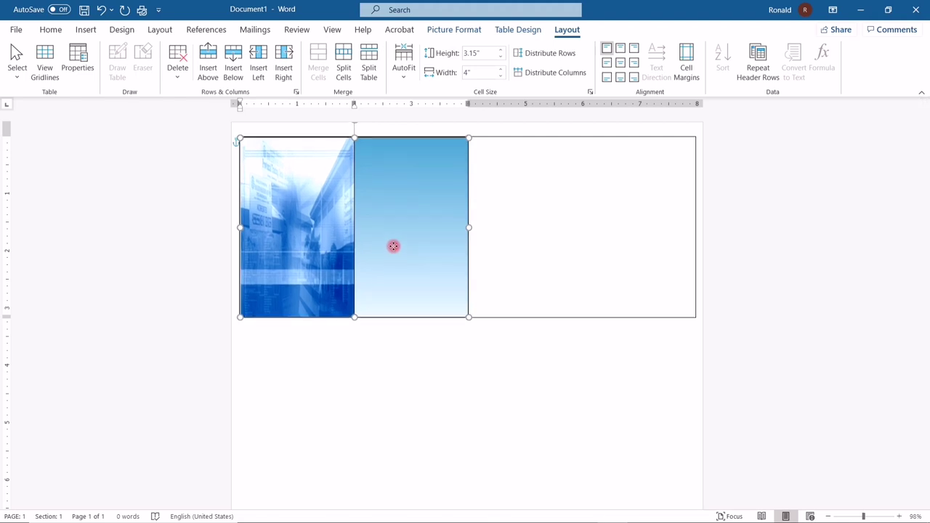
Type the labels Front and Back into the first and second card cells
{"action": "left_click", "coordinate": [492, 270]}
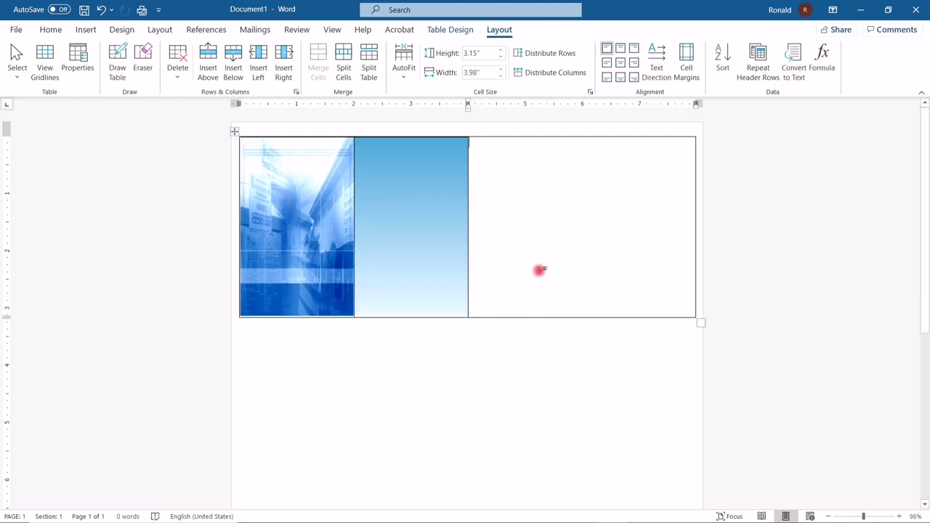
{"action": "left_click", "coordinate": [368, 251]}
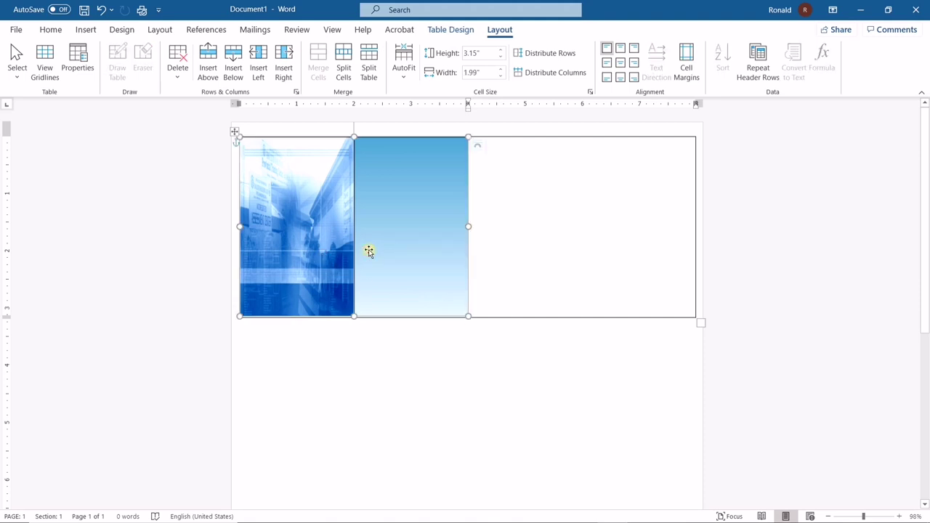
{"action": "left_click", "coordinate": [508, 190]}
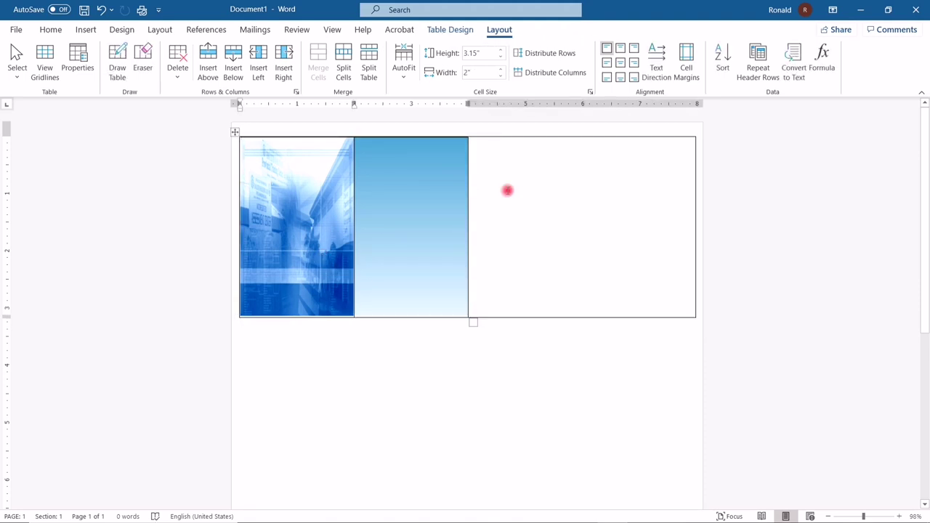
{"action": "type", "text": "gh"}
{"action": "key", "text": "BackSpace"}
{"action": "key", "text": "BackSpace"}
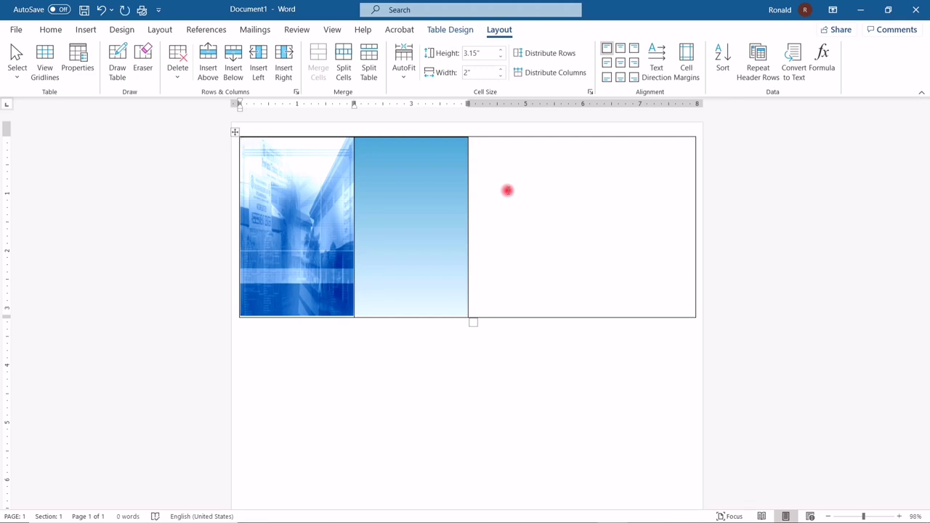
{"action": "type", "text": "Front"}
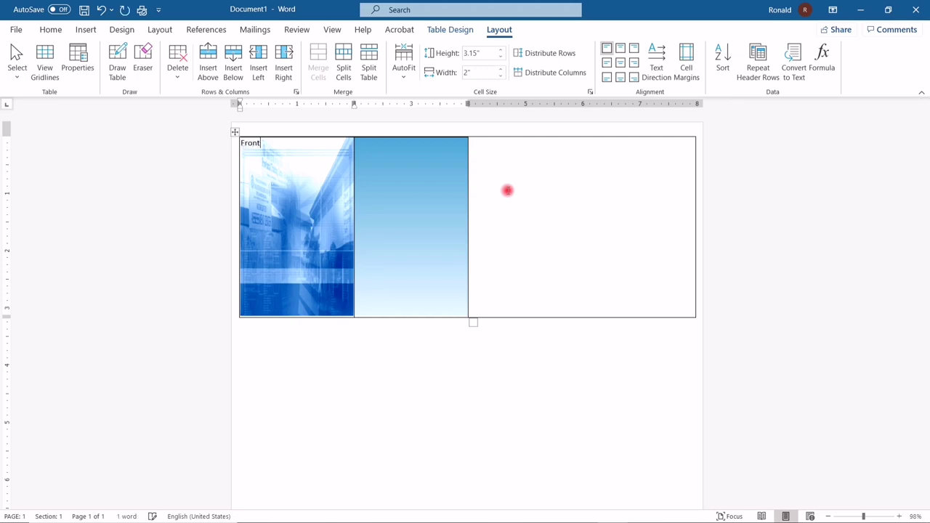
{"action": "key", "text": "shift+Right"}
{"action": "key", "text": "shift+Right"}
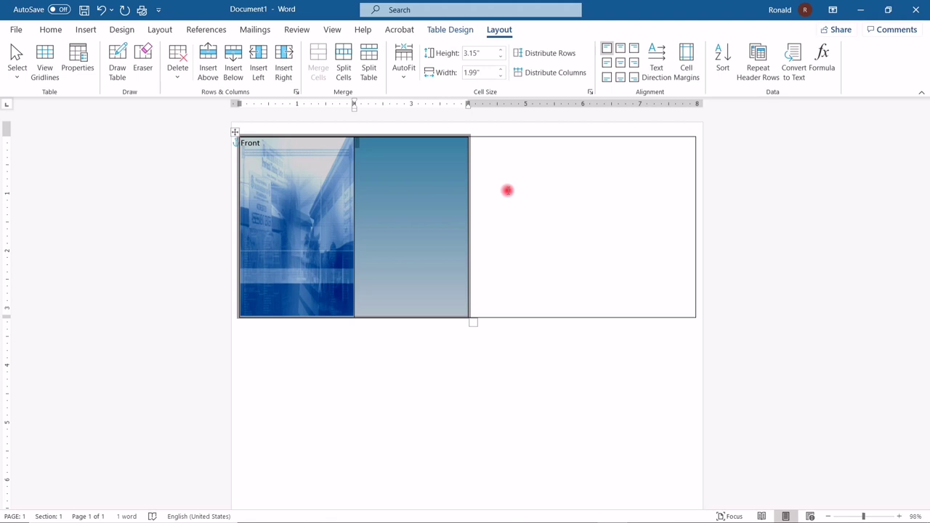
{"action": "key", "text": "Left"}
{"action": "type", "text": "Ba"}
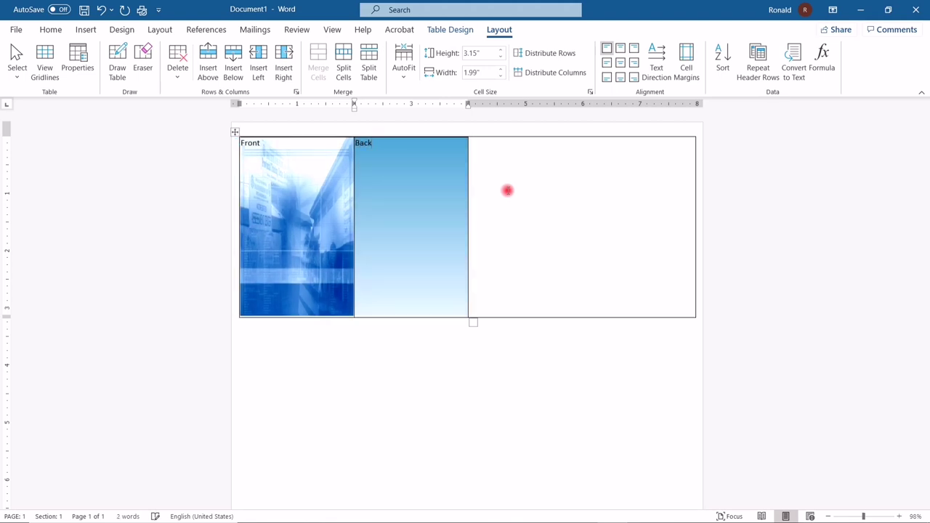
Align both labels top-centre in their cells and return the insertion point after Front
{"action": "key", "text": "shift+Left"}
{"action": "key", "text": "shift+Left"}
{"action": "key", "text": "shift+Left"}
{"action": "left_click", "coordinate": [620, 49]}
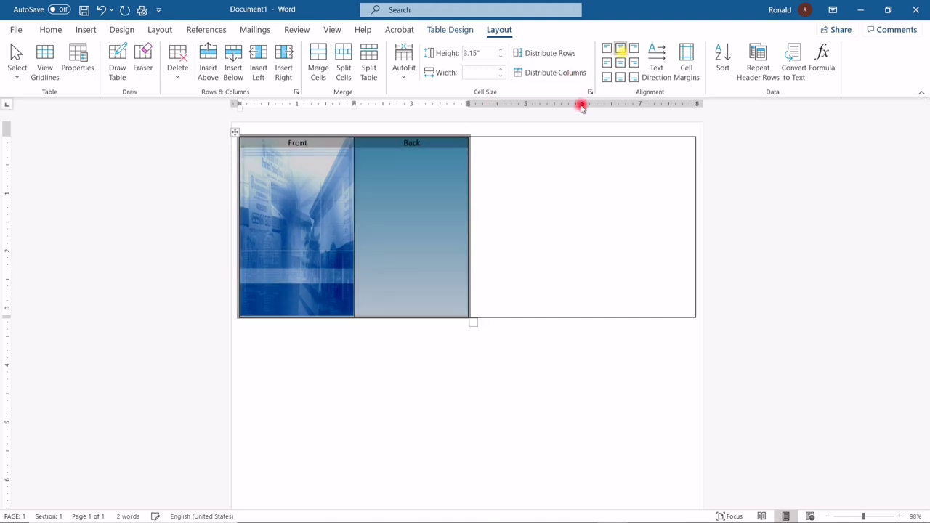
{"action": "left_click", "coordinate": [376, 192]}
{"action": "left_click", "coordinate": [313, 145]}
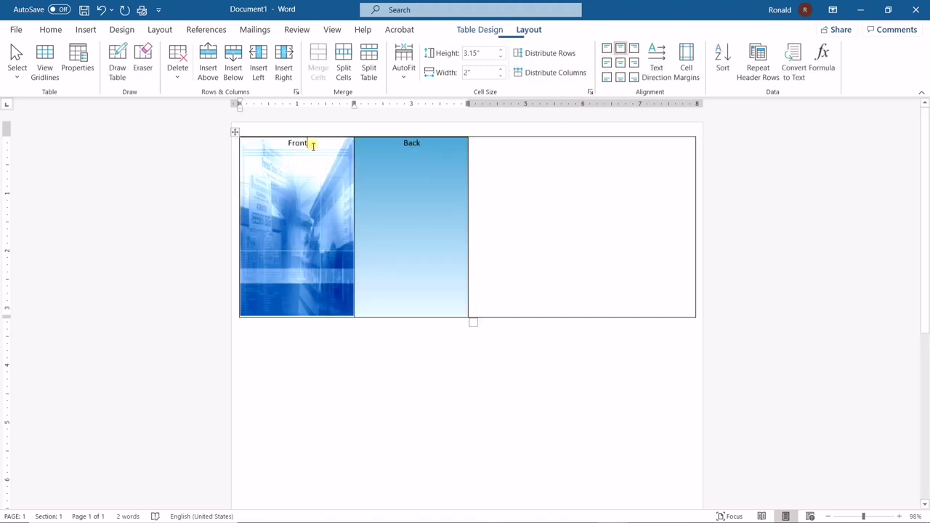
{"action": "left_click", "coordinate": [390, 156]}
{"action": "left_click", "coordinate": [375, 162]}
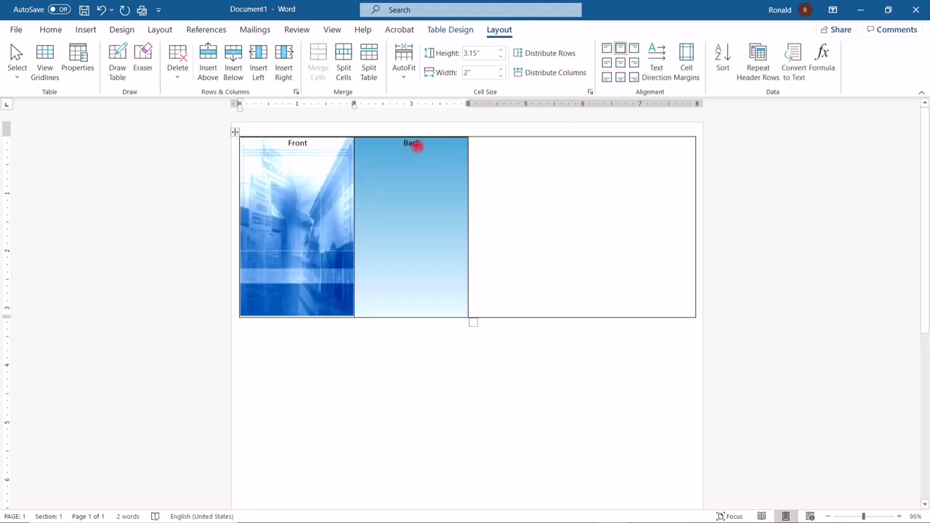
{"action": "left_click", "coordinate": [419, 146]}
{"action": "left_click", "coordinate": [402, 180]}
{"action": "left_click", "coordinate": [311, 145]}
Replace Front with 'Provincial Training Center - Sindangan' and 'Goleo, Sindangan, Zamboanga del Norte' address
{"action": "key", "text": "BackSpace"}
{"action": "key", "text": "BackSpace"}
{"action": "key", "text": "BackSpace"}
{"action": "type", "text": "Provi"}
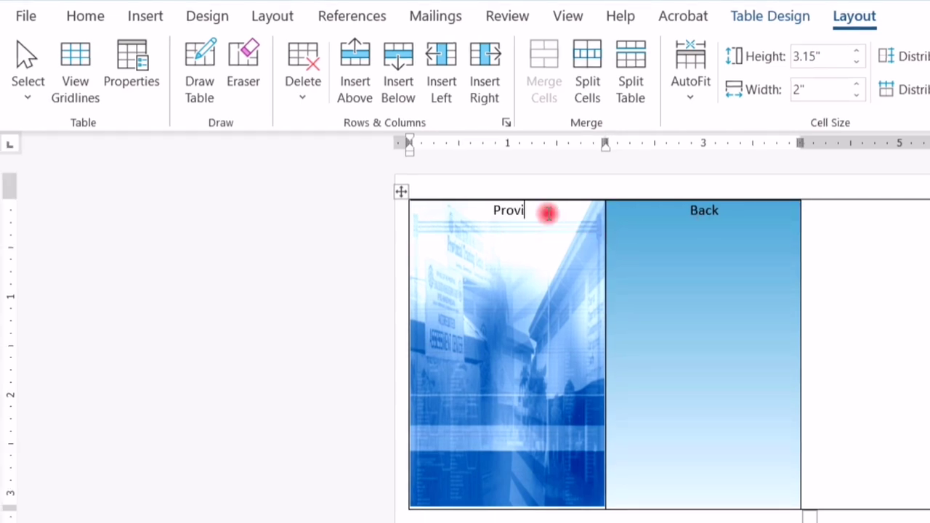
{"action": "type", "text": "ncial Training Center - Sindang"}
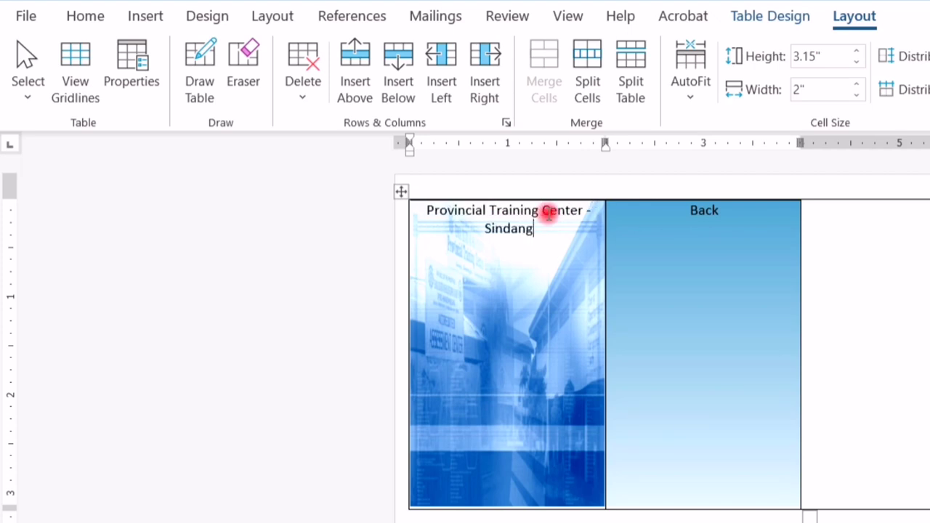
{"action": "type", "text": "an Goleo"}
{"action": "type", "text": ", Sinda"}
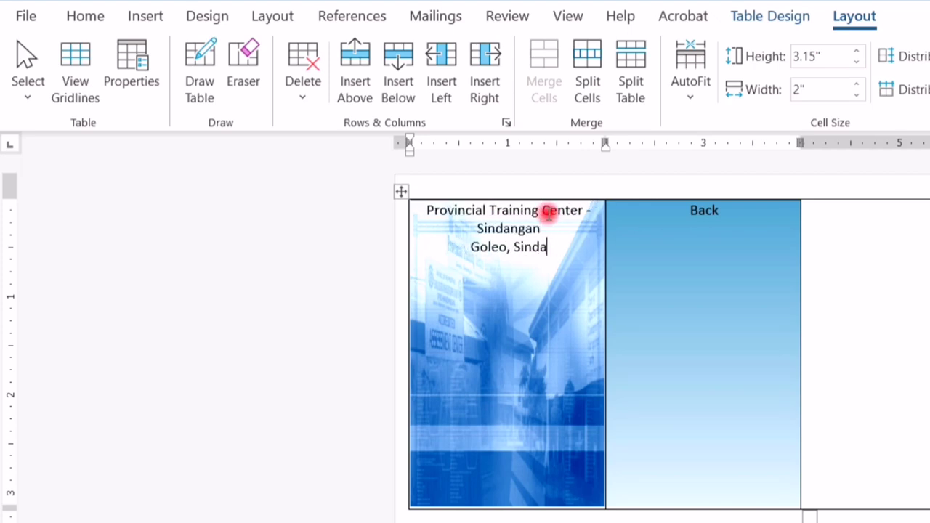
{"action": "type", "text": "ngan, Zamboanga del Norte"}
{"action": "key", "text": "Return"}
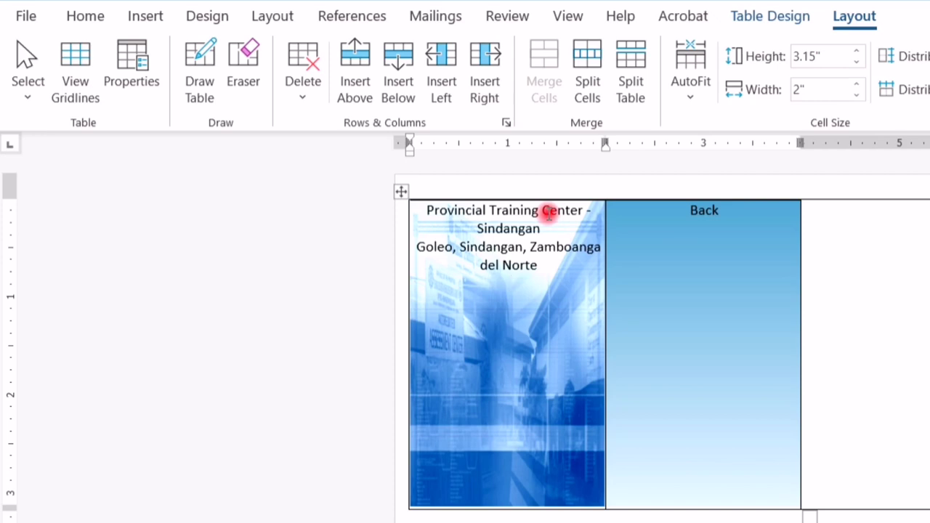
{"action": "left_click", "coordinate": [207, 102]}
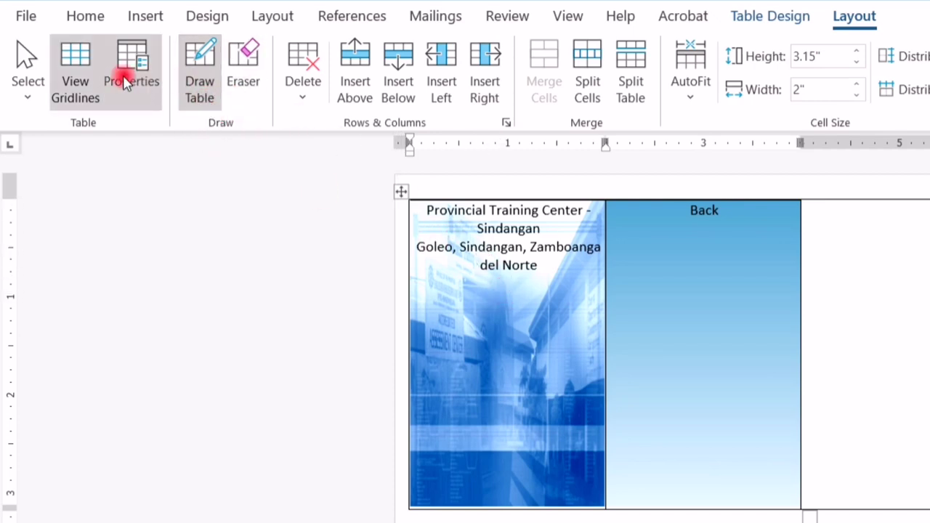
Insert a one-cell table below the address and size it 1" high by 1" wide
{"action": "left_click", "coordinate": [144, 16]}
{"action": "left_click", "coordinate": [146, 83]}
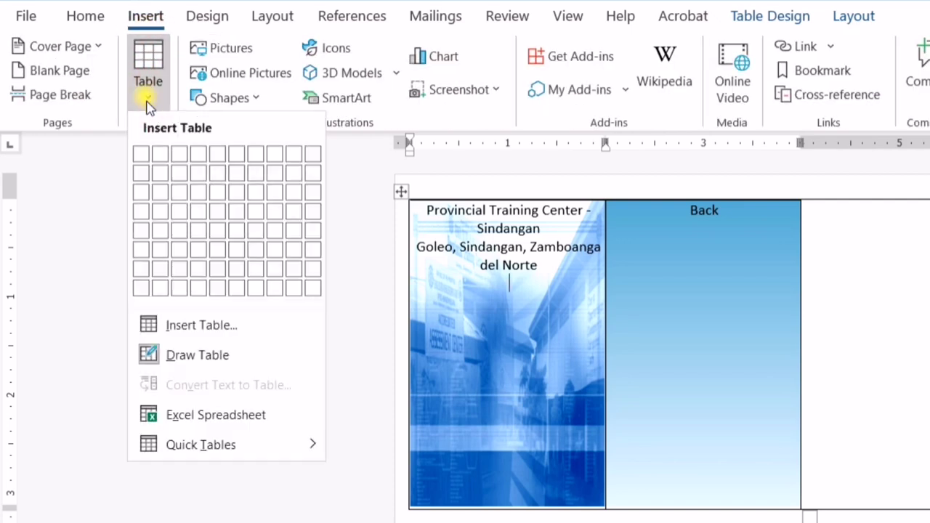
{"action": "left_click", "coordinate": [143, 155]}
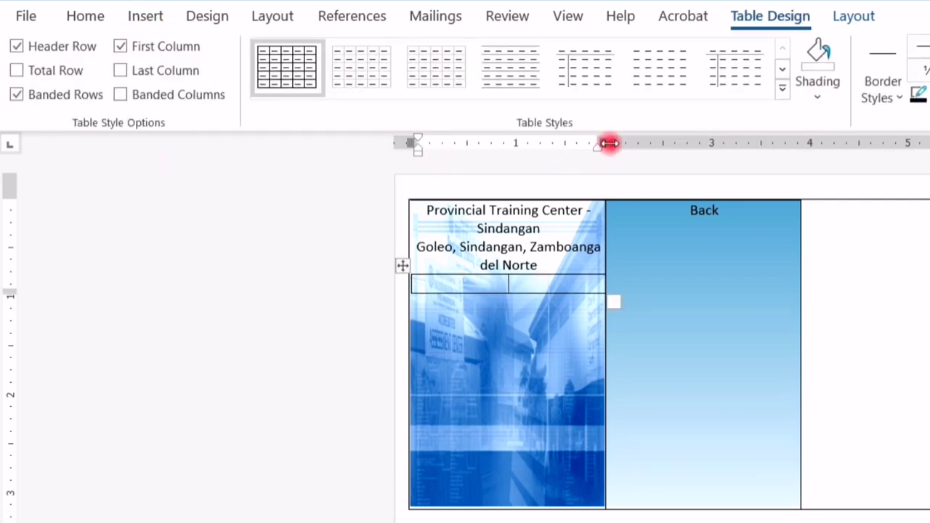
{"action": "left_click", "coordinate": [857, 22]}
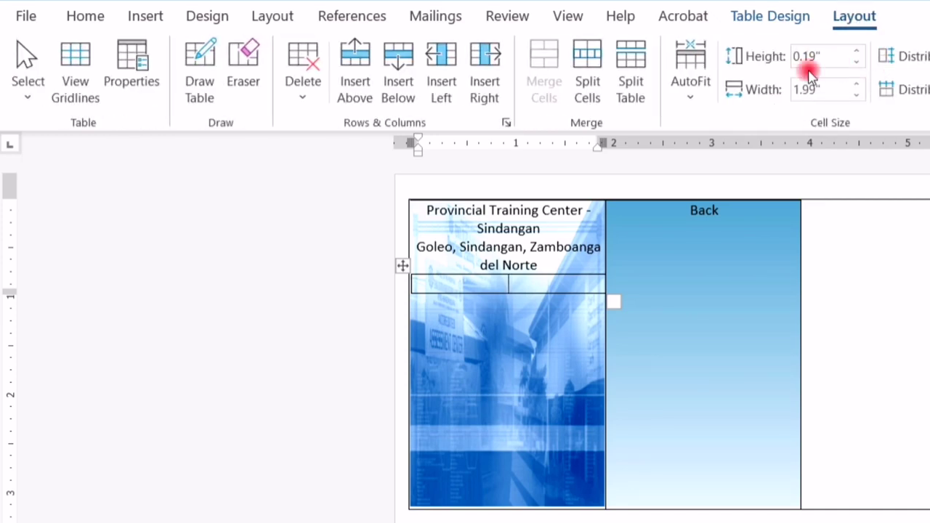
{"action": "left_click", "coordinate": [836, 58]}
{"action": "left_click", "coordinate": [817, 56]}
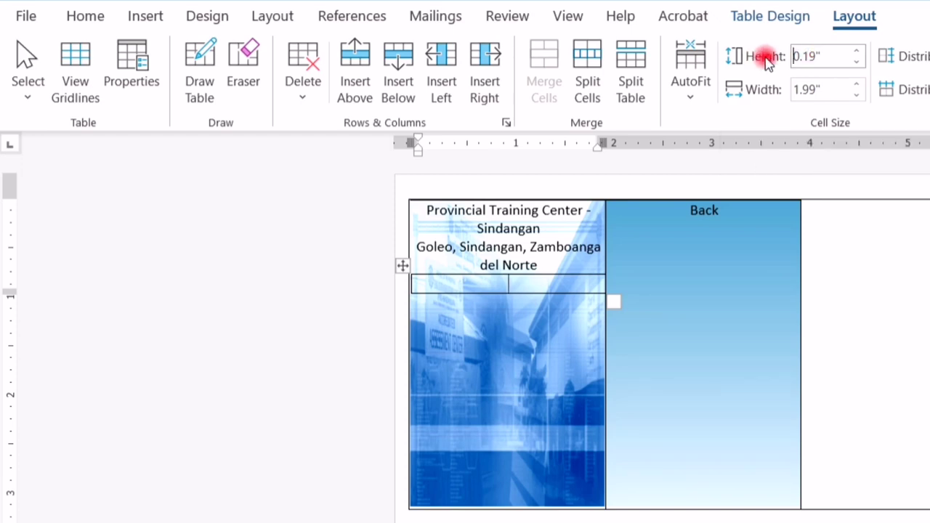
{"action": "left_click", "coordinate": [813, 56]}
{"action": "left_click", "coordinate": [781, 57]}
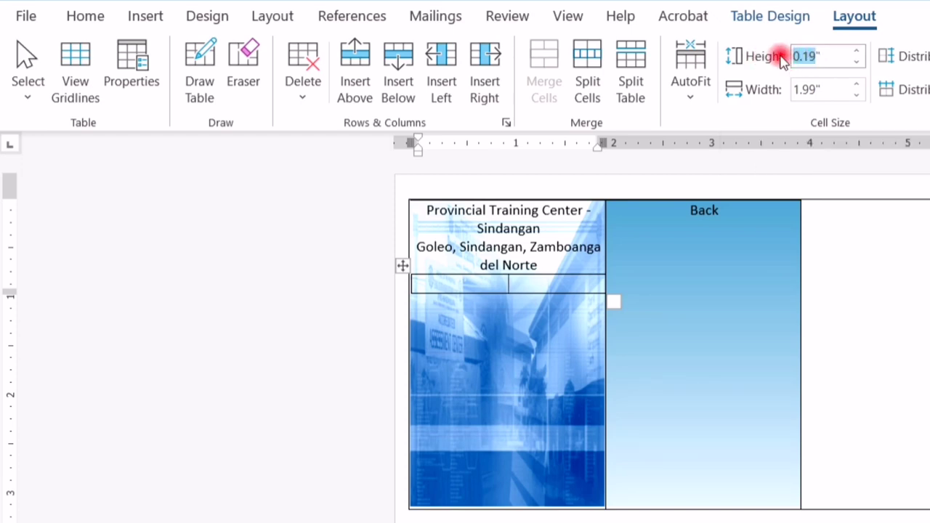
{"action": "type", "text": "1"}
{"action": "left_click", "coordinate": [815, 90]}
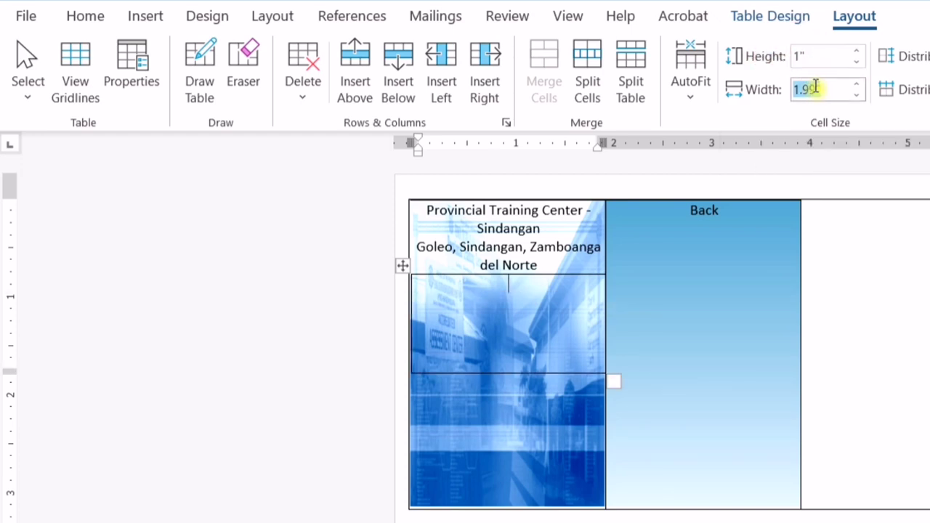
{"action": "left_click", "coordinate": [758, 90]}
{"action": "type", "text": "1"}
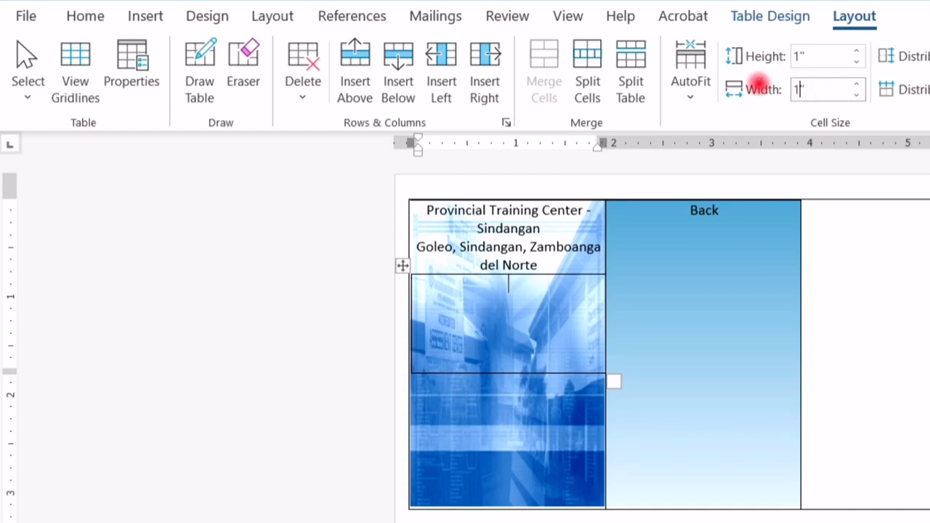
{"action": "key", "text": "Return"}
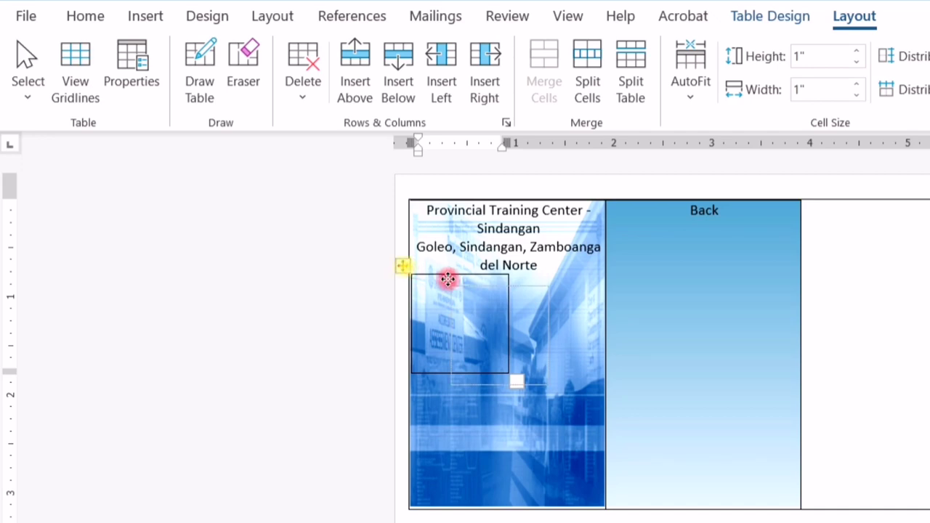
Centre the 1" box on the card and shrink the address line's font size
{"action": "left_click_drag", "start_coordinate": [406, 267], "coordinate": [455, 267]}
{"action": "left_click", "coordinate": [305, 56]}
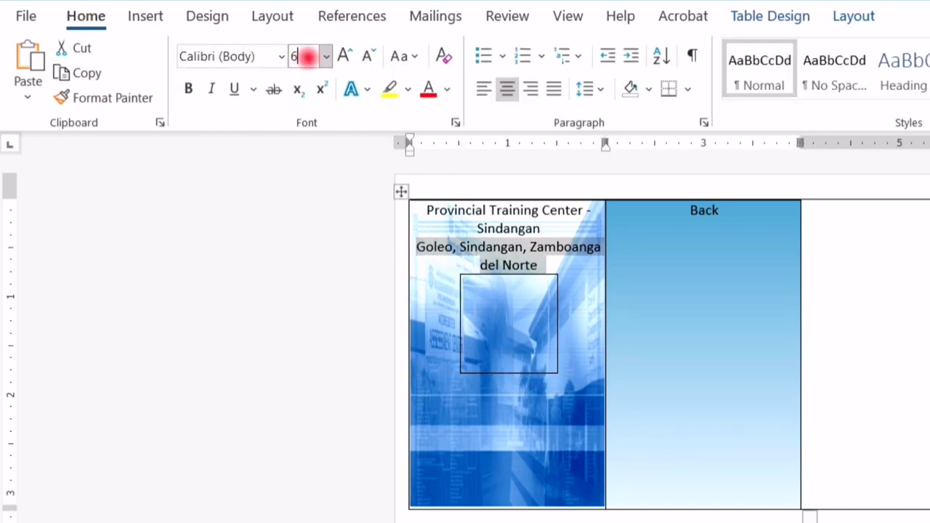
{"action": "type", "text": "6"}
{"action": "key", "text": "Return"}
{"action": "key", "text": "ctrl+bracketright"}
Make the title bold Friz Quadrata Std, set the blank line above to size 2, and add a box row
{"action": "triple_click", "coordinate": [422, 209]}
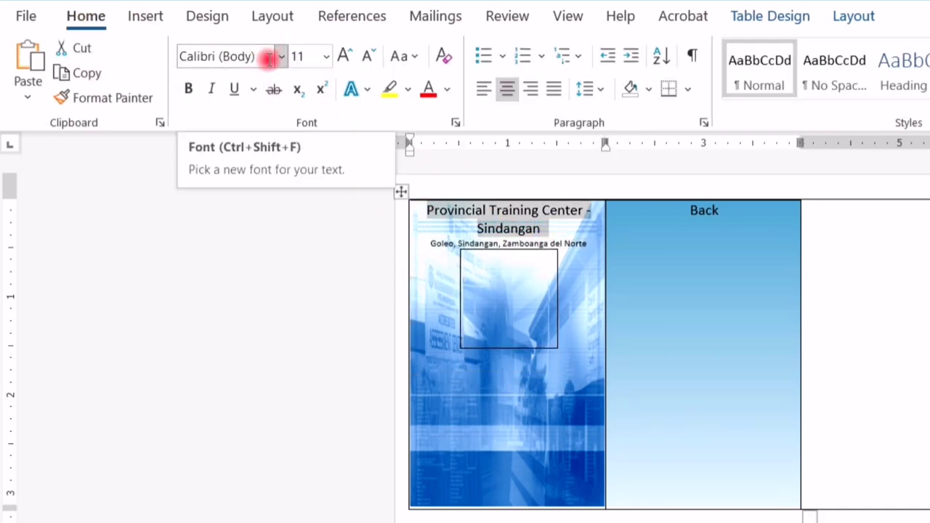
{"action": "left_click", "coordinate": [281, 56]}
{"action": "left_click", "coordinate": [266, 231]}
{"action": "left_click", "coordinate": [188, 89]}
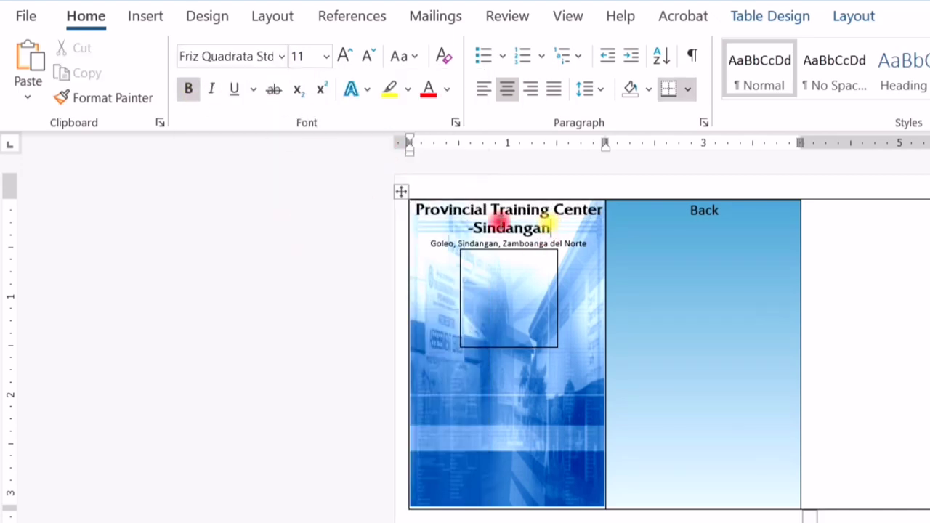
{"action": "left_click", "coordinate": [489, 266]}
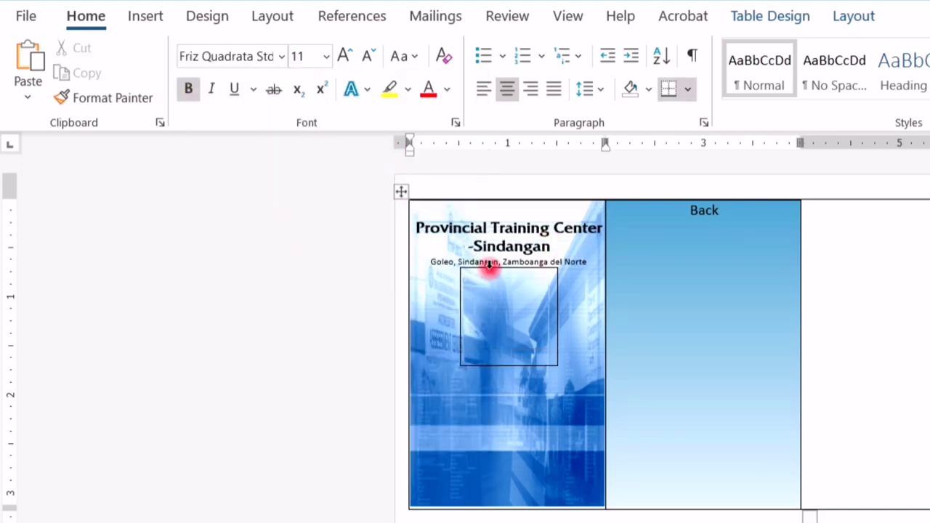
{"action": "left_click", "coordinate": [317, 58]}
{"action": "type", "text": "2"}
{"action": "key", "text": "Return"}
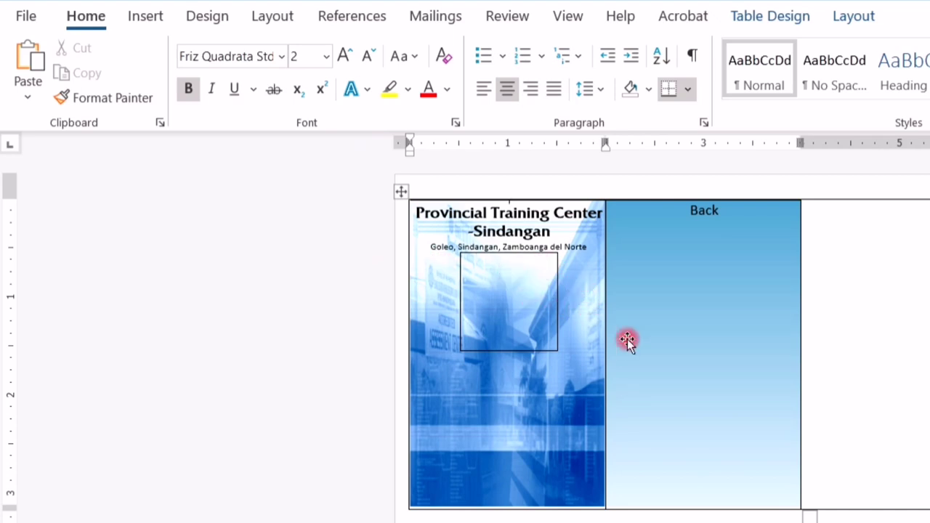
{"action": "left_click", "coordinate": [494, 344]}
{"action": "key", "text": "Tab"}
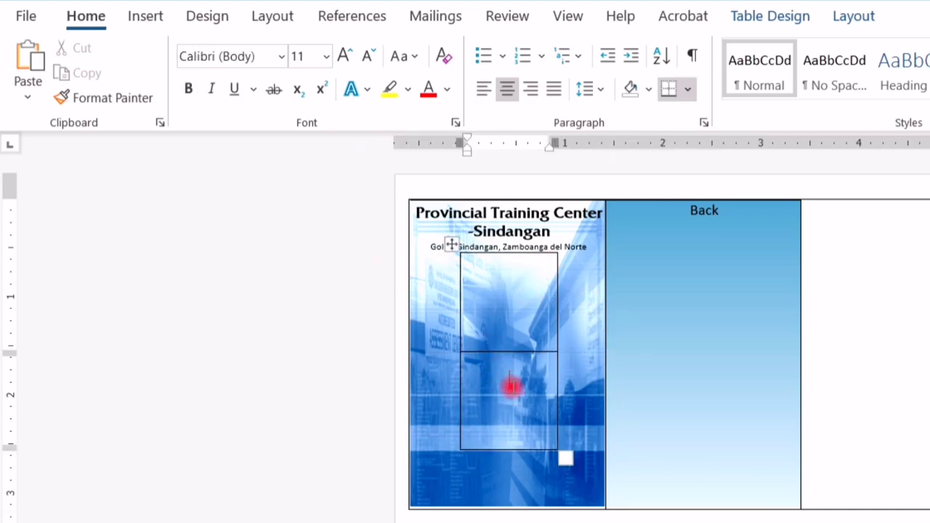
Undo the box's extra row and type the Trainee Number, Name and Qualifications labels
{"action": "right_click", "coordinate": [522, 382]}
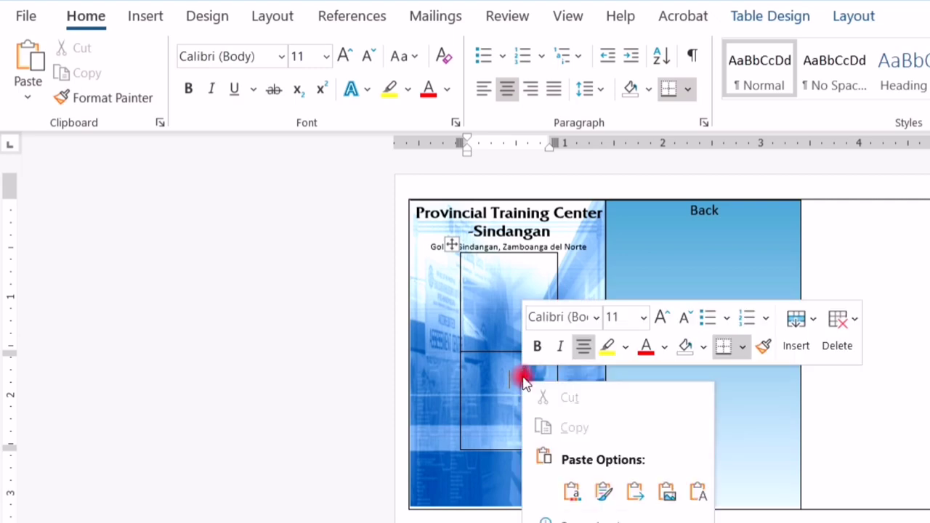
{"action": "key", "text": "Escape"}
{"action": "key", "text": "ctrl+z"}
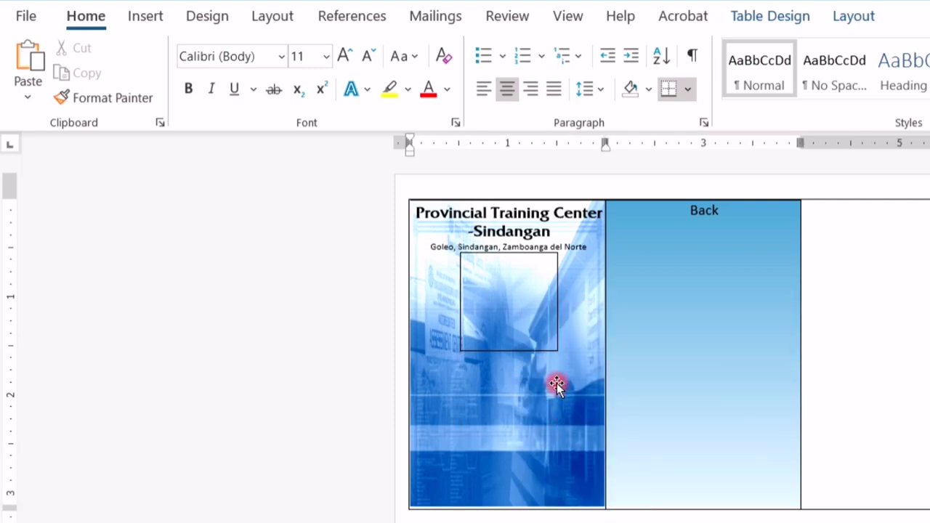
{"action": "type", "text": "Trainee Num"}
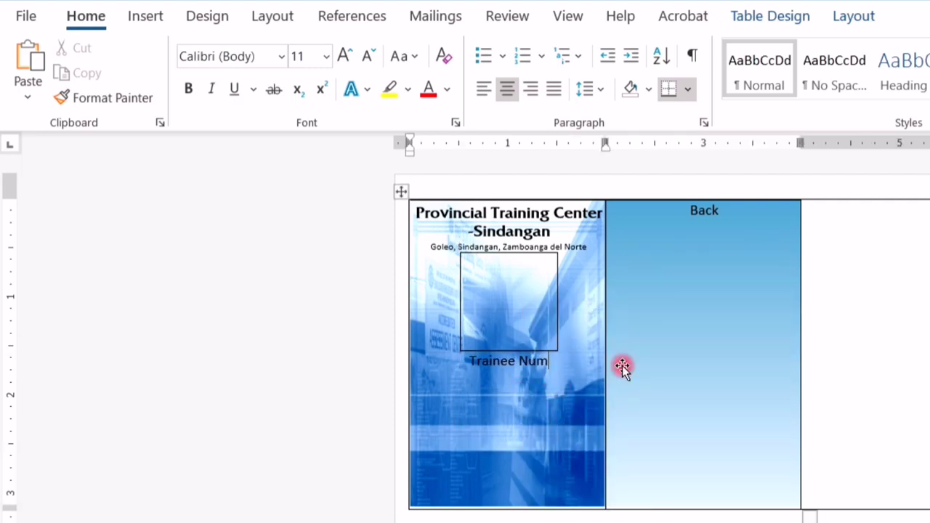
{"action": "type", "text": "ber"}
{"action": "key", "text": "Return"}
{"action": "key", "text": "Return"}
{"action": "type", "text": "Train"}
{"action": "key", "text": "BackSpace"}
{"action": "key", "text": "BackSpace"}
{"action": "key", "text": "BackSpace"}
{"action": "type", "text": "N"}
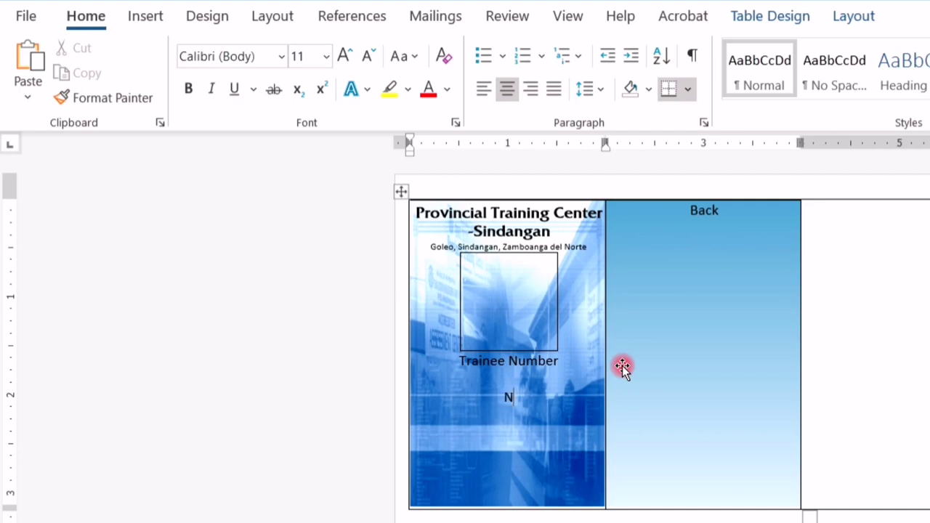
{"action": "type", "text": "ame"}
{"action": "key", "text": "Return"}
{"action": "key", "text": "Return"}
{"action": "type", "text": "Qualifications"}
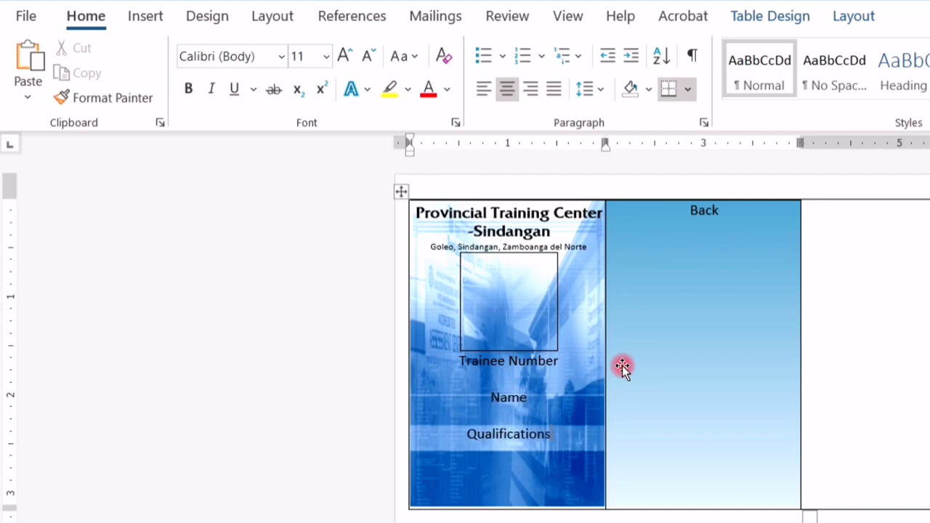
{"action": "key", "text": "alt+Tab"}
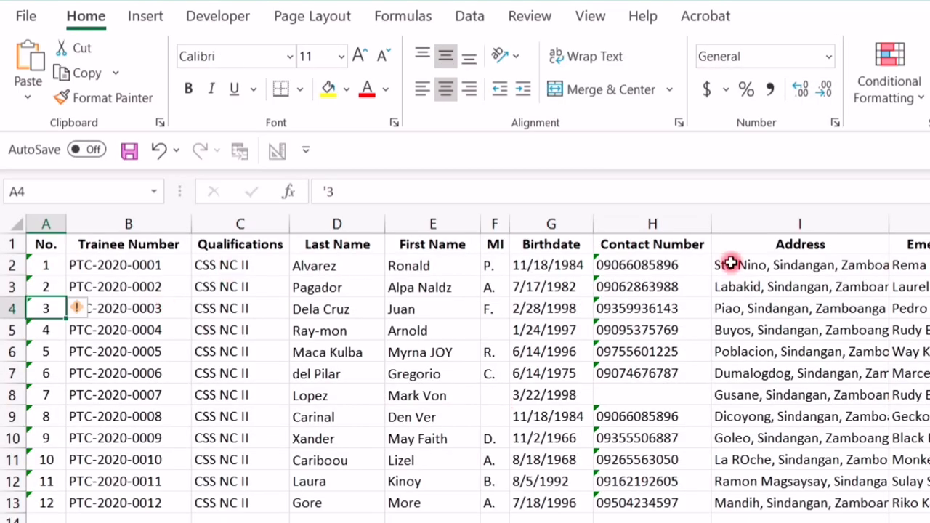
{"action": "key", "text": "alt+Tab"}
Bold the labels, setting Name and Trainee Number in Friz Quadrata Std and Qualifications in Bookman Old Style
{"action": "left_click_drag", "start_coordinate": [530, 396], "coordinate": [463, 385]}
{"action": "left_click", "coordinate": [188, 89]}
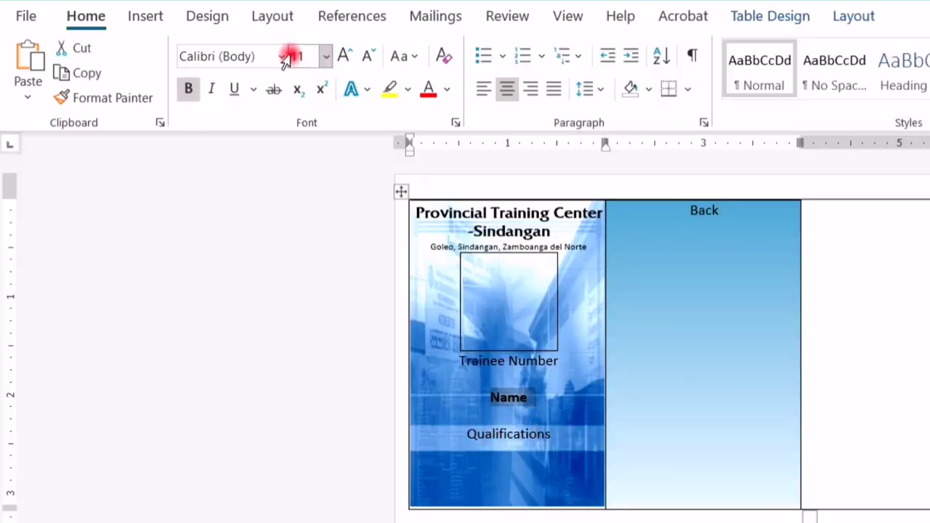
{"action": "left_click", "coordinate": [281, 56]}
{"action": "left_click", "coordinate": [276, 208]}
{"action": "left_click", "coordinate": [500, 433]}
{"action": "left_click_drag", "start_coordinate": [558, 434], "coordinate": [467, 434]}
{"action": "left_click", "coordinate": [281, 56]}
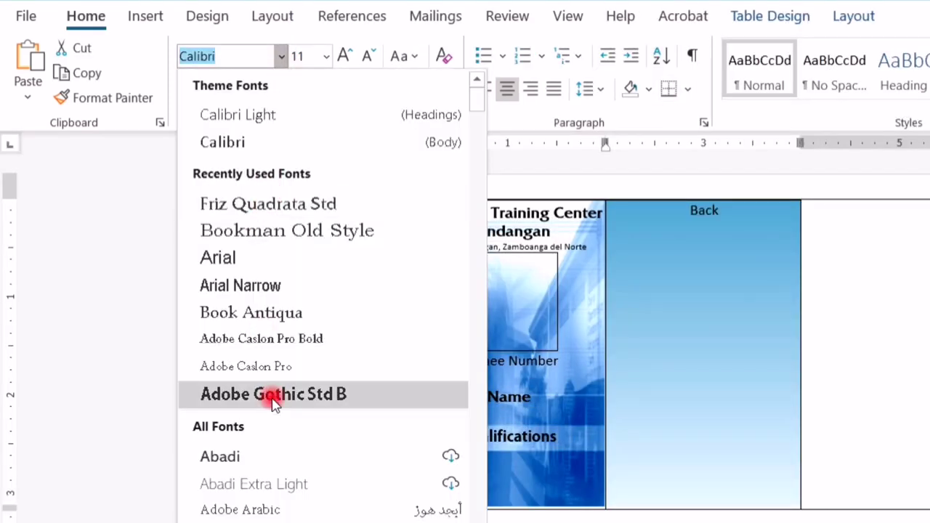
{"action": "left_click", "coordinate": [247, 227]}
{"action": "left_click", "coordinate": [188, 88]}
{"action": "left_click", "coordinate": [528, 401]}
{"action": "left_click_drag", "start_coordinate": [550, 363], "coordinate": [459, 361]}
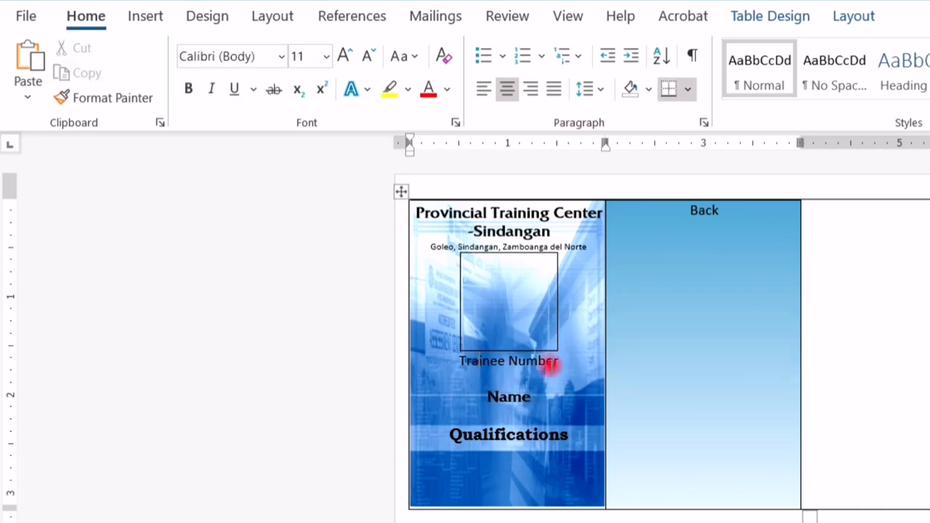
{"action": "left_click", "coordinate": [280, 56]}
{"action": "left_click", "coordinate": [267, 230]}
{"action": "left_click", "coordinate": [188, 88]}
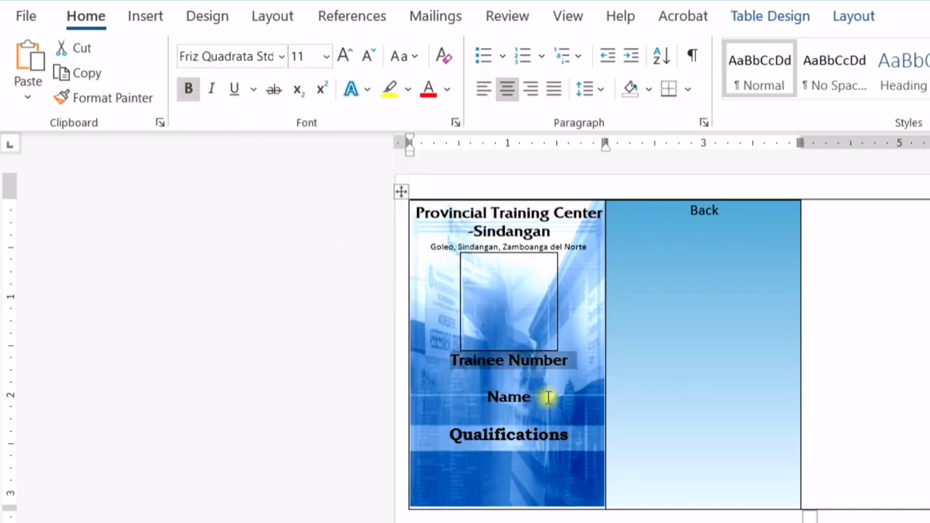
{"action": "left_click", "coordinate": [516, 360]}
Set a size-2 spacer by the Name line and delete the Back heading
{"action": "left_click", "coordinate": [498, 430]}
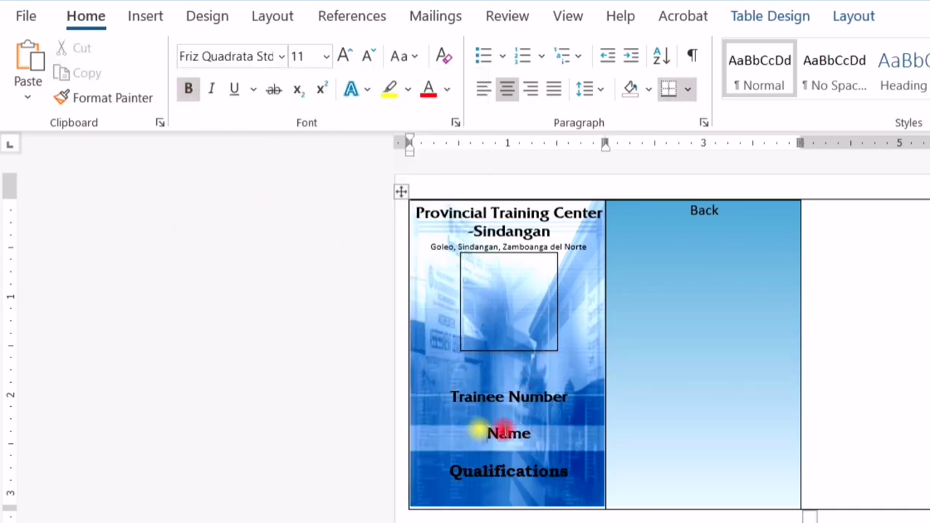
{"action": "left_click", "coordinate": [301, 56]}
{"action": "type", "text": "2"}
{"action": "left_click", "coordinate": [685, 266]}
{"action": "double_click", "coordinate": [705, 210]}
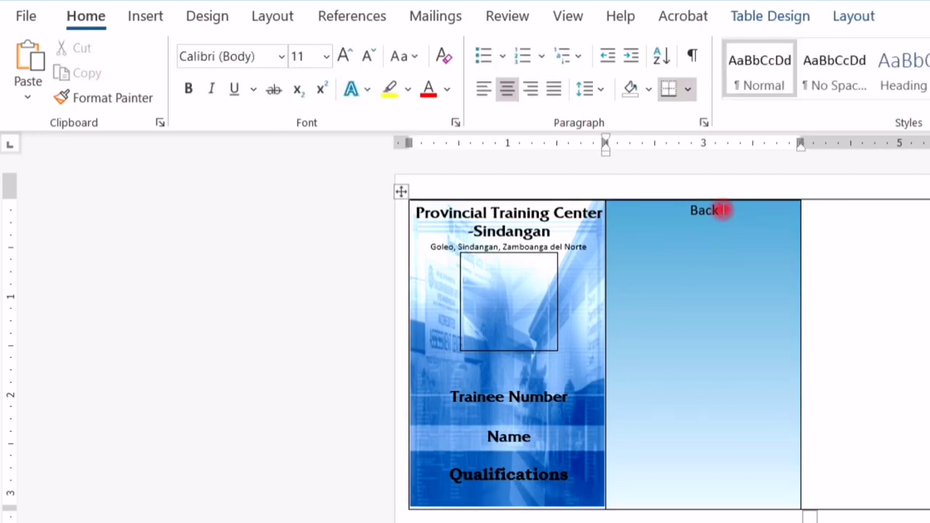
{"action": "key", "text": "BackSpace"}
{"action": "left_click", "coordinate": [484, 89]}
Add Address: and Contact #: labels and make the emergency notice size 8, centred
{"action": "type", "text": "Address"}
{"action": "type", "text": "Incase of emergency, please notify"}
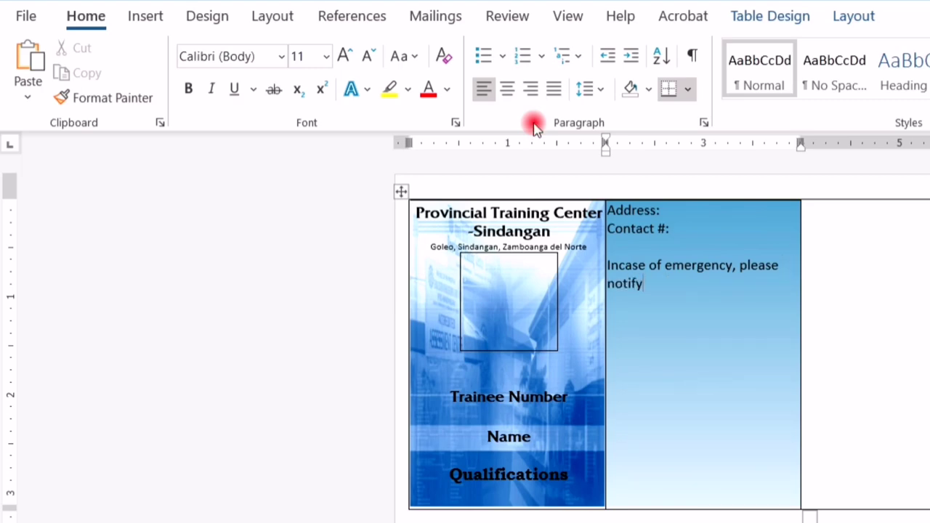
{"action": "type", "text": ":"}
{"action": "left_click", "coordinate": [618, 266]}
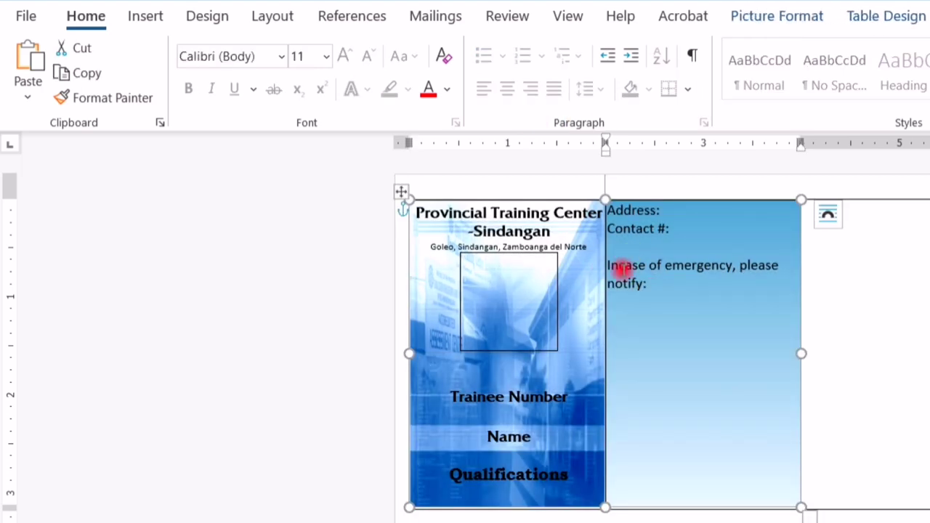
{"action": "left_click", "coordinate": [618, 269]}
{"action": "triple_click", "coordinate": [706, 272]}
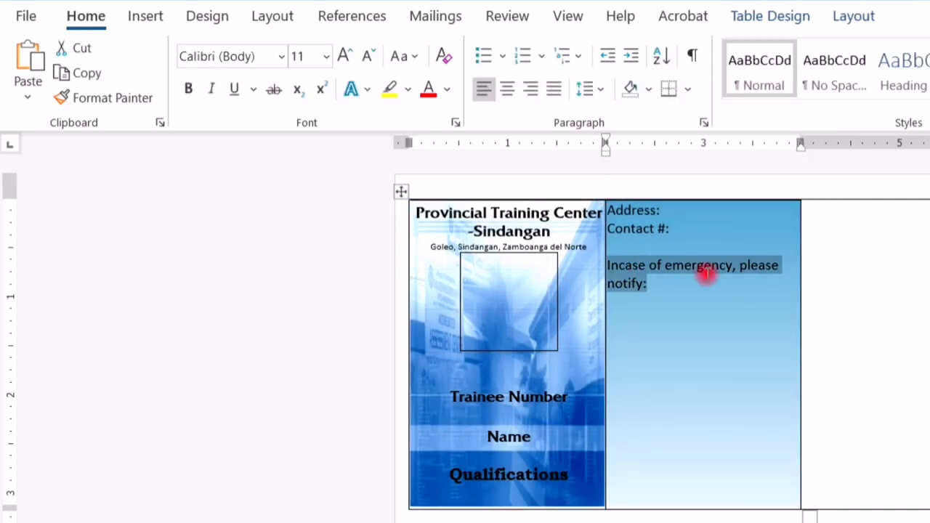
{"action": "left_click", "coordinate": [301, 56]}
{"action": "type", "text": "8"}
{"action": "key", "text": "Return"}
{"action": "left_click", "coordinate": [507, 89]}
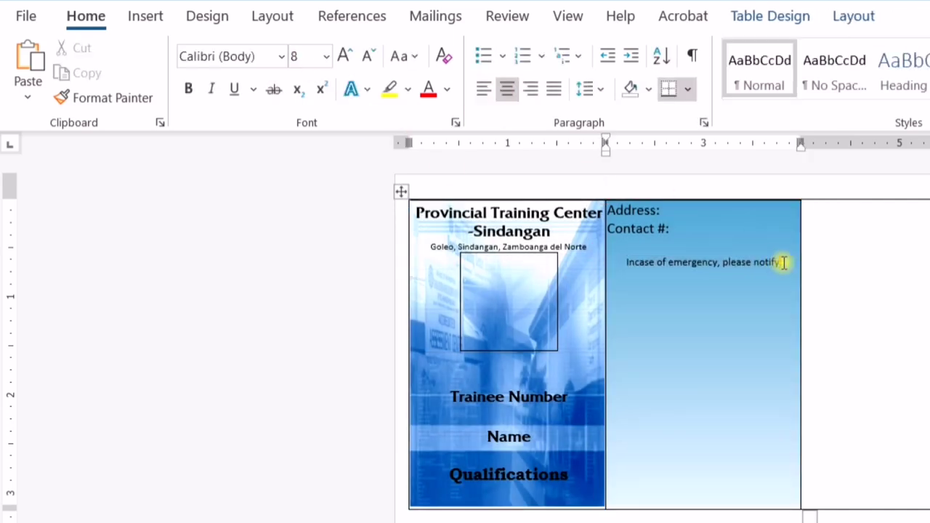
Add Relatives Name and Contact Number in 11 pt Arial Narrow, with only Relatives Name bold
{"action": "left_click", "coordinate": [787, 265]}
{"action": "type", "text": "Relatives Name"}
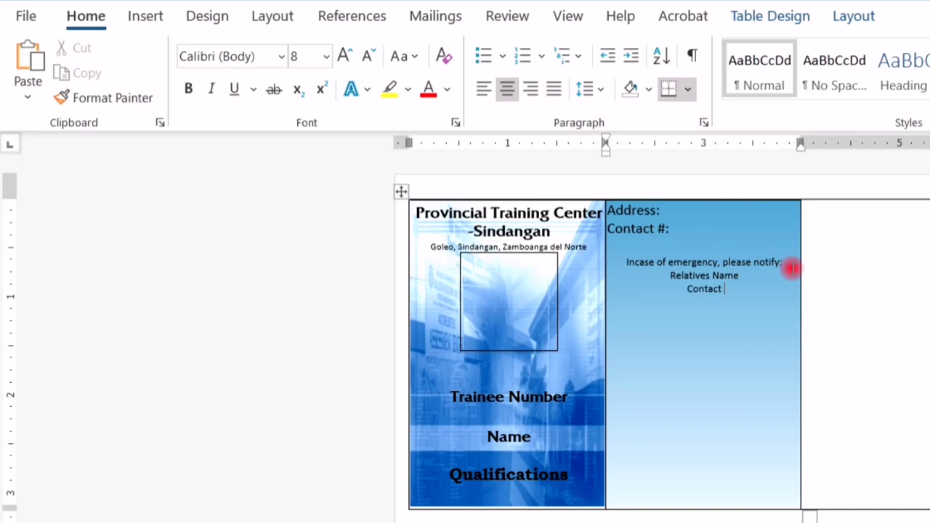
{"action": "type", "text": "Number"}
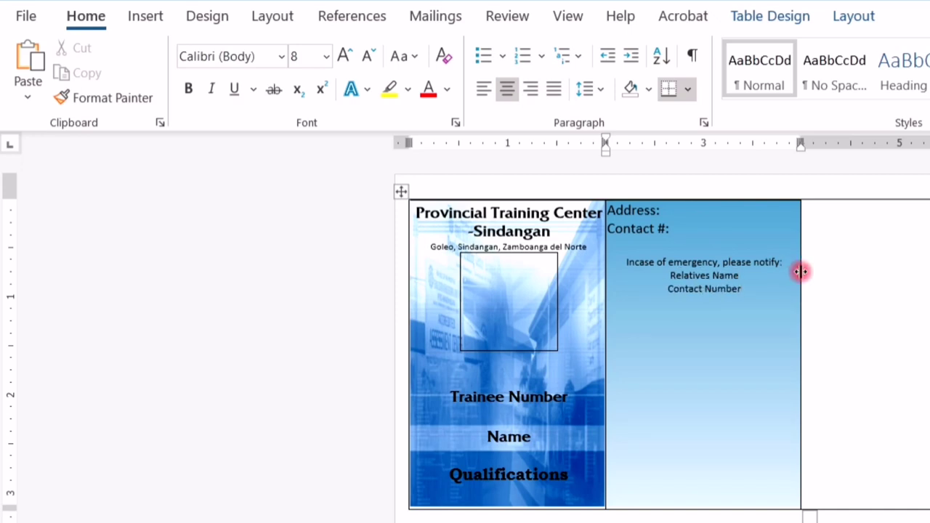
{"action": "left_click_drag", "start_coordinate": [749, 289], "coordinate": [661, 272]}
{"action": "left_click", "coordinate": [301, 55]}
{"action": "type", "text": "11"}
{"action": "key", "text": "Return"}
{"action": "left_click", "coordinate": [280, 56]}
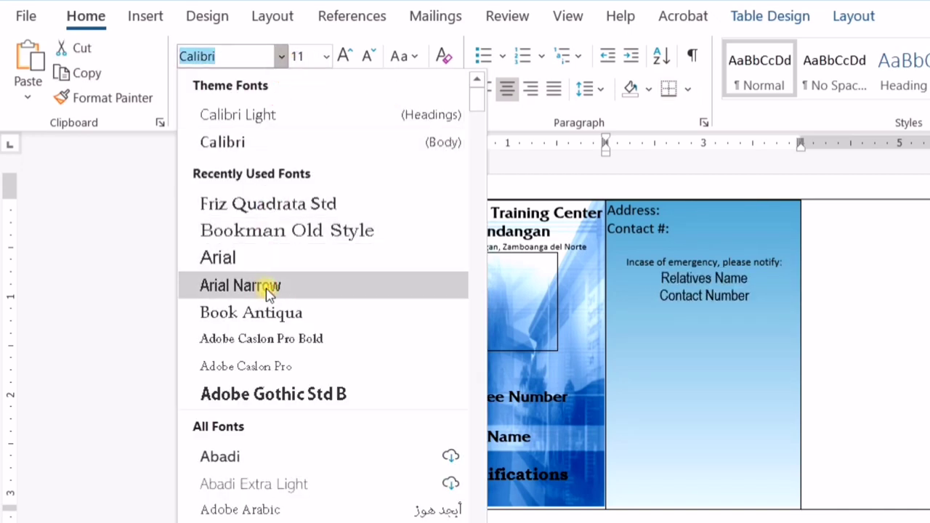
{"action": "left_click", "coordinate": [266, 291]}
{"action": "left_click", "coordinate": [188, 88]}
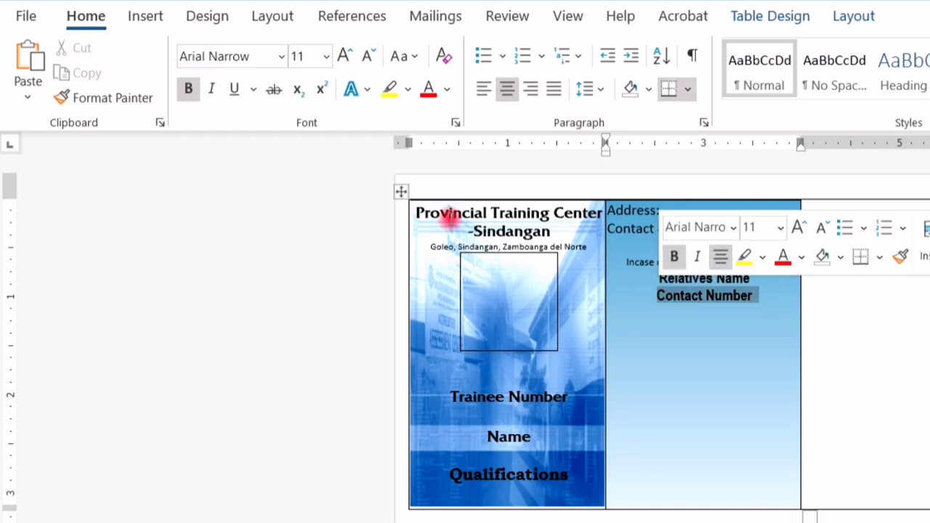
{"action": "left_click_drag", "start_coordinate": [658, 296], "coordinate": [753, 298]}
{"action": "key", "text": "ctrl+b"}
{"action": "key", "text": "Down"}
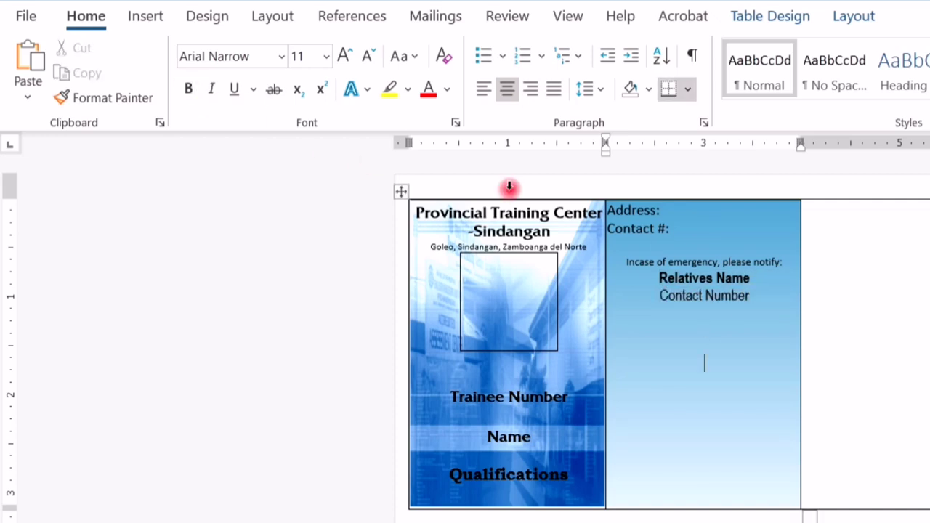
{"action": "left_click", "coordinate": [146, 16]}
Insert a centred 1" by 1" QR Code box on the back card and delete its extra row
{"action": "left_click", "coordinate": [152, 102]}
{"action": "left_click", "coordinate": [142, 154]}
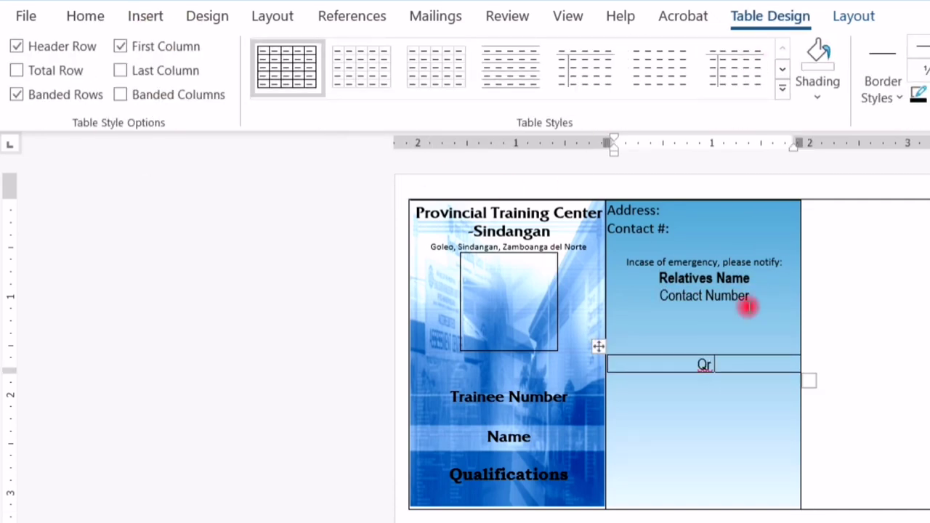
{"action": "type", "text": "de"}
{"action": "left_click", "coordinate": [854, 16]}
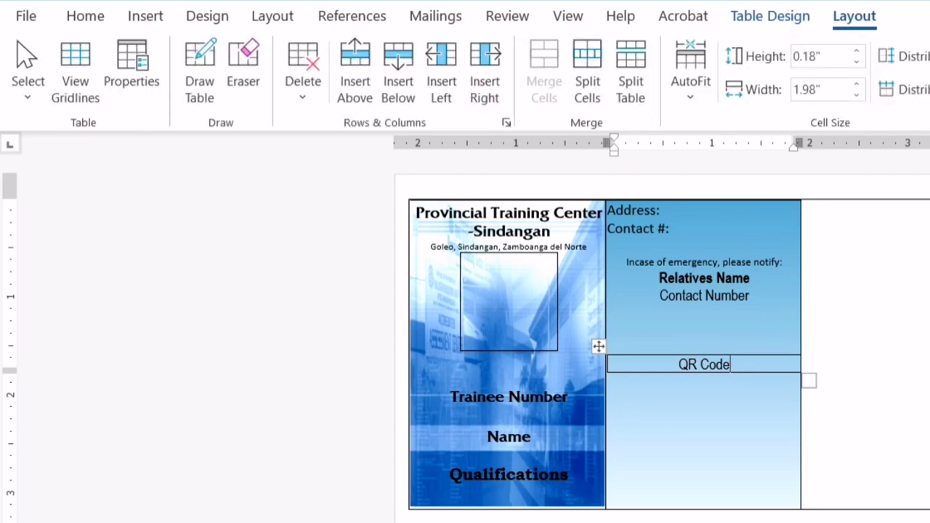
{"action": "left_click", "coordinate": [810, 56]}
{"action": "type", "text": "1"}
{"action": "left_click", "coordinate": [810, 92]}
{"action": "type", "text": "1"}
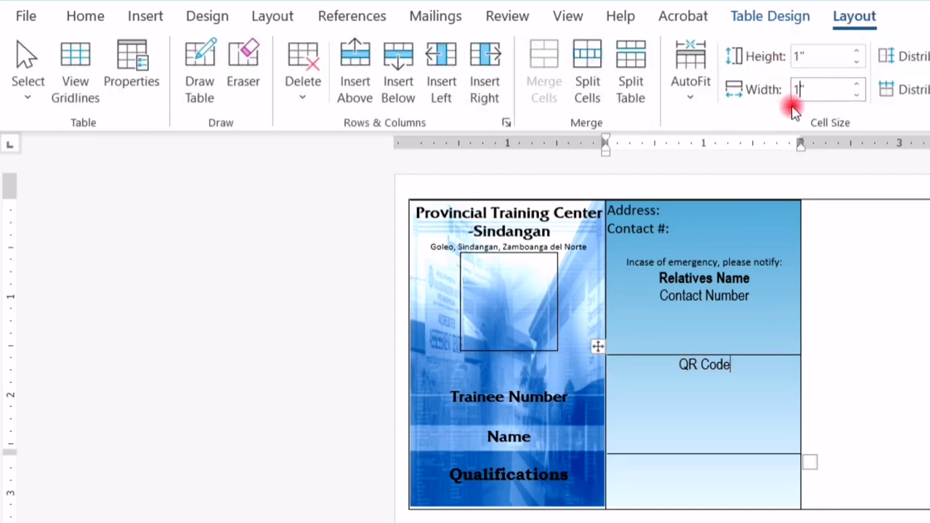
{"action": "left_click_drag", "start_coordinate": [597, 347], "coordinate": [646, 327]}
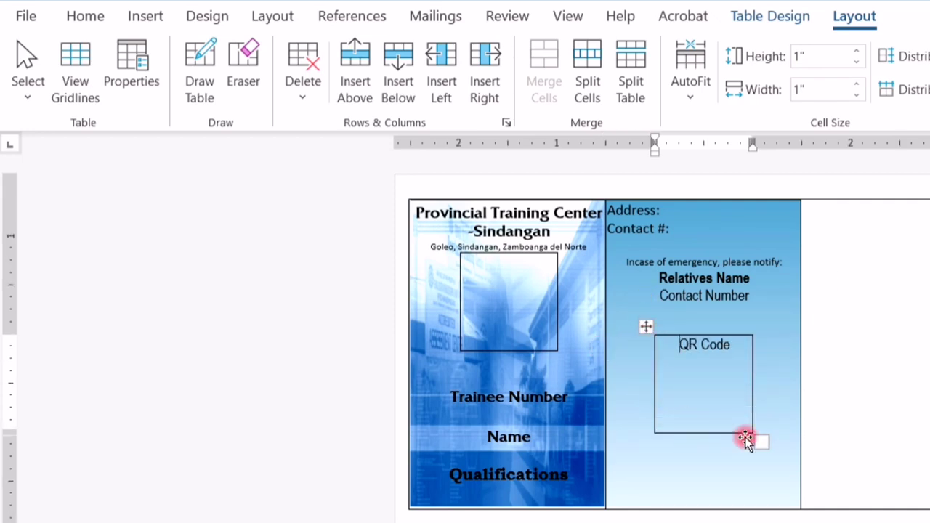
{"action": "right_click", "coordinate": [716, 447]}
{"action": "left_click", "coordinate": [691, 517]}
{"action": "right_click", "coordinate": [691, 518]}
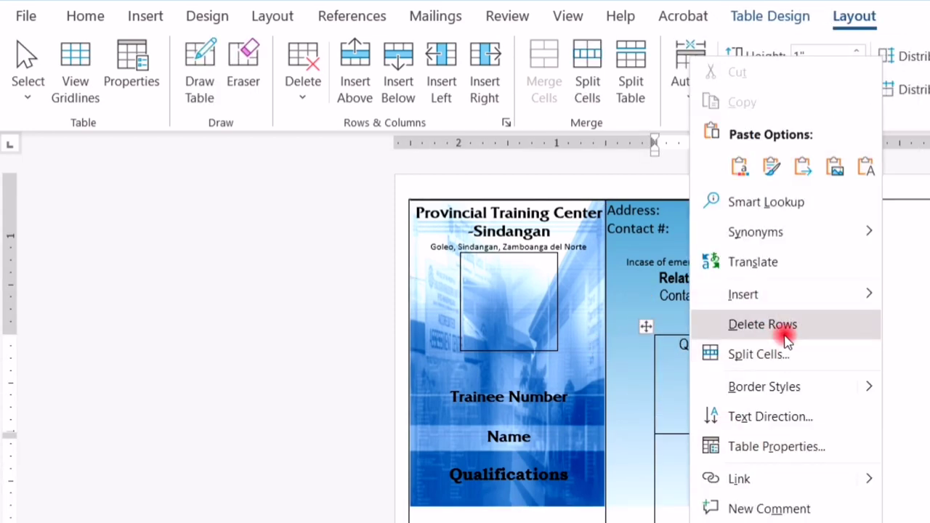
{"action": "left_click", "coordinate": [787, 340]}
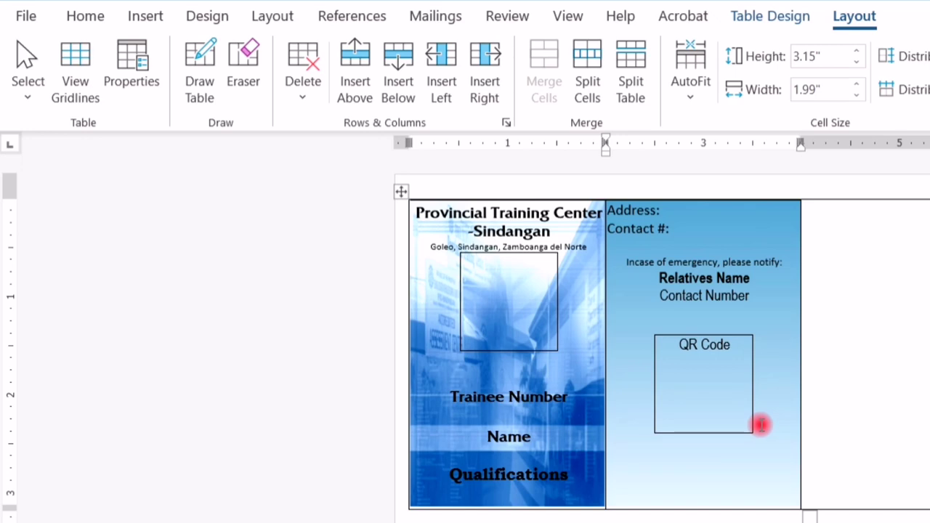
Type a bold NAME OF OFFICIAL line over Center Administrator, centre QR Code, and check the Excel data
{"action": "type", "text": "NAME OF OFFICIAL"}
{"action": "type", "text": "nistrator"}
{"action": "triple_click", "coordinate": [749, 467]}
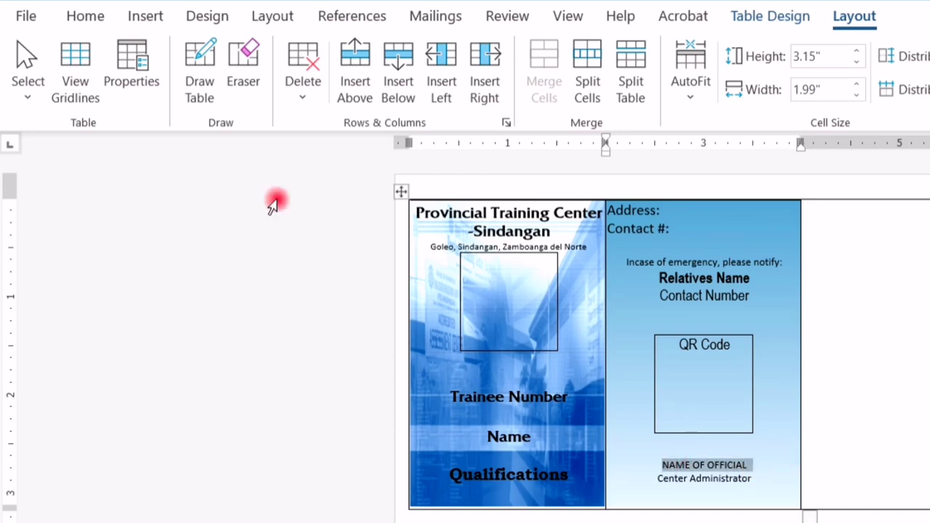
{"action": "left_click", "coordinate": [85, 16]}
{"action": "left_click", "coordinate": [188, 88]}
{"action": "left_click", "coordinate": [683, 374]}
{"action": "left_click", "coordinate": [854, 16]}
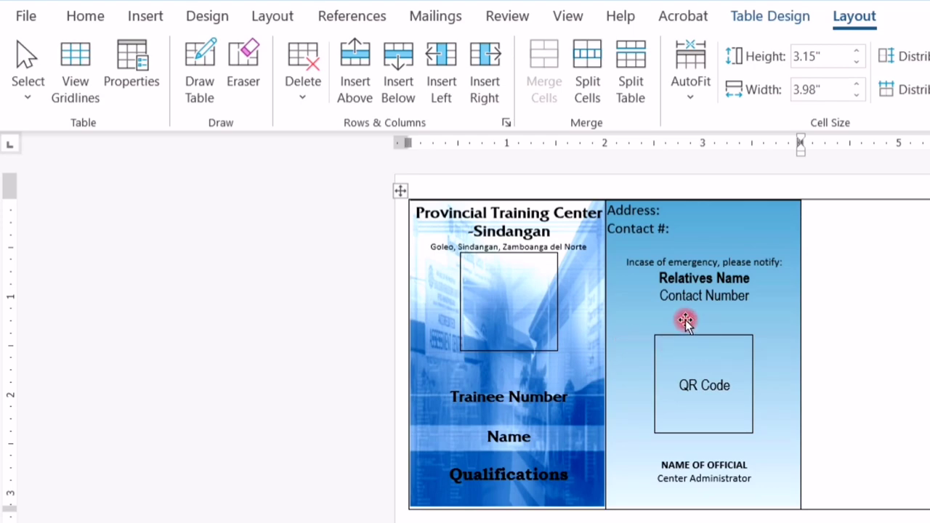
{"action": "left_click", "coordinate": [560, 258]}
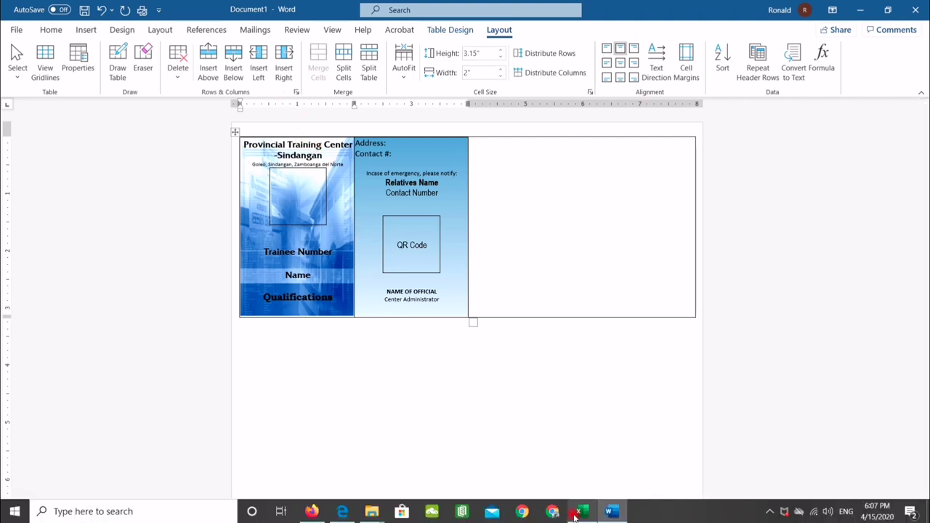
{"action": "left_click", "coordinate": [576, 513]}
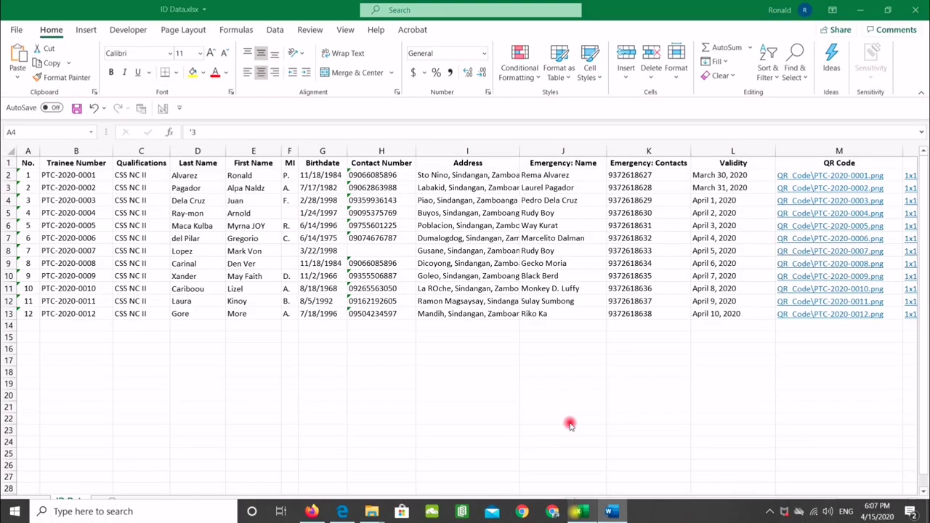
{"action": "left_click", "coordinate": [622, 514]}
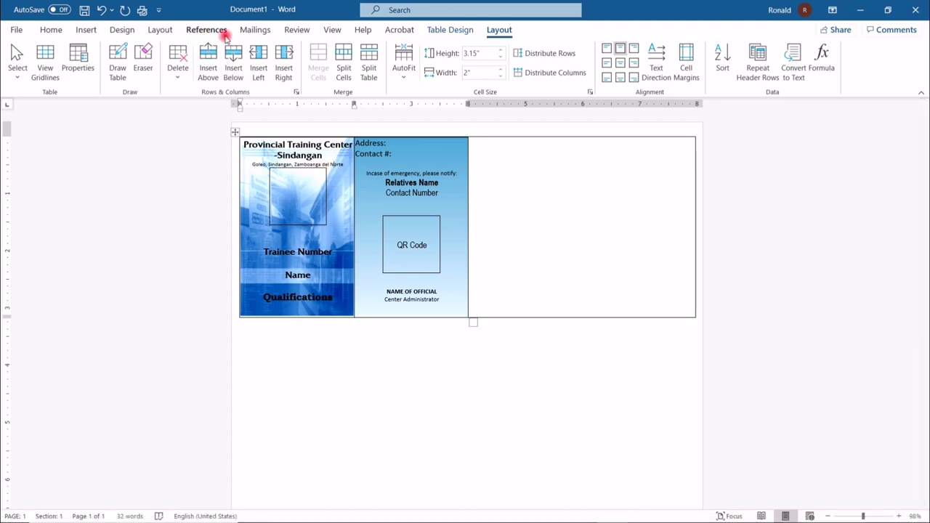
Use the ID Data$ sheet of ID Data.xlsx from the PTC ID New 2020 folder as the recipient list
{"action": "left_click", "coordinate": [255, 32]}
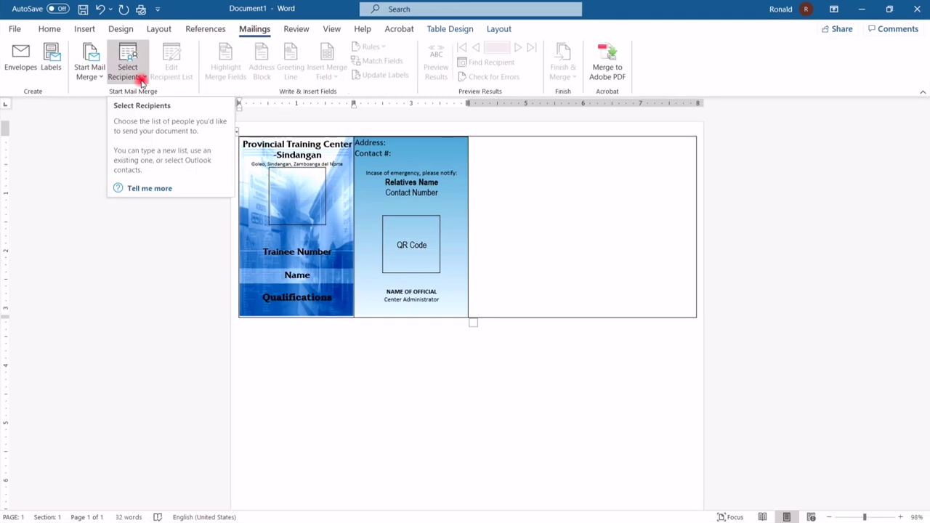
{"action": "left_click", "coordinate": [143, 82]}
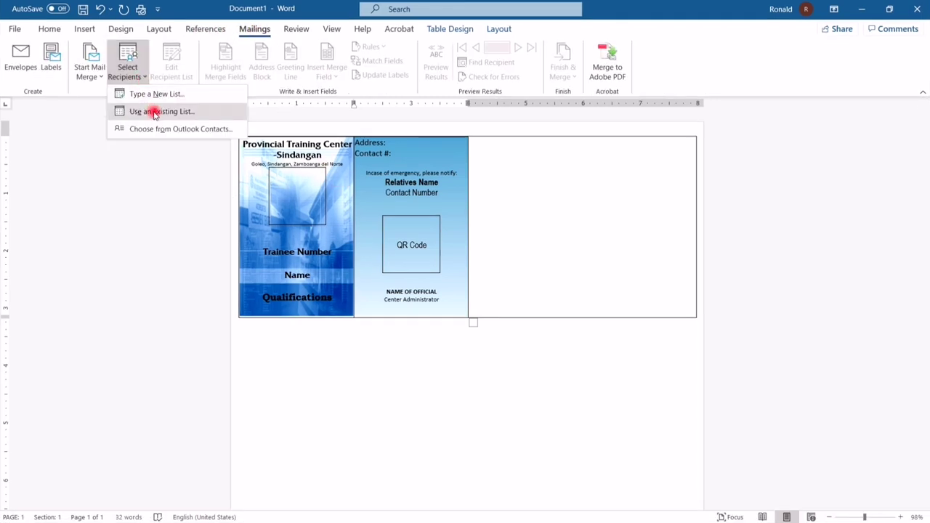
{"action": "left_click", "coordinate": [155, 113]}
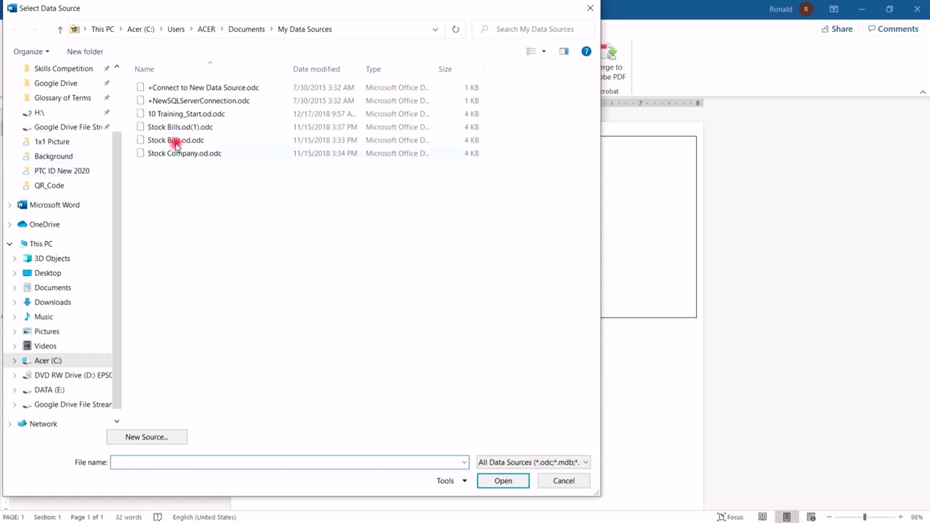
{"action": "left_click", "coordinate": [73, 173]}
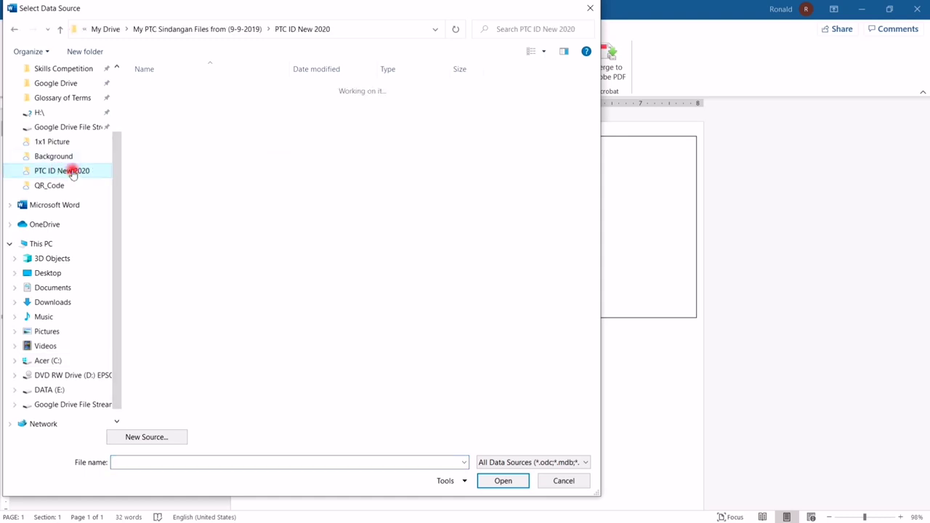
{"action": "left_click", "coordinate": [178, 182]}
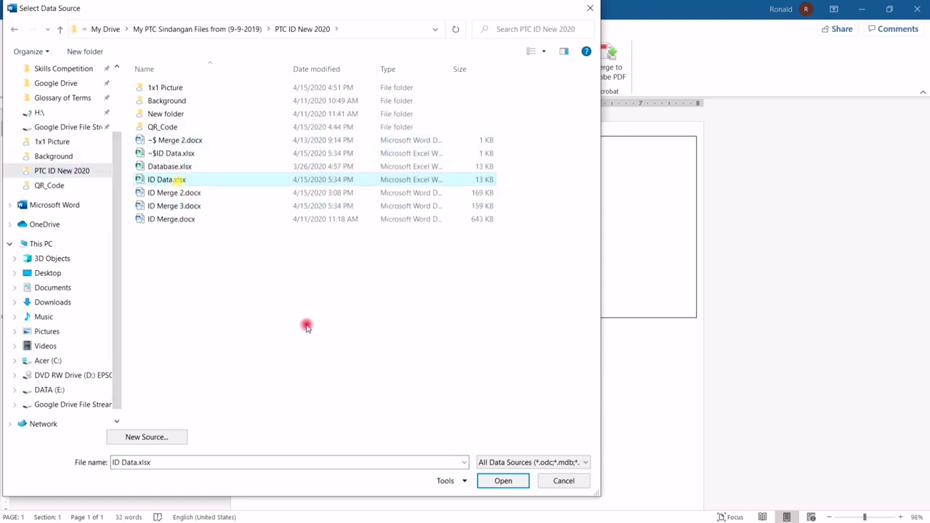
{"action": "left_click", "coordinate": [502, 483]}
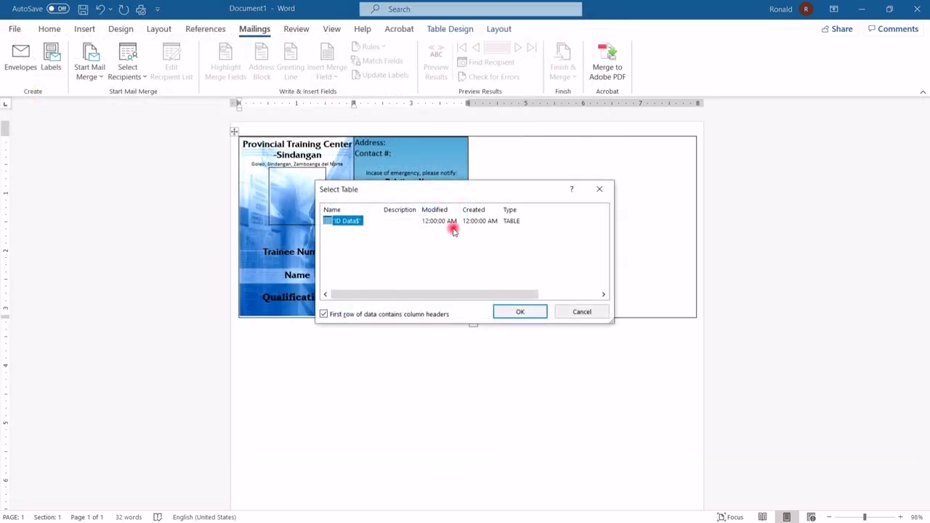
{"action": "left_click", "coordinate": [511, 312]}
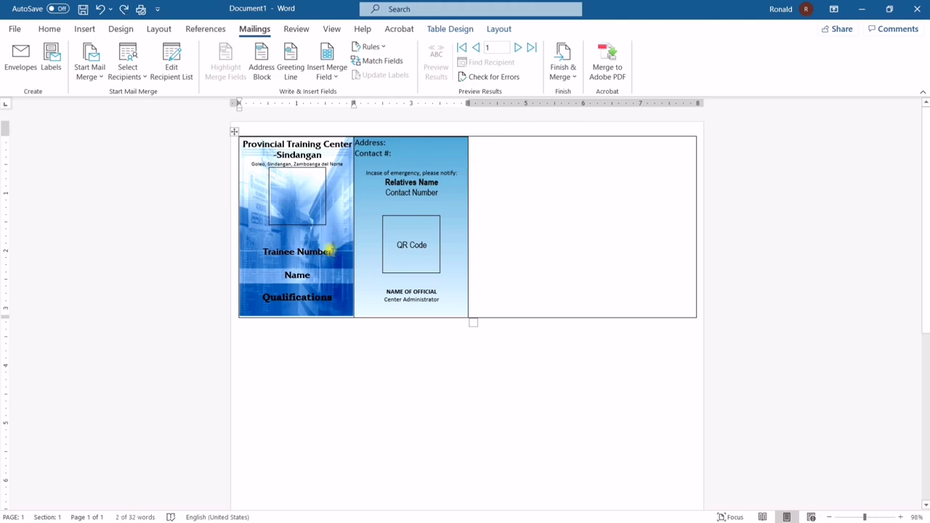
Replace the Trainee Number and Name placeholders with «Trainee_Number», «First_Name», «MI» and «Last_Name» fields
{"action": "key", "text": "BackSpace"}
{"action": "key", "text": "BackSpace"}
{"action": "key", "text": "BackSpace"}
{"action": "key", "text": "BackSpace"}
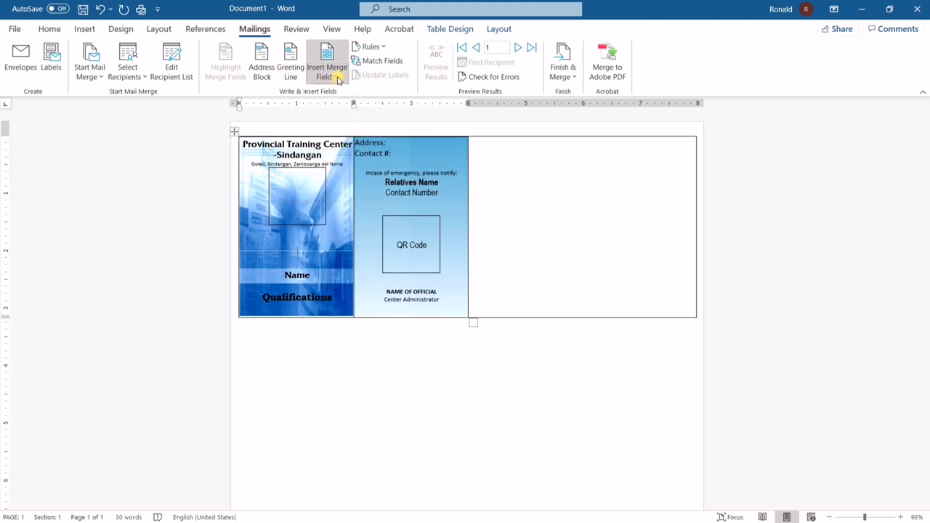
{"action": "left_click", "coordinate": [337, 77]}
{"action": "left_click", "coordinate": [352, 111]}
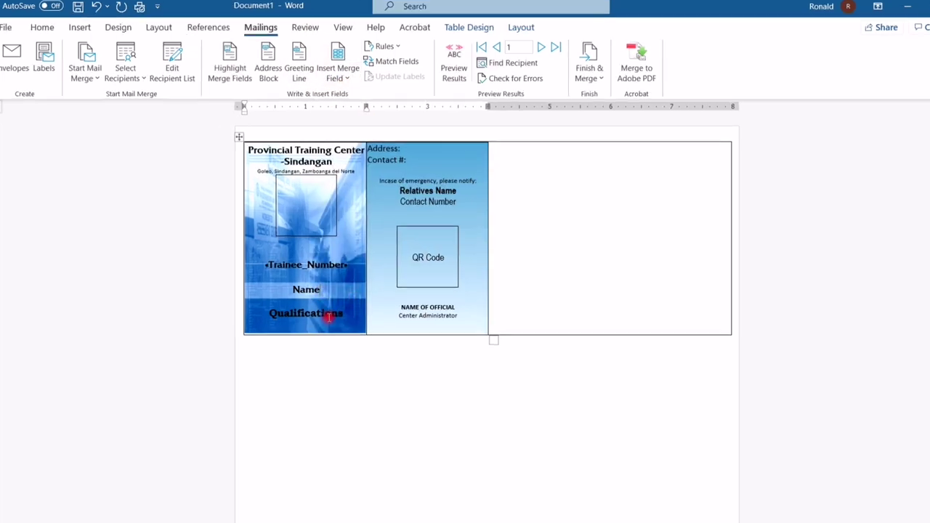
{"action": "key", "text": "BackSpace"}
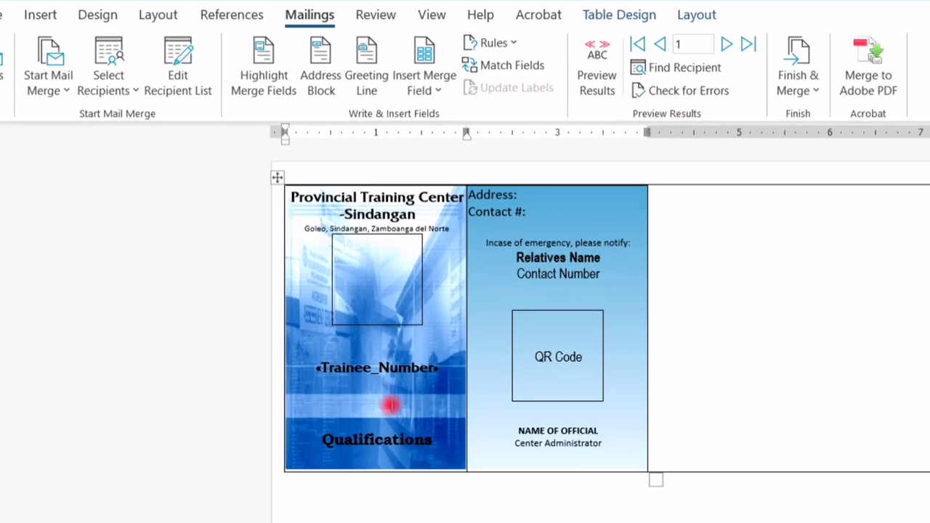
{"action": "left_click", "coordinate": [421, 82]}
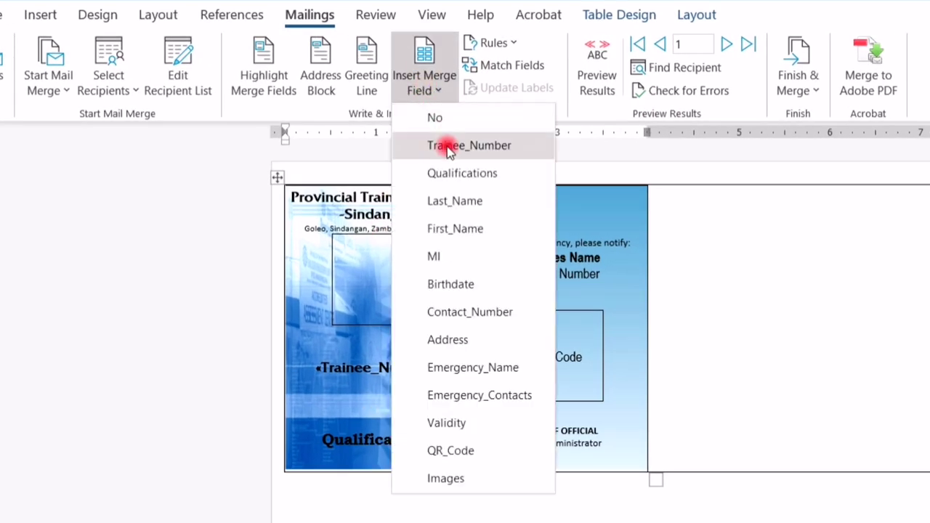
{"action": "left_click", "coordinate": [460, 231]}
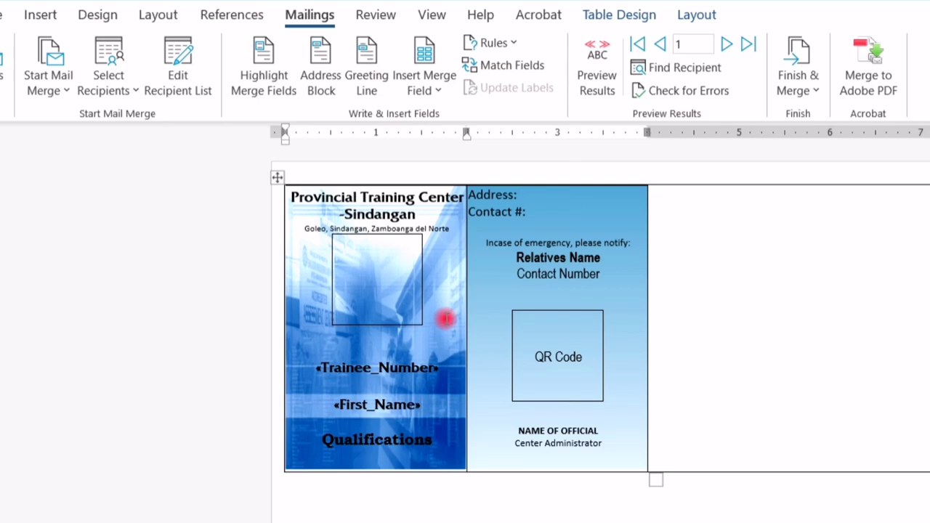
{"action": "left_click", "coordinate": [433, 88]}
{"action": "left_click", "coordinate": [462, 264]}
{"action": "left_click", "coordinate": [461, 257]}
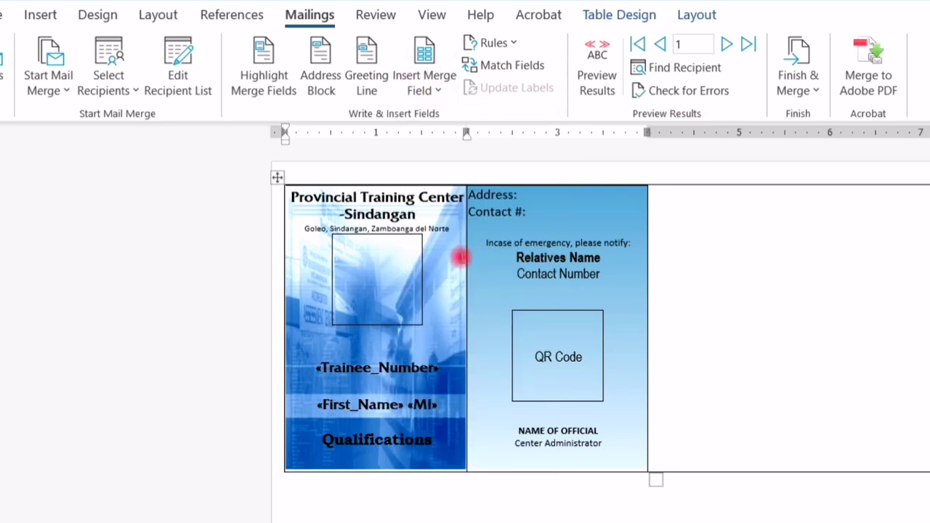
{"action": "left_click", "coordinate": [413, 90]}
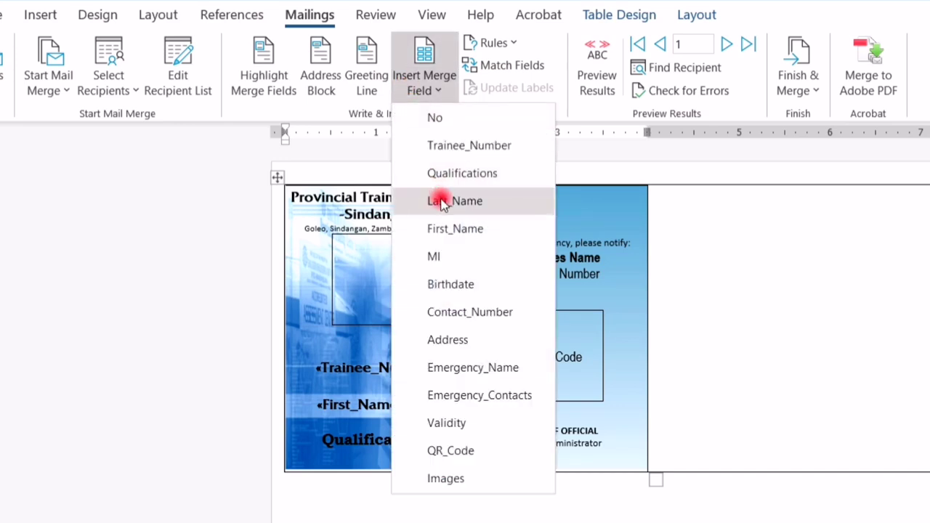
{"action": "left_click", "coordinate": [451, 202]}
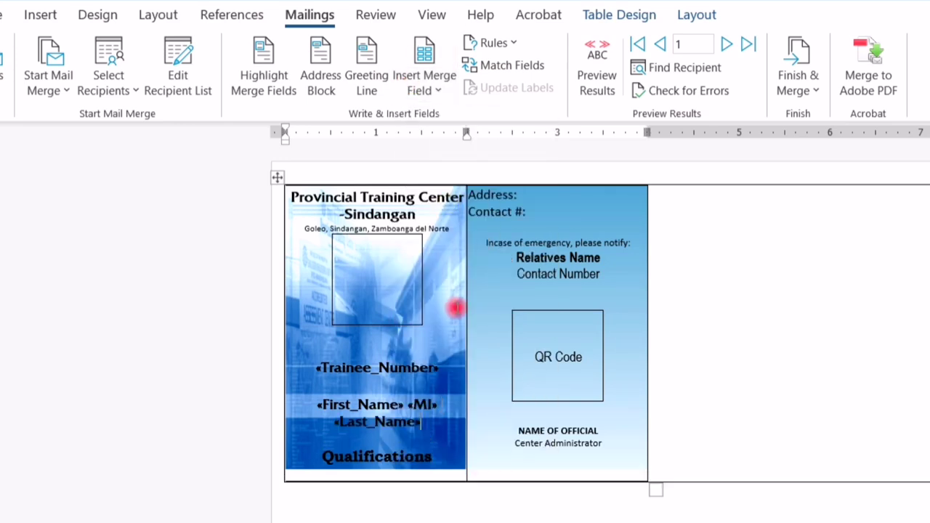
Insert «Qualifications», «Address» and «Contact_Number» merge fields in place of their placeholders
{"action": "left_click", "coordinate": [405, 456]}
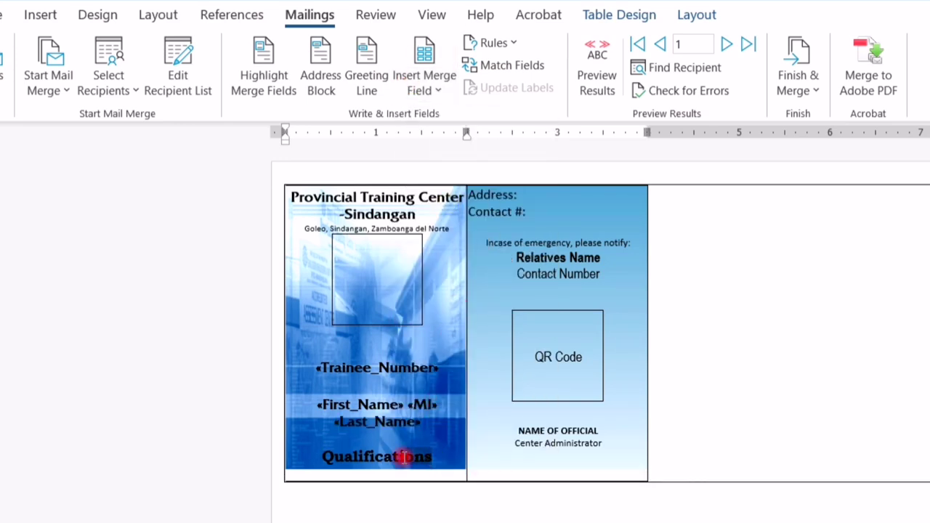
{"action": "key", "text": "BackSpace"}
{"action": "key", "text": "BackSpace"}
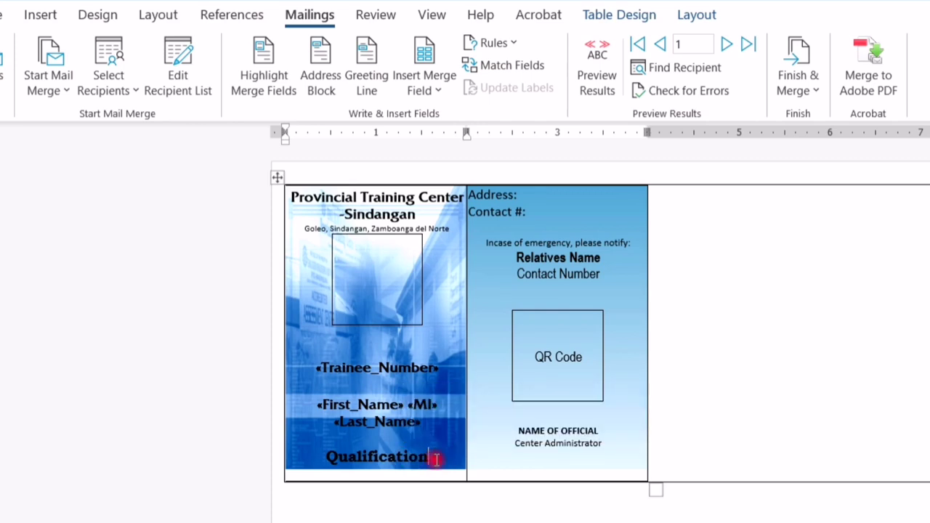
{"action": "key", "text": "BackSpace"}
{"action": "key", "text": "BackSpace"}
{"action": "key", "text": "BackSpace"}
{"action": "key", "text": "BackSpace"}
{"action": "key", "text": "BackSpace"}
{"action": "key", "text": "BackSpace"}
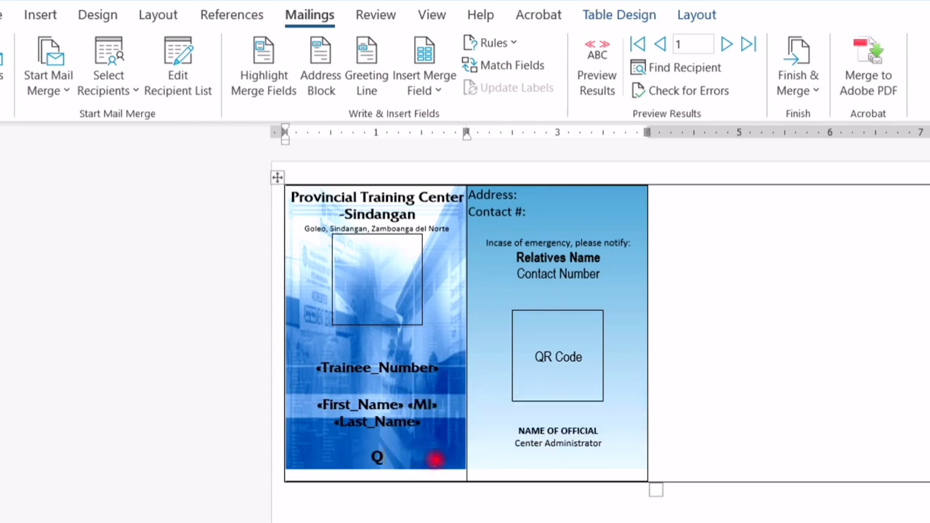
{"action": "left_click", "coordinate": [424, 91]}
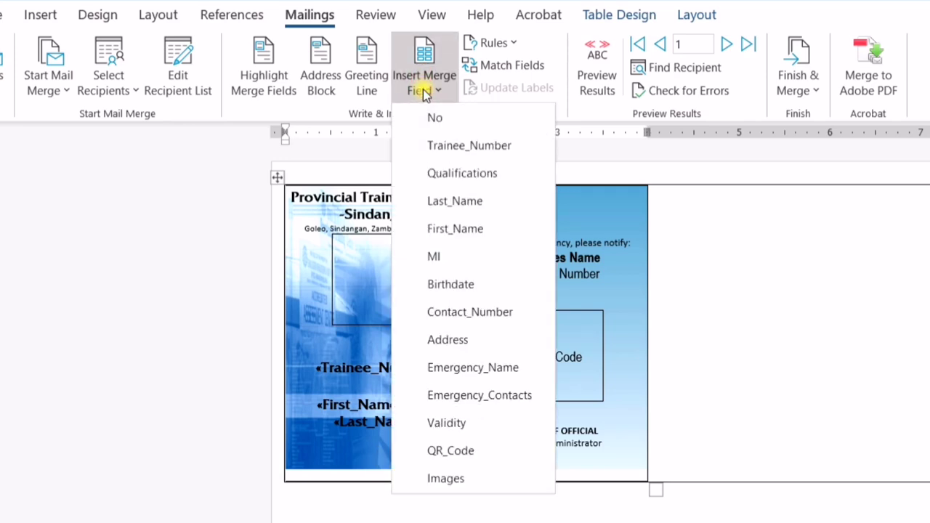
{"action": "left_click", "coordinate": [452, 174]}
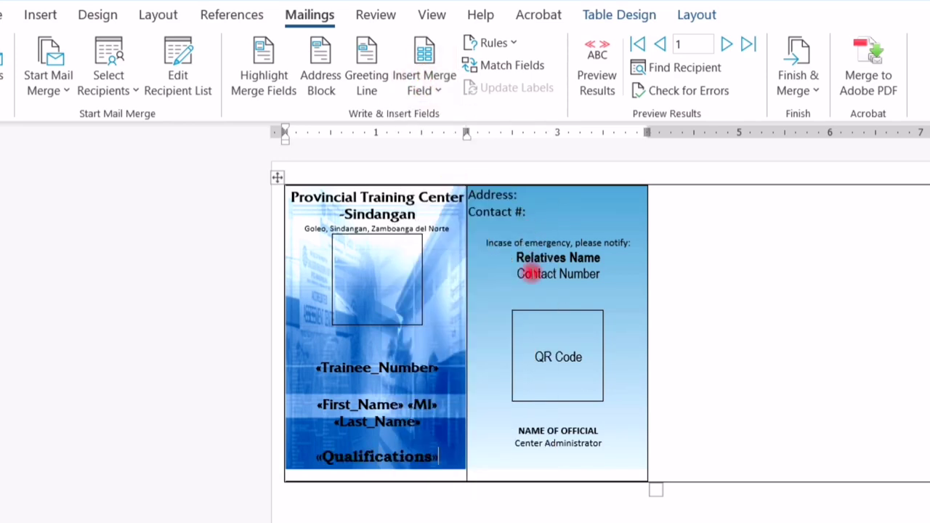
{"action": "left_click", "coordinate": [529, 195]}
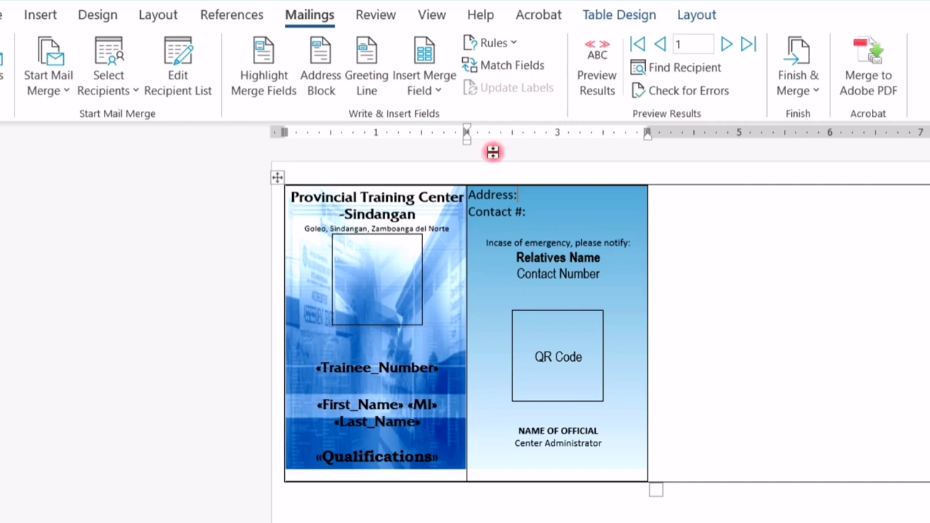
{"action": "left_click", "coordinate": [436, 93]}
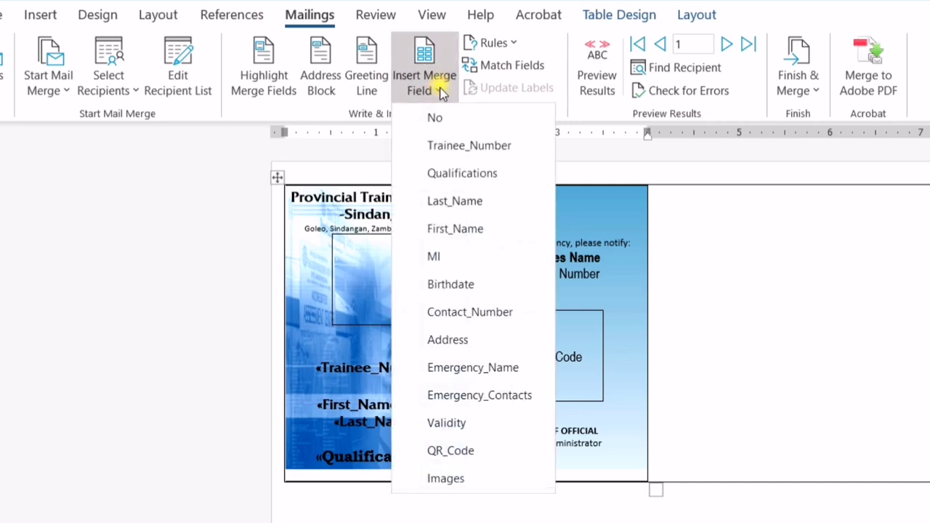
{"action": "left_click", "coordinate": [452, 342]}
{"action": "type", "text": "Contact #:"}
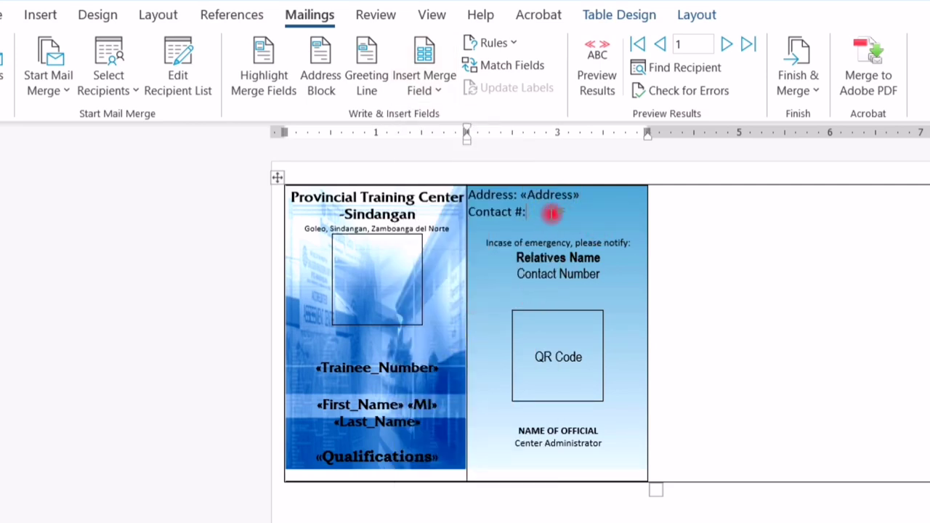
{"action": "left_click", "coordinate": [431, 86]}
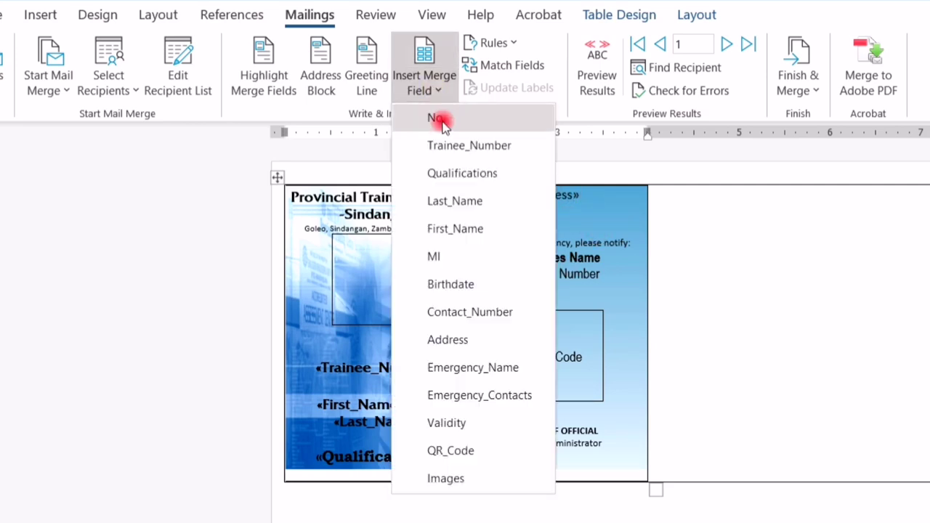
{"action": "left_click", "coordinate": [465, 313]}
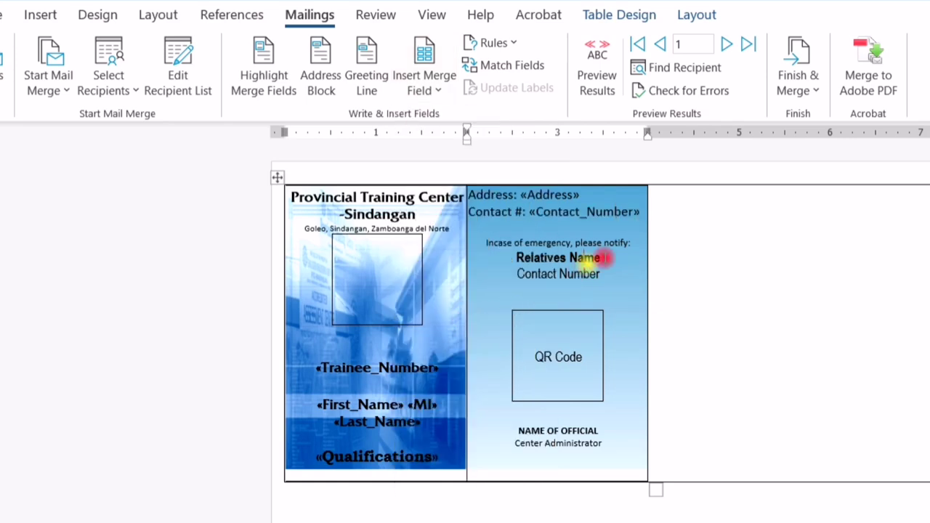
On the card back, replace the relative's name and contact placeholders with «Emergency_Name» and «Emergency_Contacts»
{"action": "left_click", "coordinate": [602, 258]}
{"action": "key", "text": "BackSpace"}
{"action": "key", "text": "BackSpace"}
{"action": "key", "text": "BackSpace"}
{"action": "key", "text": "BackSpace"}
{"action": "key", "text": "BackSpace"}
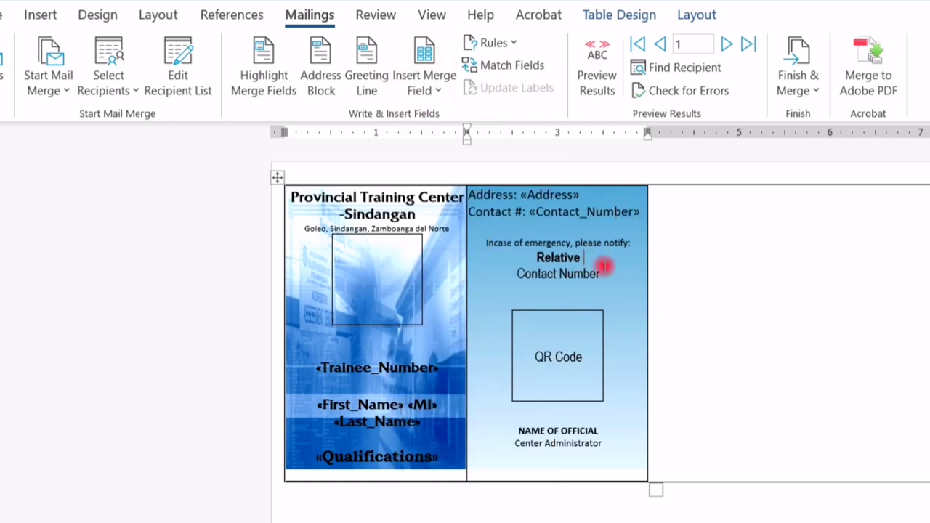
{"action": "key", "text": "BackSpace"}
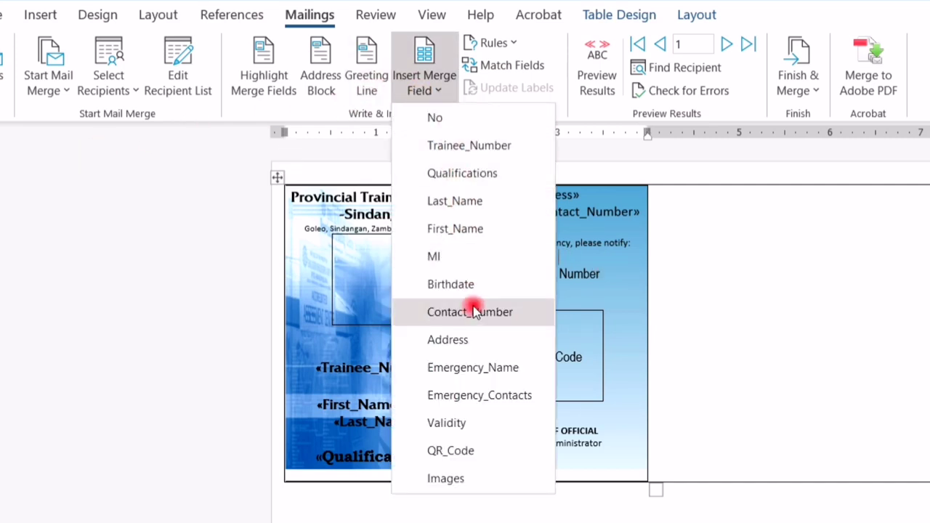
{"action": "left_click", "coordinate": [482, 367]}
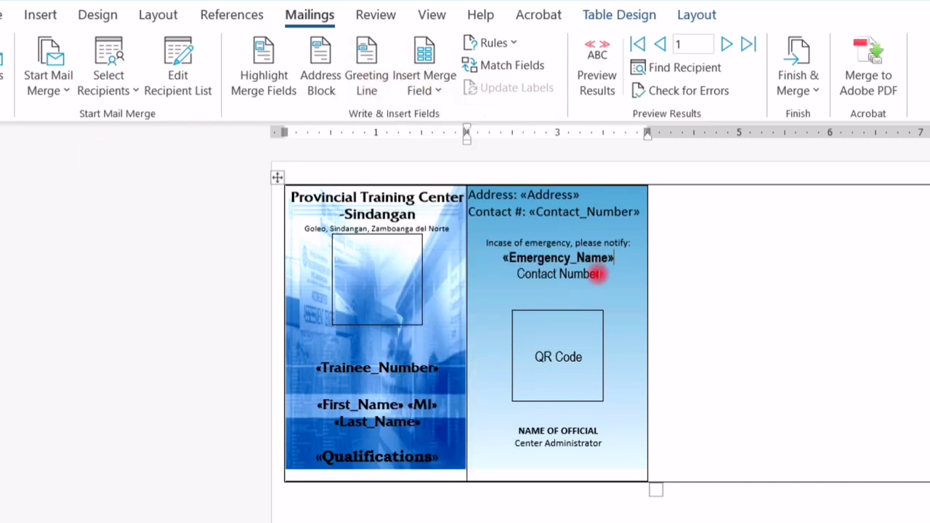
{"action": "left_click", "coordinate": [602, 273]}
{"action": "key", "text": "BackSpace"}
{"action": "key", "text": "BackSpace"}
{"action": "key", "text": "BackSpace"}
{"action": "key", "text": "BackSpace"}
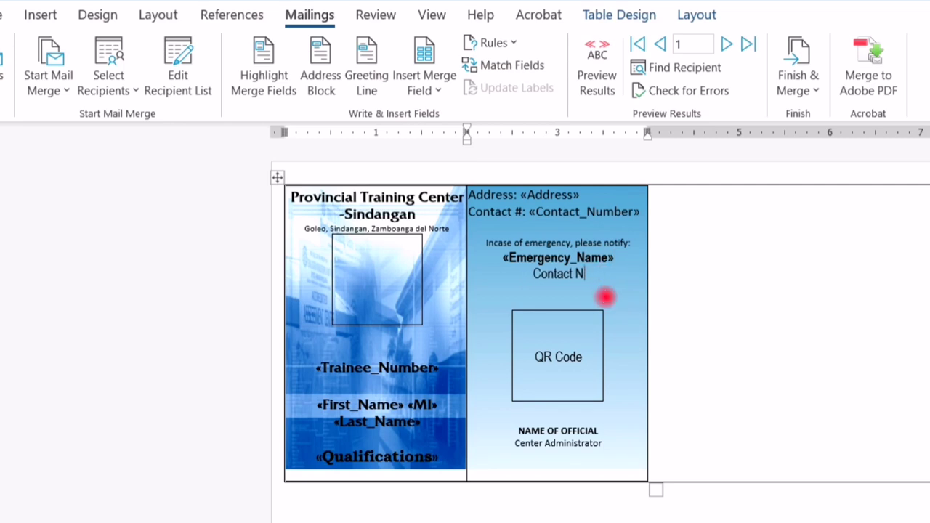
{"action": "key", "text": "BackSpace"}
{"action": "key", "text": "BackSpace"}
{"action": "key", "text": "BackSpace"}
{"action": "key", "text": "BackSpace"}
{"action": "key", "text": "BackSpace"}
{"action": "key", "text": "BackSpace"}
{"action": "key", "text": "BackSpace"}
{"action": "key", "text": "BackSpace"}
{"action": "left_click", "coordinate": [424, 88]}
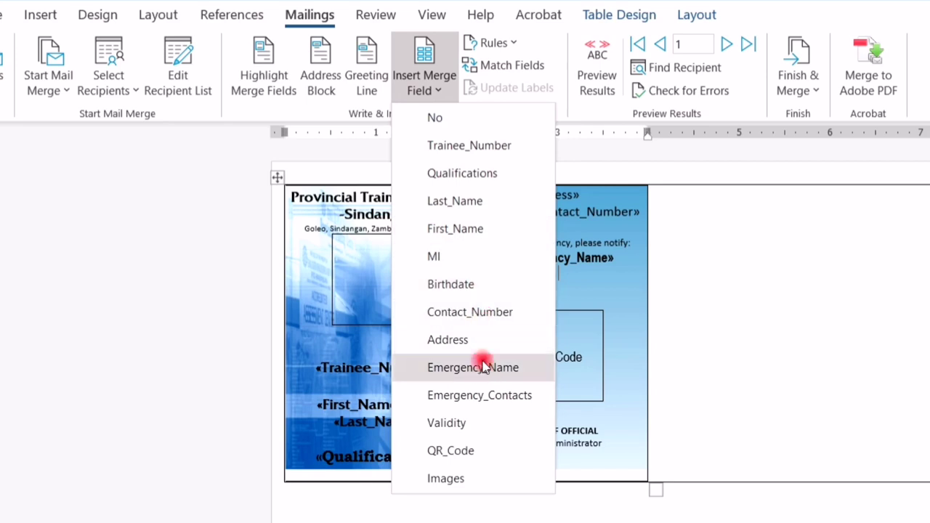
{"action": "left_click", "coordinate": [487, 402]}
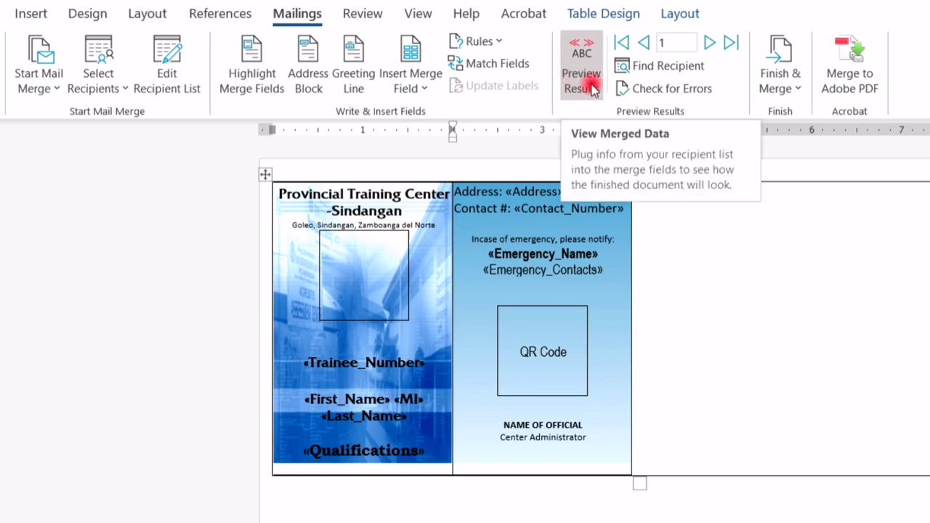
Preview the first trainee's card, then add two empty rows below the ID card row
{"action": "left_click", "coordinate": [591, 86]}
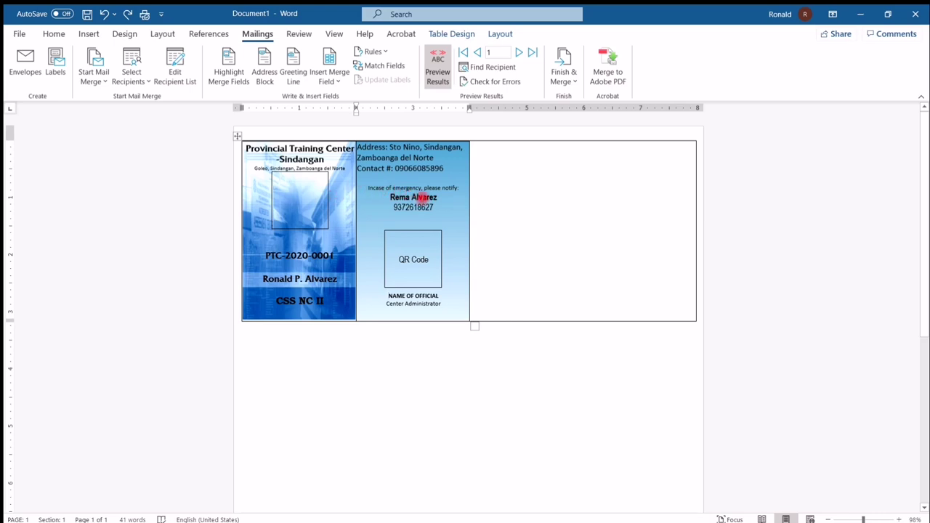
{"action": "left_click", "coordinate": [696, 192]}
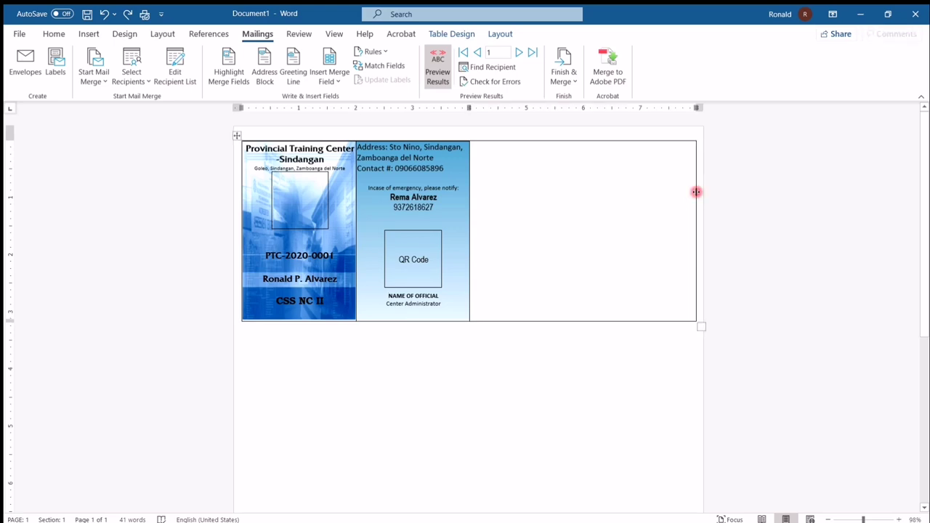
{"action": "key", "text": "Tab"}
{"action": "scroll", "coordinate": [604, 351], "scroll_direction": "down", "scroll_amount": 1}
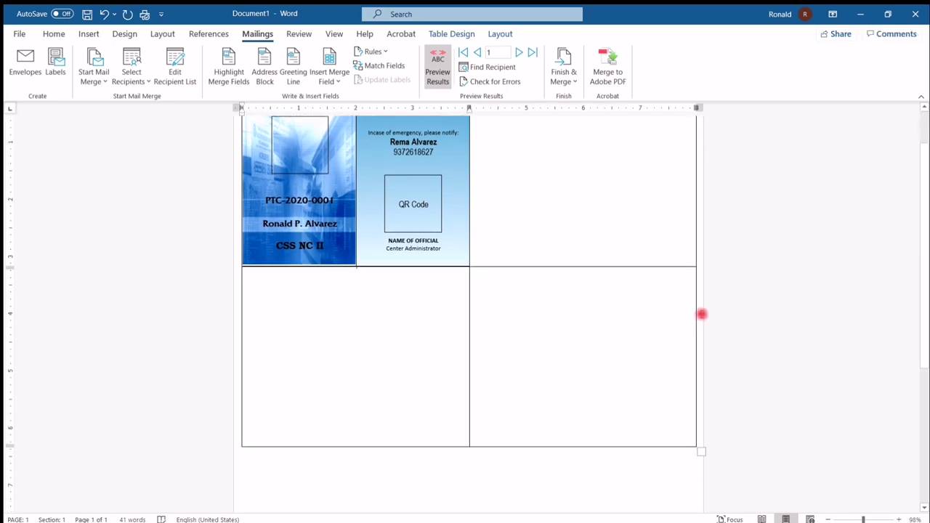
{"action": "left_click", "coordinate": [699, 304]}
{"action": "key", "text": "Tab"}
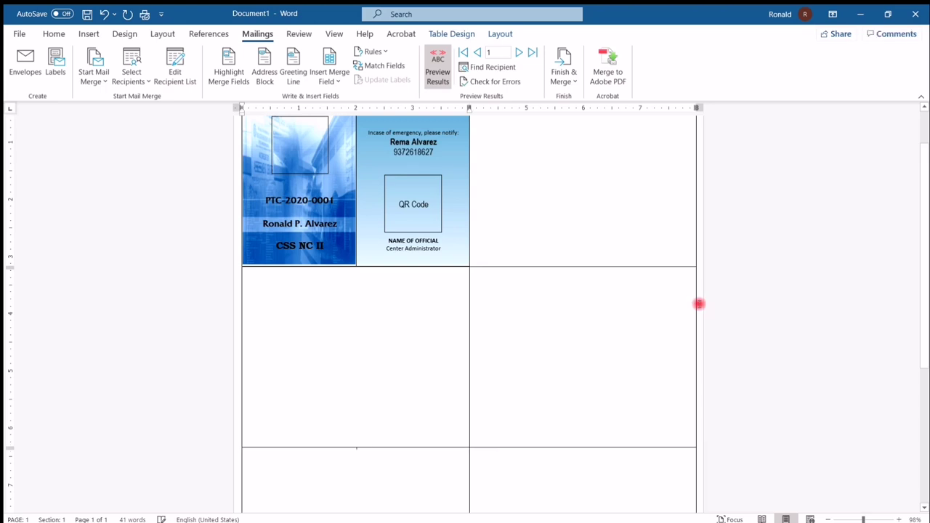
{"action": "scroll", "coordinate": [640, 353], "scroll_direction": "down", "scroll_amount": 2}
{"action": "scroll", "coordinate": [579, 386], "scroll_direction": "down", "scroll_amount": 2}
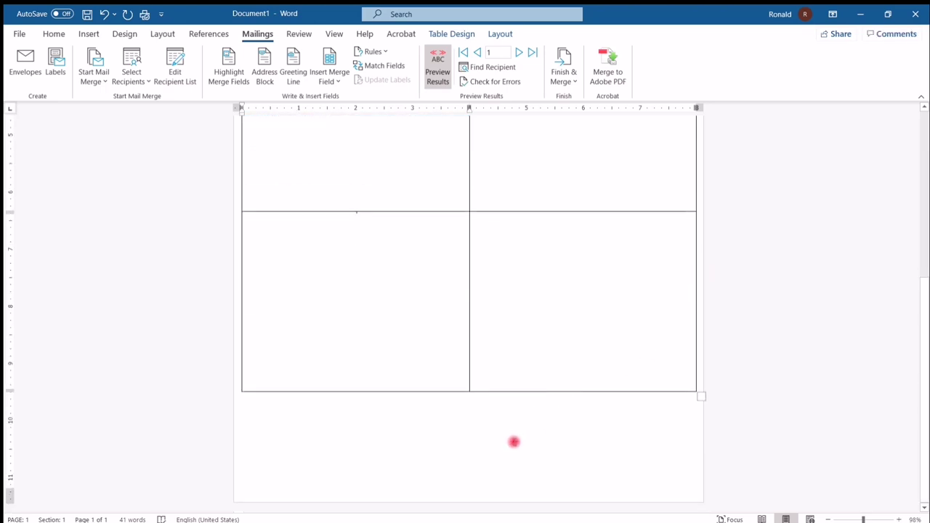
{"action": "scroll", "coordinate": [499, 421], "scroll_direction": "up", "scroll_amount": 5}
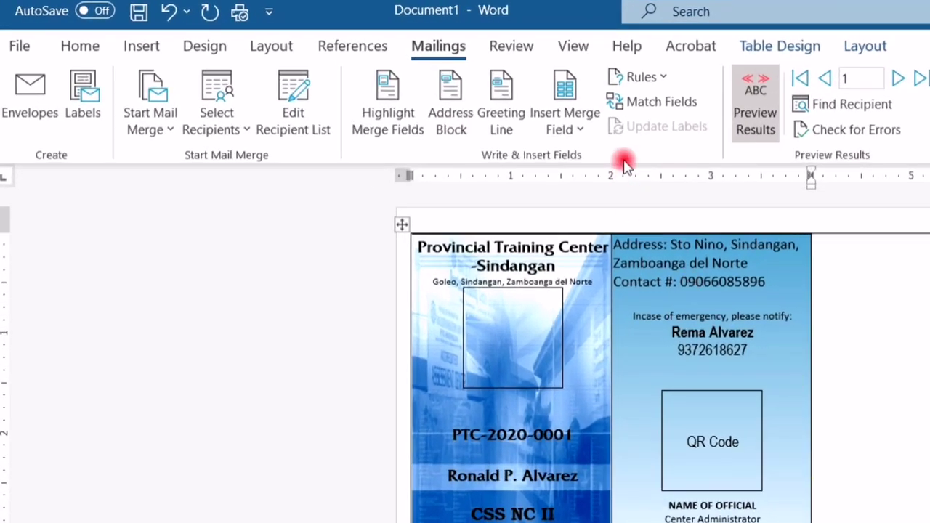
Switch the merge type to Labels with the Microsoft A4 (Portrait) product, accepting the page size warning
{"action": "left_click", "coordinate": [165, 138]}
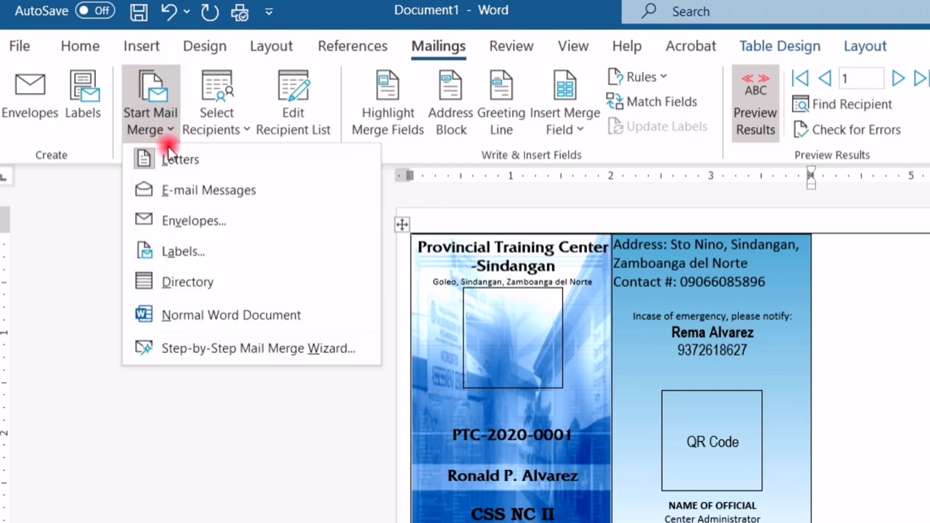
{"action": "left_click", "coordinate": [175, 255]}
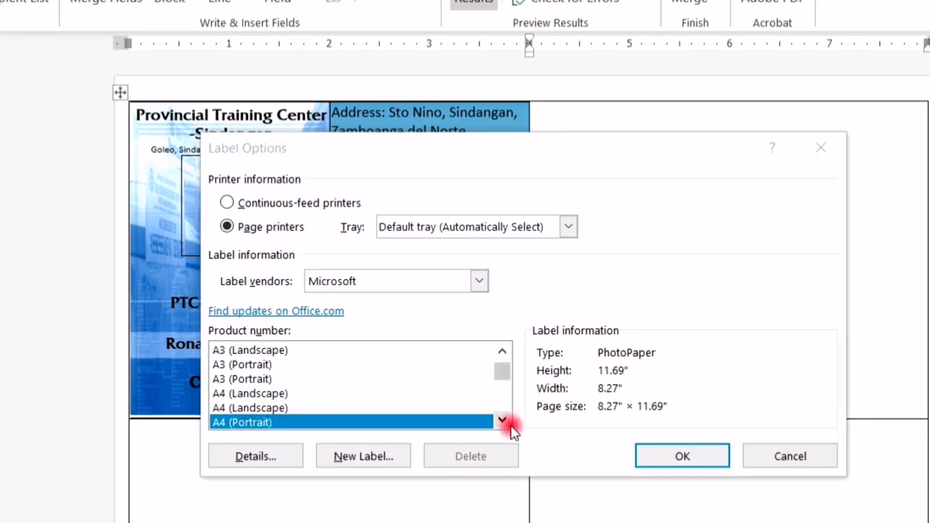
{"action": "left_click", "coordinate": [502, 421]}
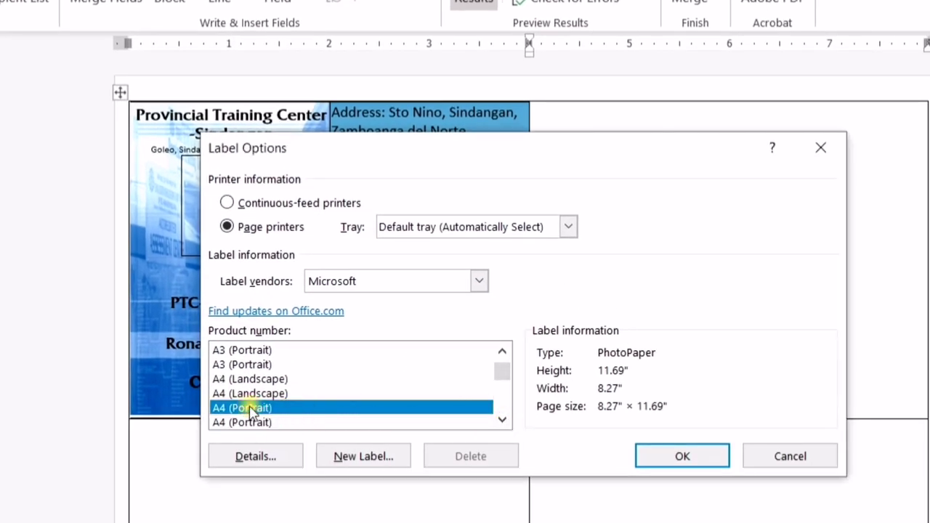
{"action": "left_click", "coordinate": [677, 455]}
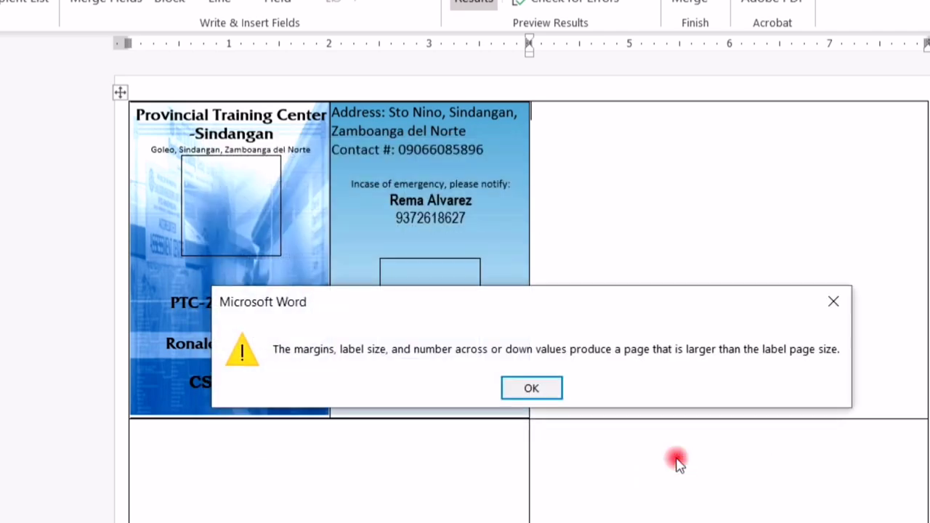
{"action": "left_click", "coordinate": [534, 390]}
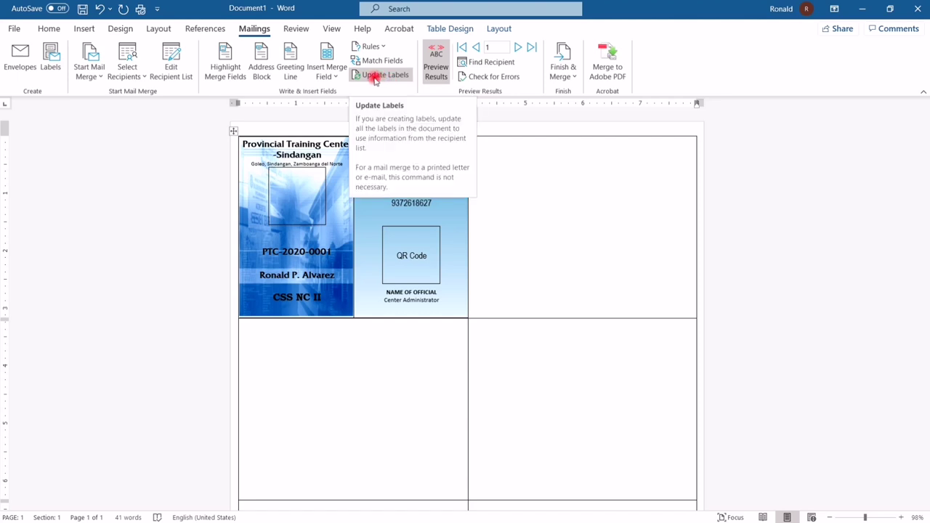
Update all labels and check that cards PTC-2020-0001 through PTC-2020-0006 are filled
{"action": "left_click", "coordinate": [375, 77]}
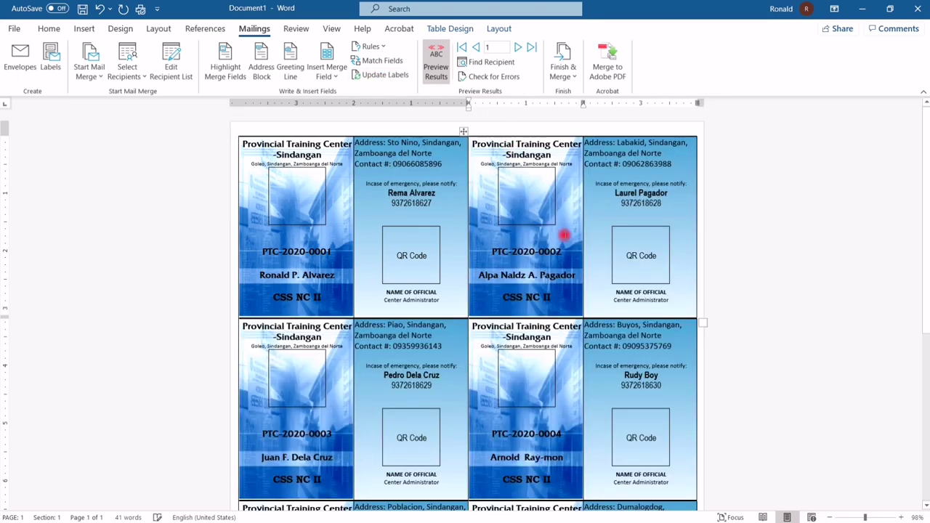
{"action": "scroll", "coordinate": [593, 284], "scroll_direction": "down", "scroll_amount": 2}
{"action": "scroll", "coordinate": [592, 287], "scroll_direction": "down", "scroll_amount": 2}
{"action": "scroll", "coordinate": [592, 295], "scroll_direction": "down", "scroll_amount": 1}
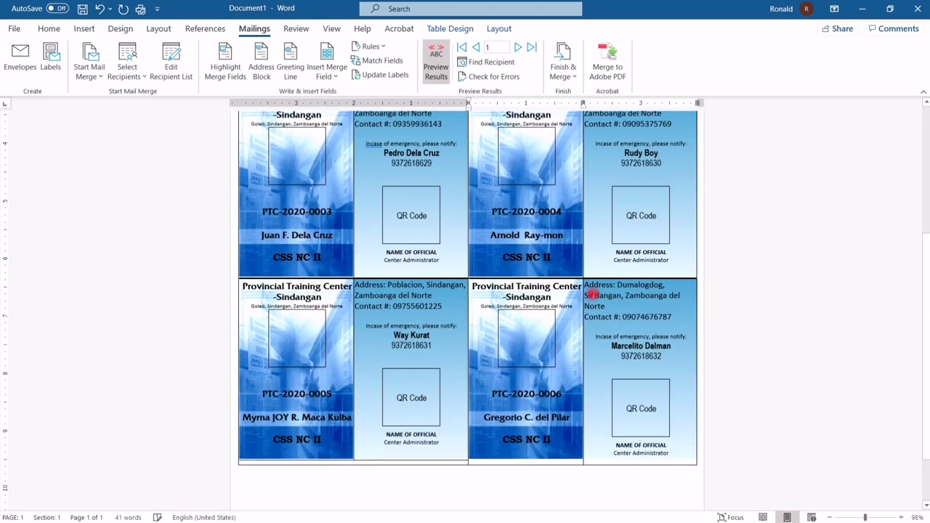
{"action": "scroll", "coordinate": [592, 295], "scroll_direction": "up", "scroll_amount": 2}
{"action": "scroll", "coordinate": [593, 294], "scroll_direction": "up", "scroll_amount": 2}
{"action": "scroll", "coordinate": [592, 293], "scroll_direction": "up", "scroll_amount": 1}
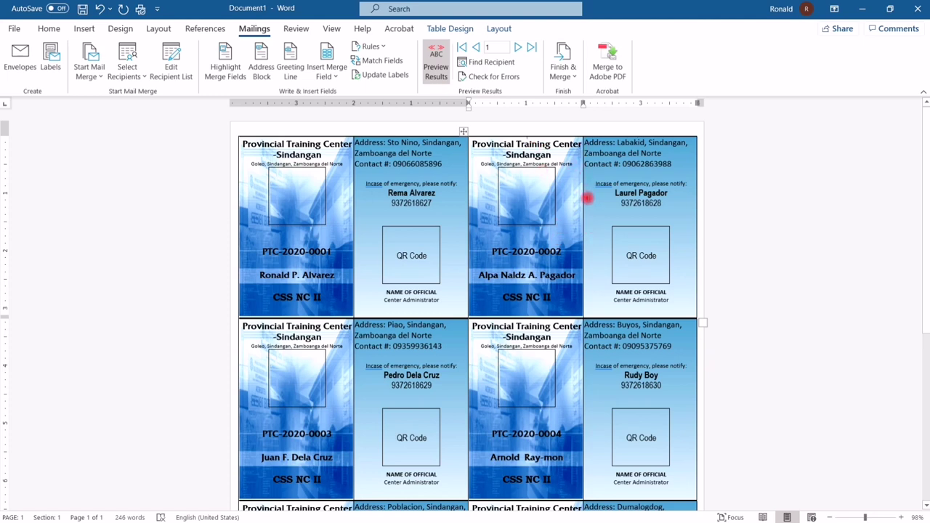
{"action": "scroll", "coordinate": [567, 224], "scroll_direction": "down", "scroll_amount": 2}
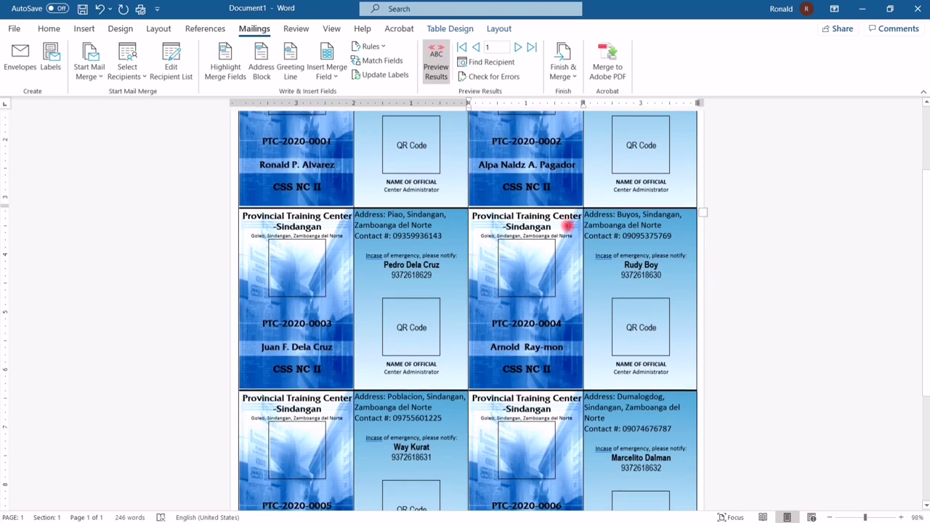
{"action": "scroll", "coordinate": [567, 224], "scroll_direction": "down", "scroll_amount": 2}
{"action": "scroll", "coordinate": [567, 224], "scroll_direction": "down", "scroll_amount": 1}
{"action": "scroll", "coordinate": [567, 223], "scroll_direction": "up", "scroll_amount": 5}
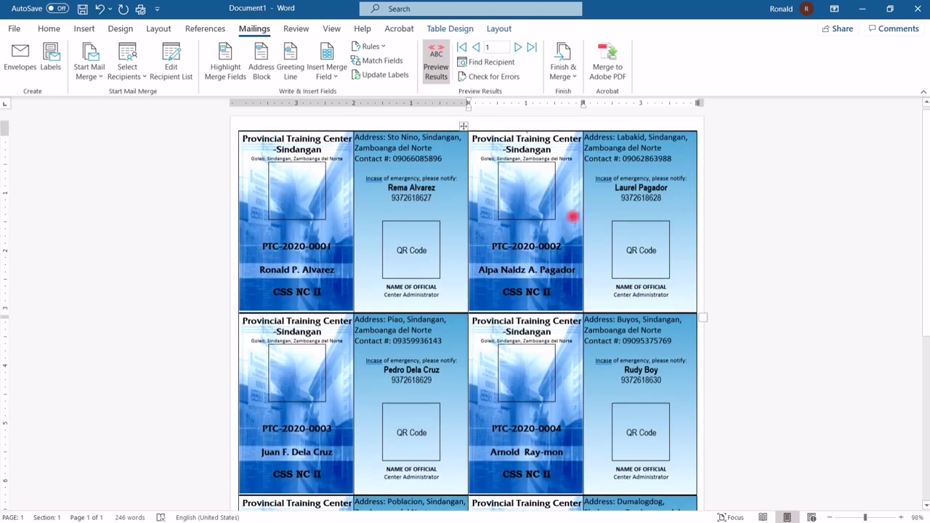
Merge all records into individual documents, producing the new Labels1 document
{"action": "left_click", "coordinate": [574, 85]}
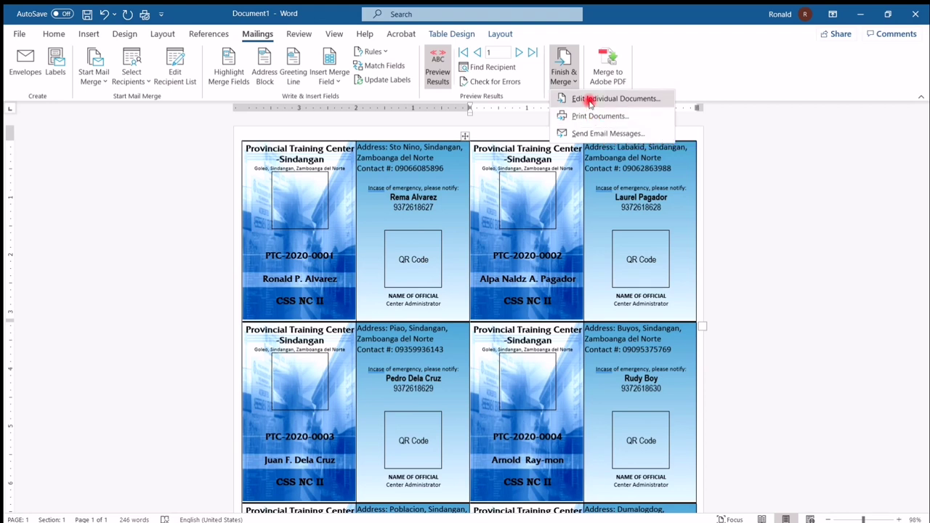
{"action": "left_click", "coordinate": [585, 102]}
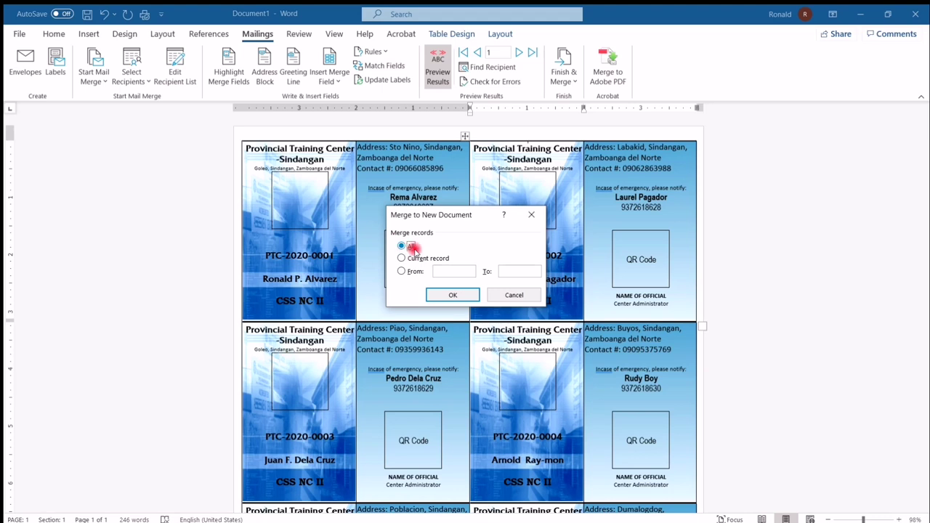
{"action": "left_click", "coordinate": [452, 295]}
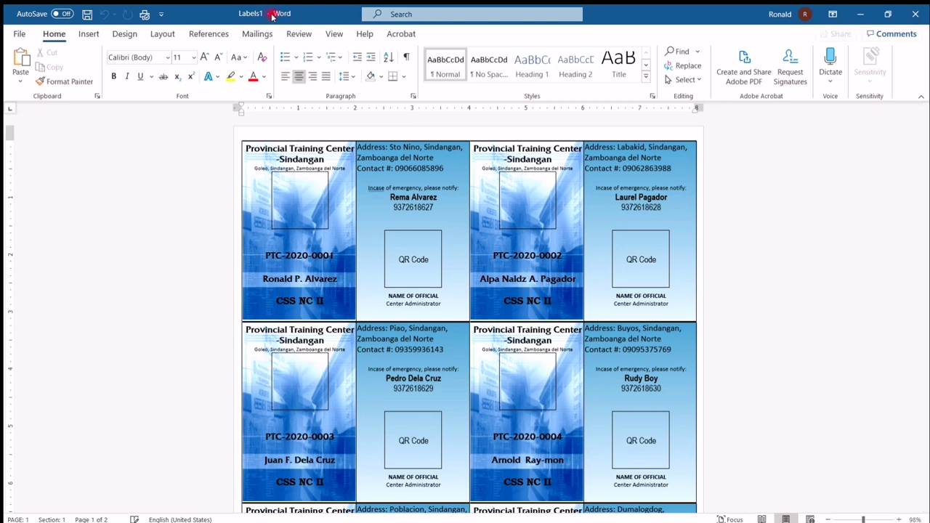
{"action": "scroll", "coordinate": [402, 207], "scroll_direction": "down", "scroll_amount": 3}
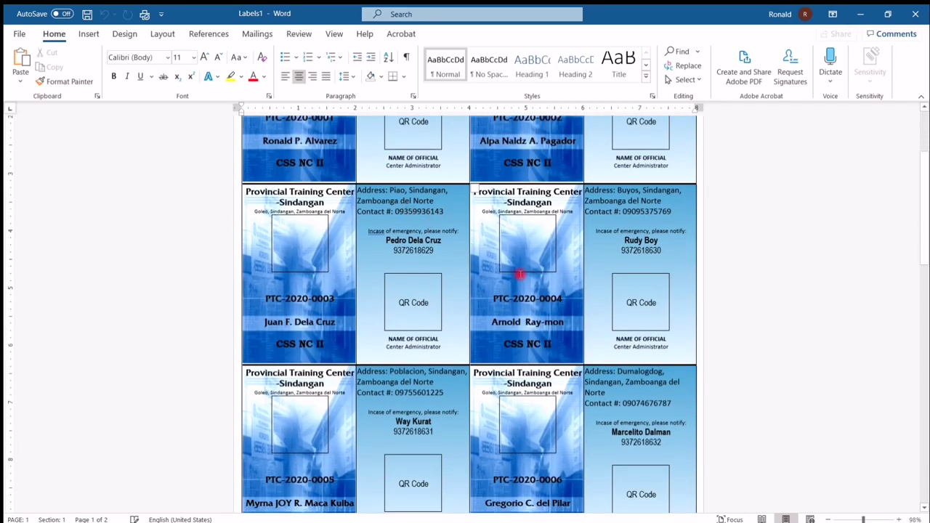
{"action": "scroll", "coordinate": [520, 274], "scroll_direction": "down", "scroll_amount": 1}
{"action": "scroll", "coordinate": [520, 274], "scroll_direction": "up", "scroll_amount": 4}
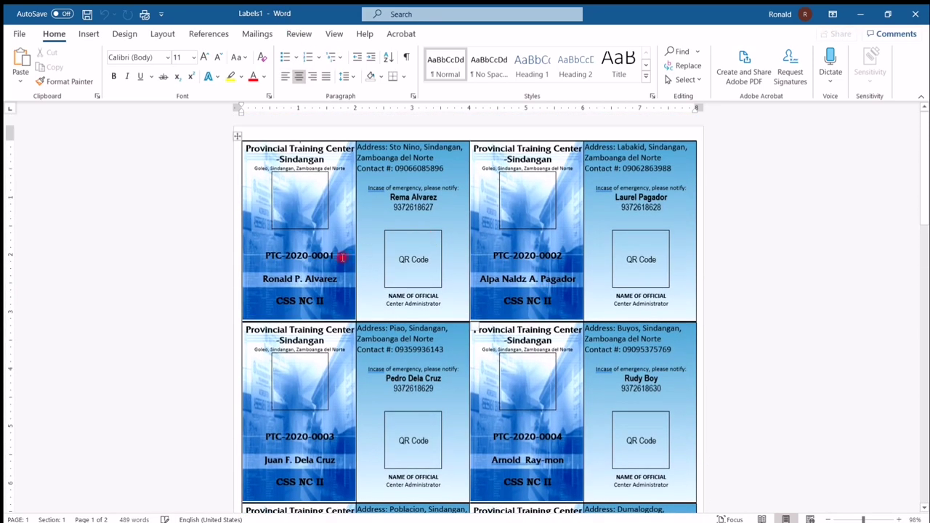
{"action": "left_click", "coordinate": [507, 261]}
{"action": "scroll", "coordinate": [526, 258], "scroll_direction": "down", "scroll_amount": 4}
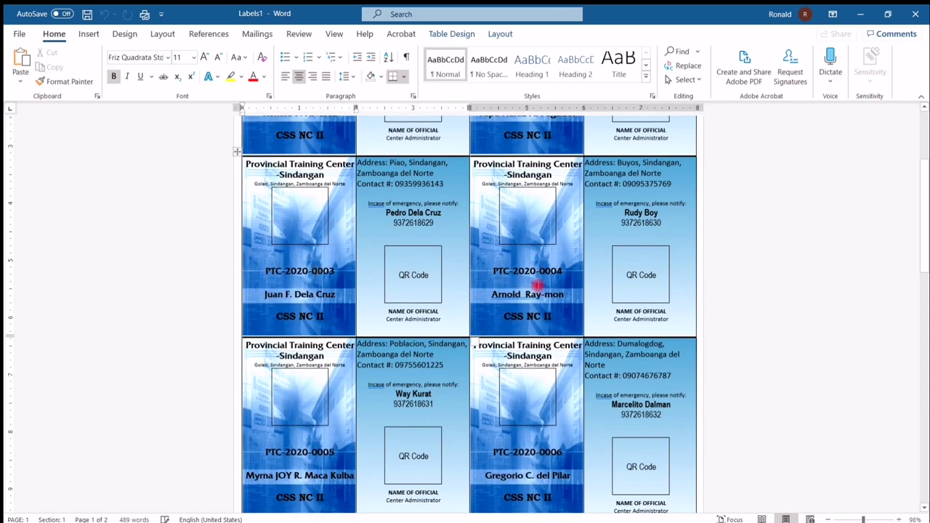
{"action": "scroll", "coordinate": [536, 277], "scroll_direction": "down", "scroll_amount": 4}
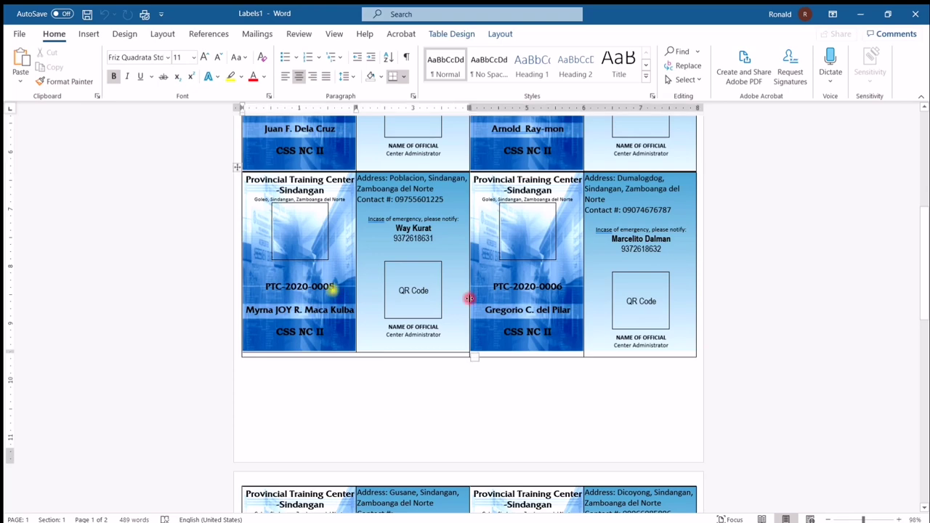
{"action": "scroll", "coordinate": [472, 299], "scroll_direction": "down", "scroll_amount": 4}
{"action": "scroll", "coordinate": [475, 303], "scroll_direction": "down", "scroll_amount": 2}
{"action": "scroll", "coordinate": [477, 302], "scroll_direction": "down", "scroll_amount": 4}
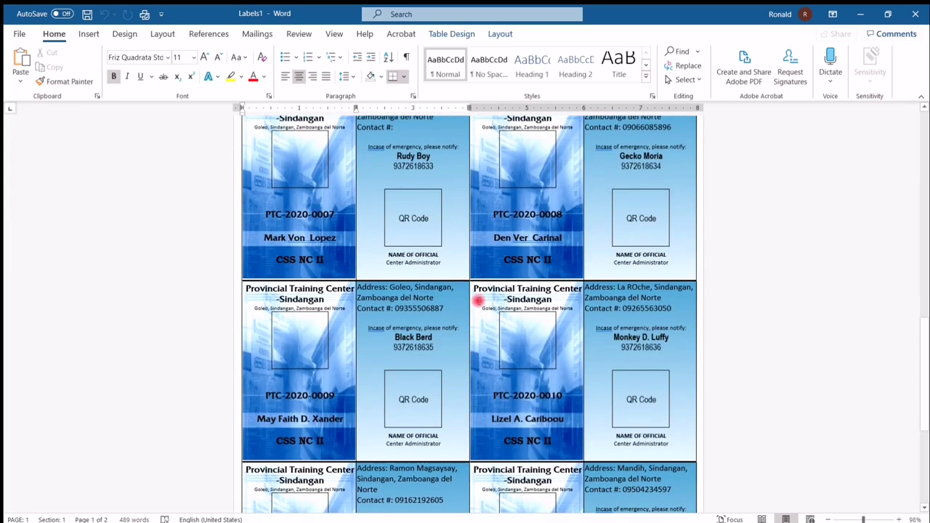
{"action": "scroll", "coordinate": [479, 300], "scroll_direction": "down", "scroll_amount": 2}
{"action": "scroll", "coordinate": [479, 301], "scroll_direction": "down", "scroll_amount": 2}
{"action": "scroll", "coordinate": [480, 306], "scroll_direction": "down", "scroll_amount": 2}
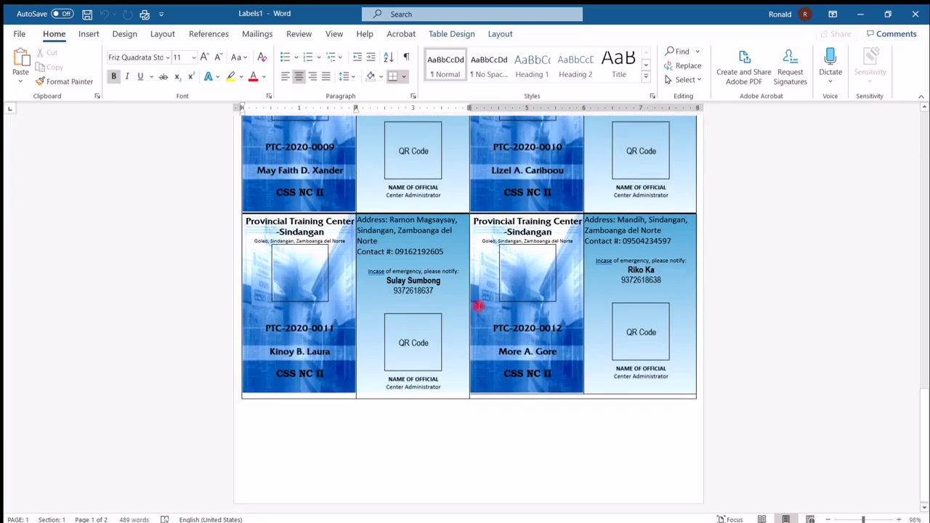
{"action": "scroll", "coordinate": [477, 308], "scroll_direction": "up", "scroll_amount": 2}
{"action": "scroll", "coordinate": [480, 312], "scroll_direction": "up", "scroll_amount": 4}
{"action": "scroll", "coordinate": [480, 318], "scroll_direction": "up", "scroll_amount": 1}
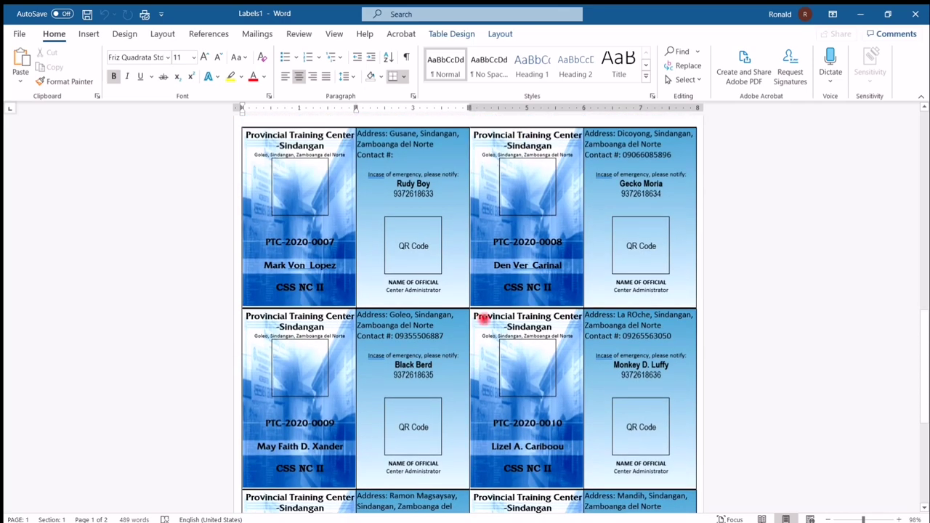
{"action": "scroll", "coordinate": [481, 324], "scroll_direction": "up", "scroll_amount": 2}
{"action": "scroll", "coordinate": [480, 326], "scroll_direction": "up", "scroll_amount": 3}
{"action": "scroll", "coordinate": [490, 326], "scroll_direction": "up", "scroll_amount": 4}
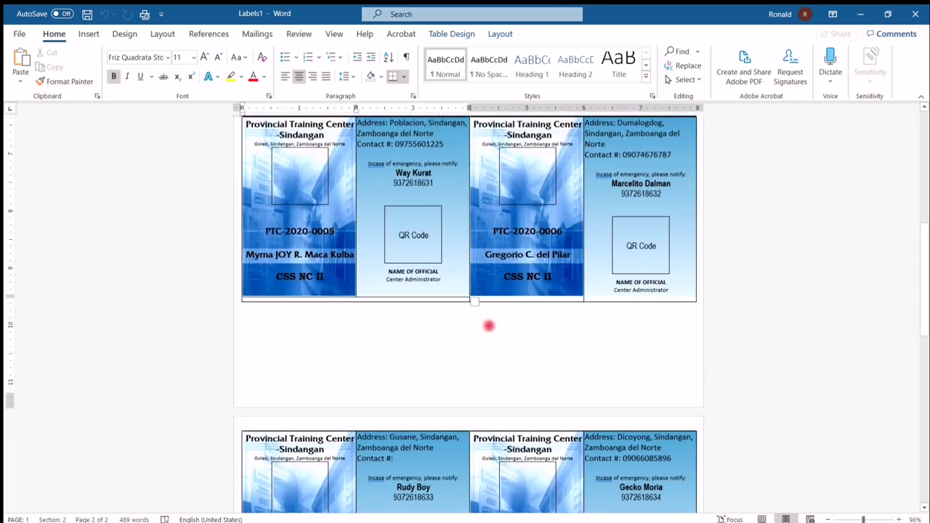
{"action": "scroll", "coordinate": [508, 233], "scroll_direction": "up", "scroll_amount": 10}
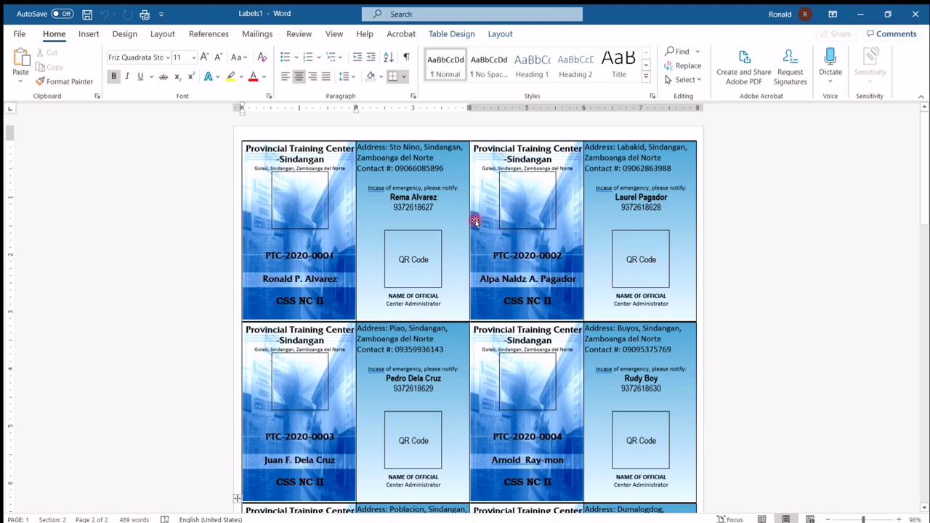
{"action": "left_click", "coordinate": [308, 225]}
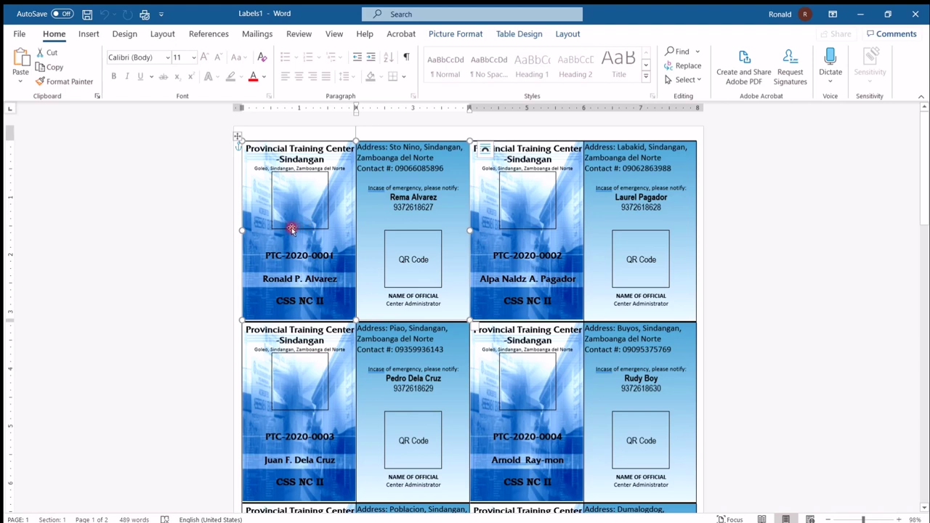